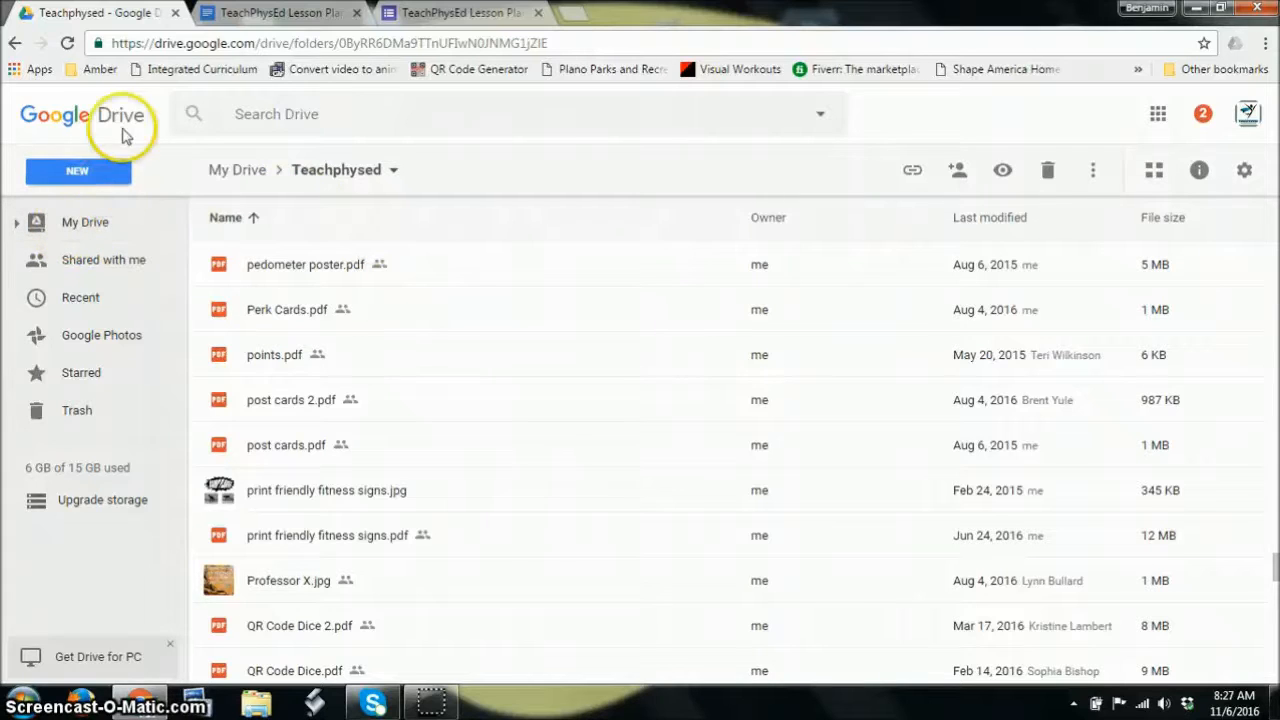
# Examine the TeachPhysEd Lesson Plan document's section headings and bracketed placeholder tags from the title through the resource section.
pyautogui.click(82, 170)
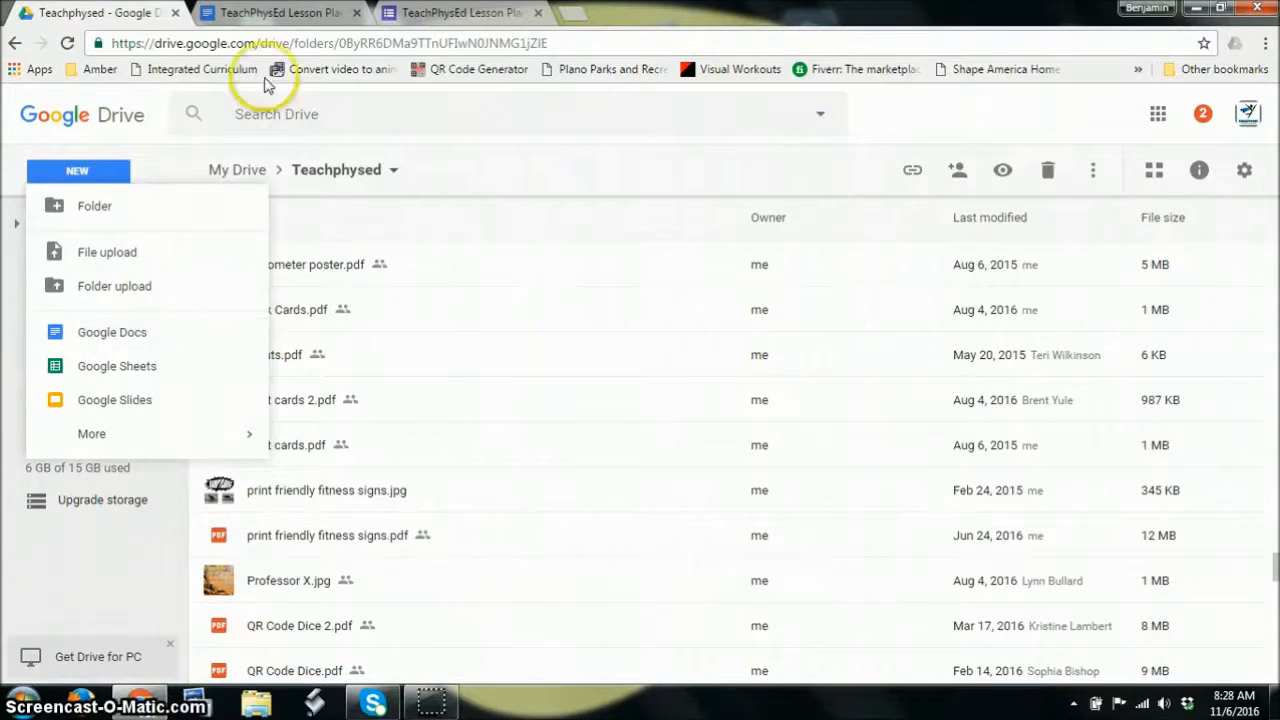
pyautogui.click(275, 13)
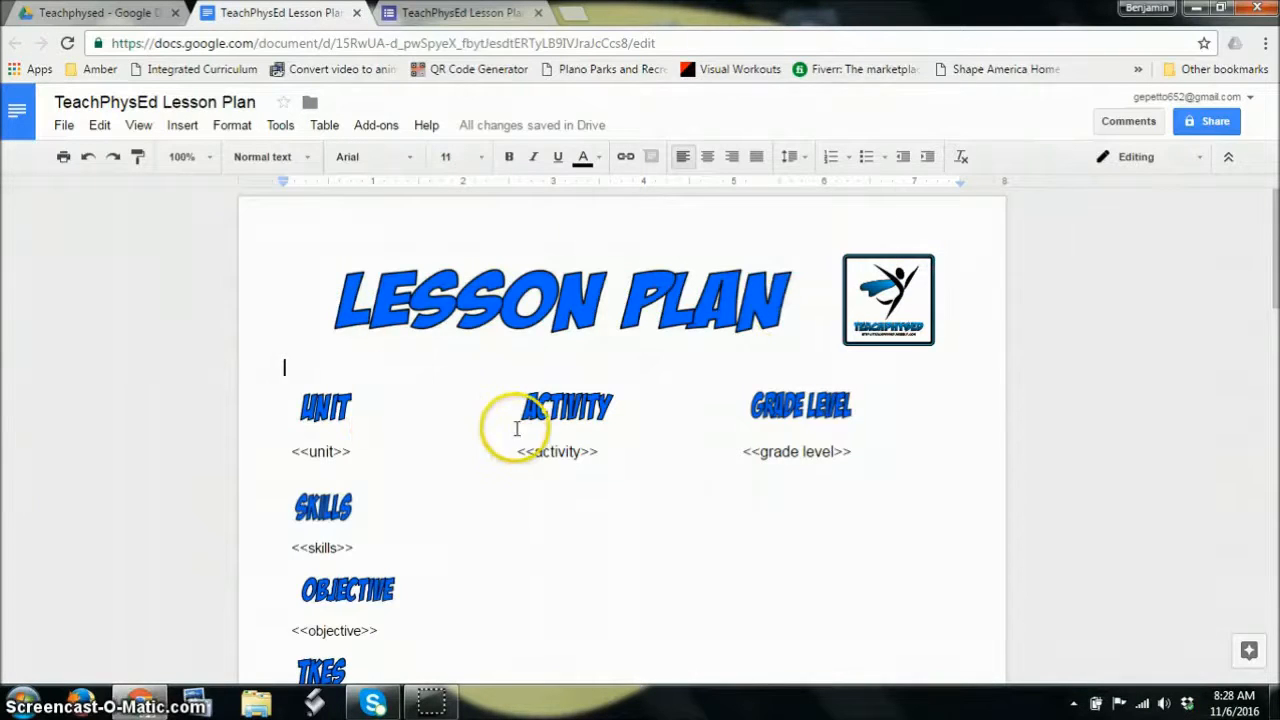
pyautogui.scroll(-1, 416, 352)
pyautogui.scroll(-1, 416, 352)
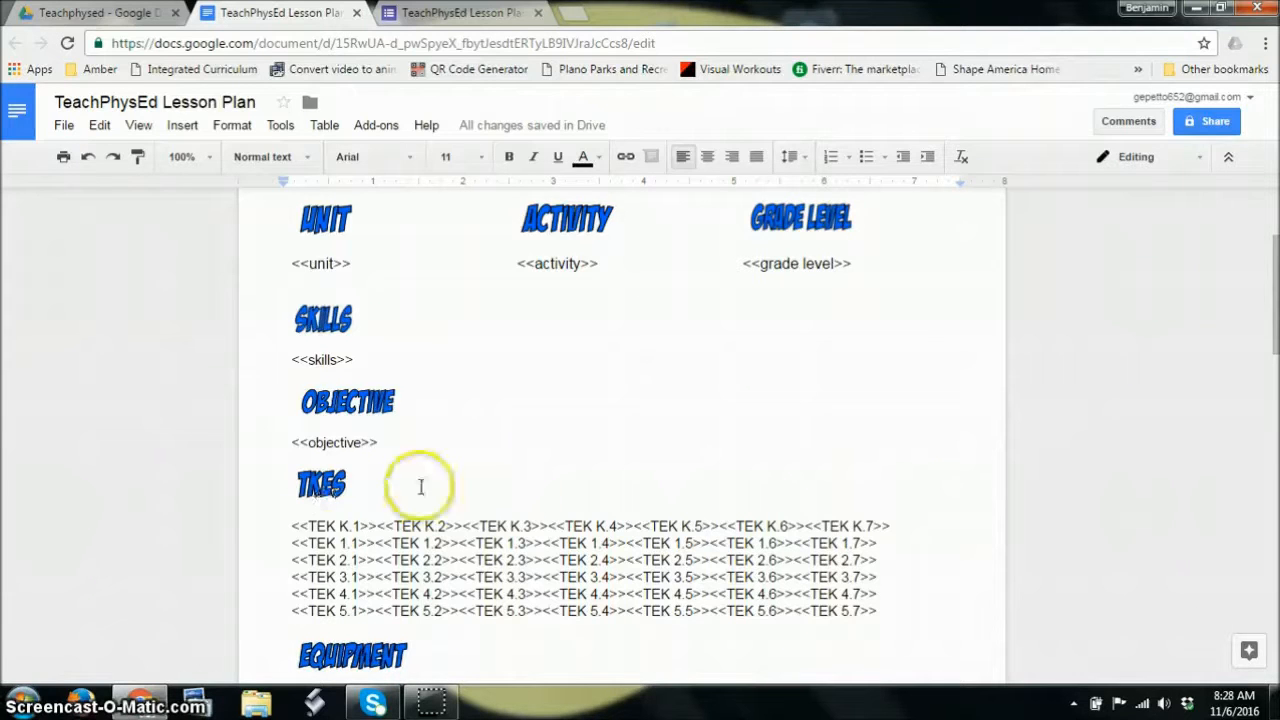
pyautogui.scroll(-2, 835, 484)
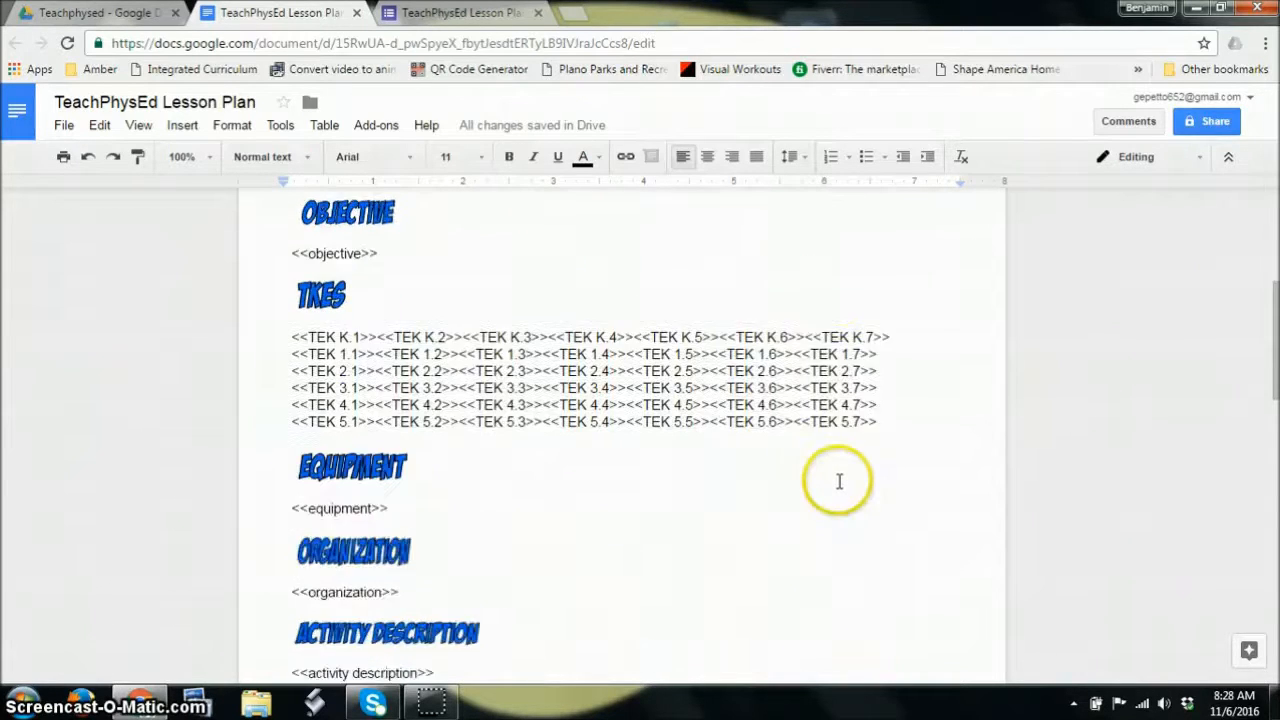
pyautogui.scroll(-1, 660, 460)
pyautogui.scroll(-1, 345, 385)
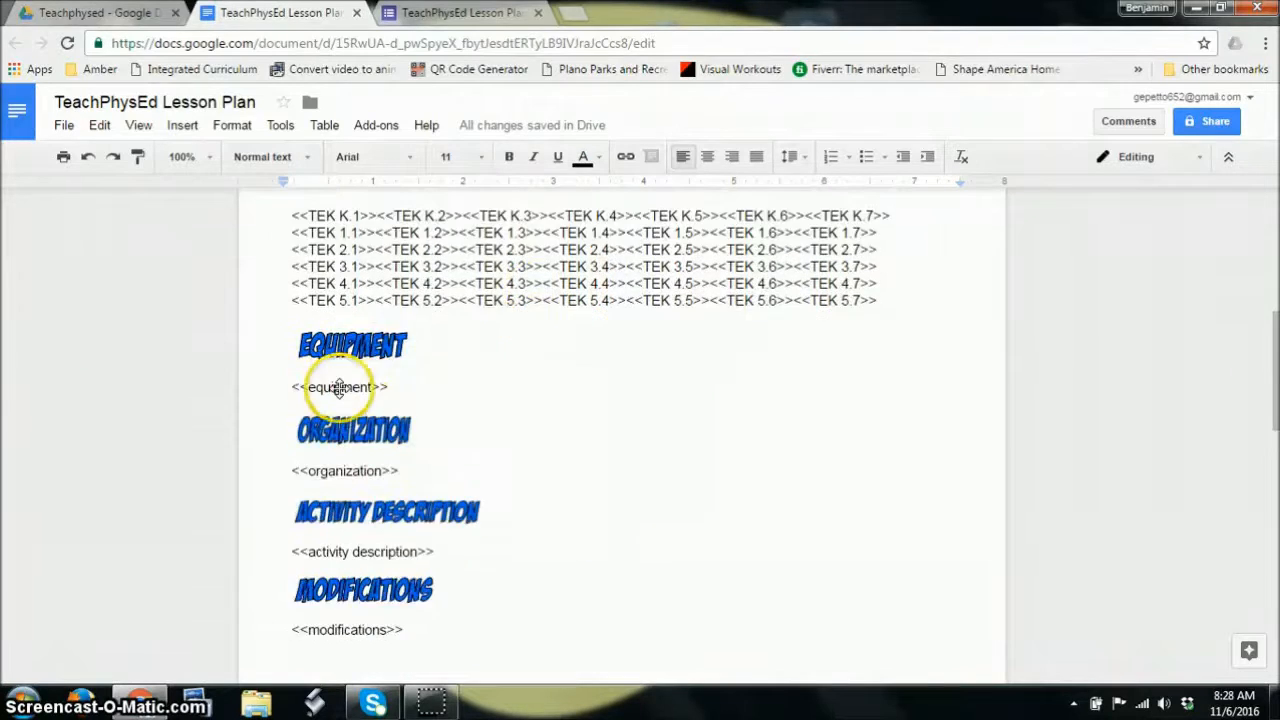
pyautogui.scroll(-3, 340, 388)
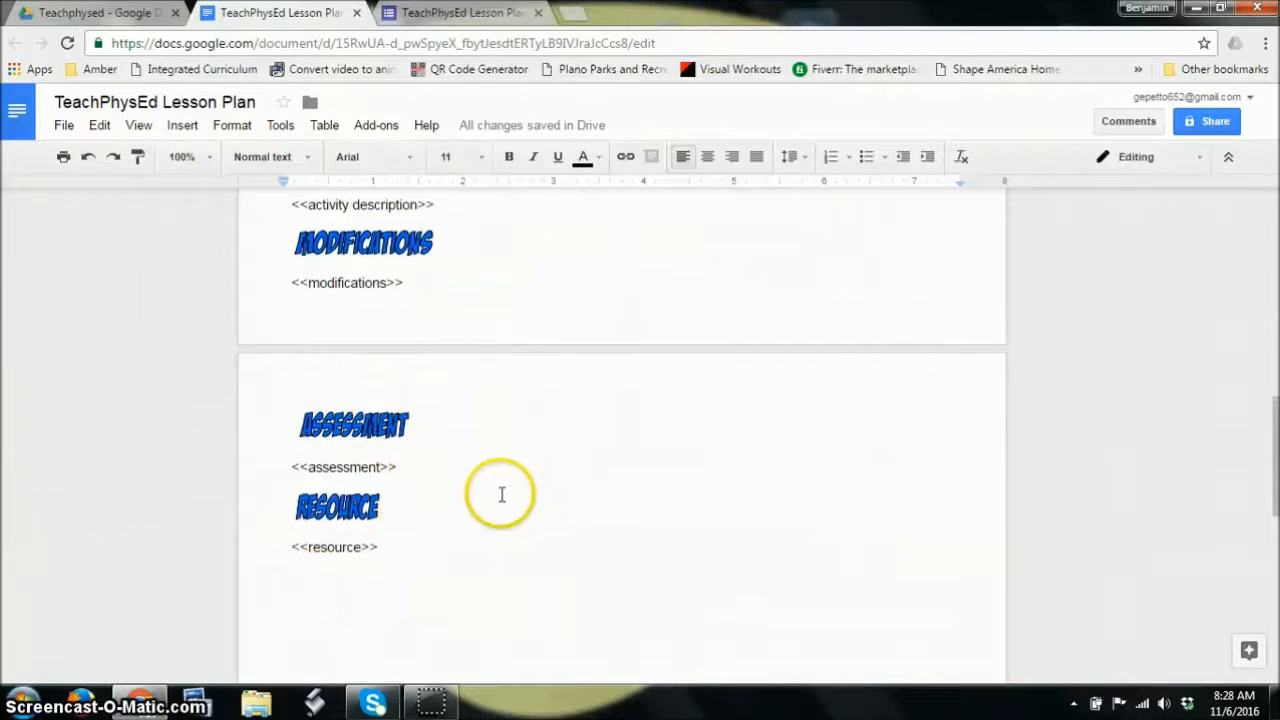
pyautogui.scroll(10, 501, 494)
pyautogui.scroll(3, 488, 424)
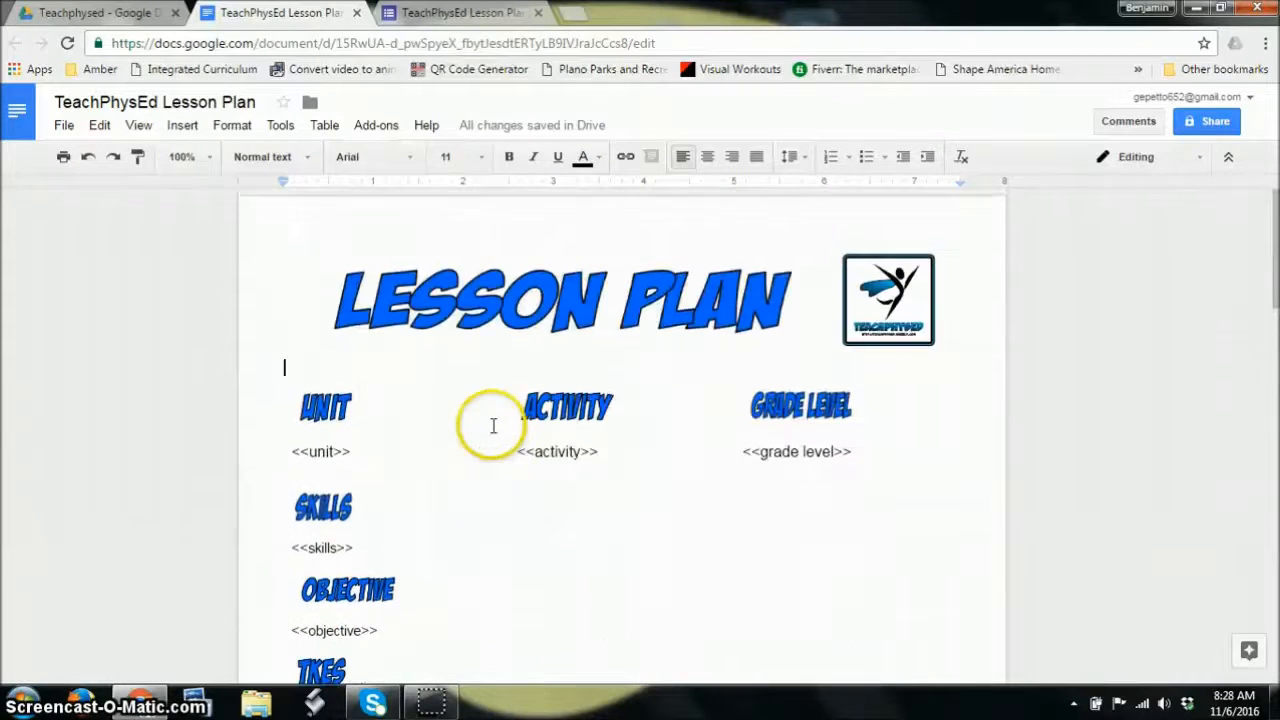
# Inspect the <<unit>>, <<activity>> and <<grade level>> placeholder tags beneath their headings in the lesson plan document.
pyautogui.click(302, 447)
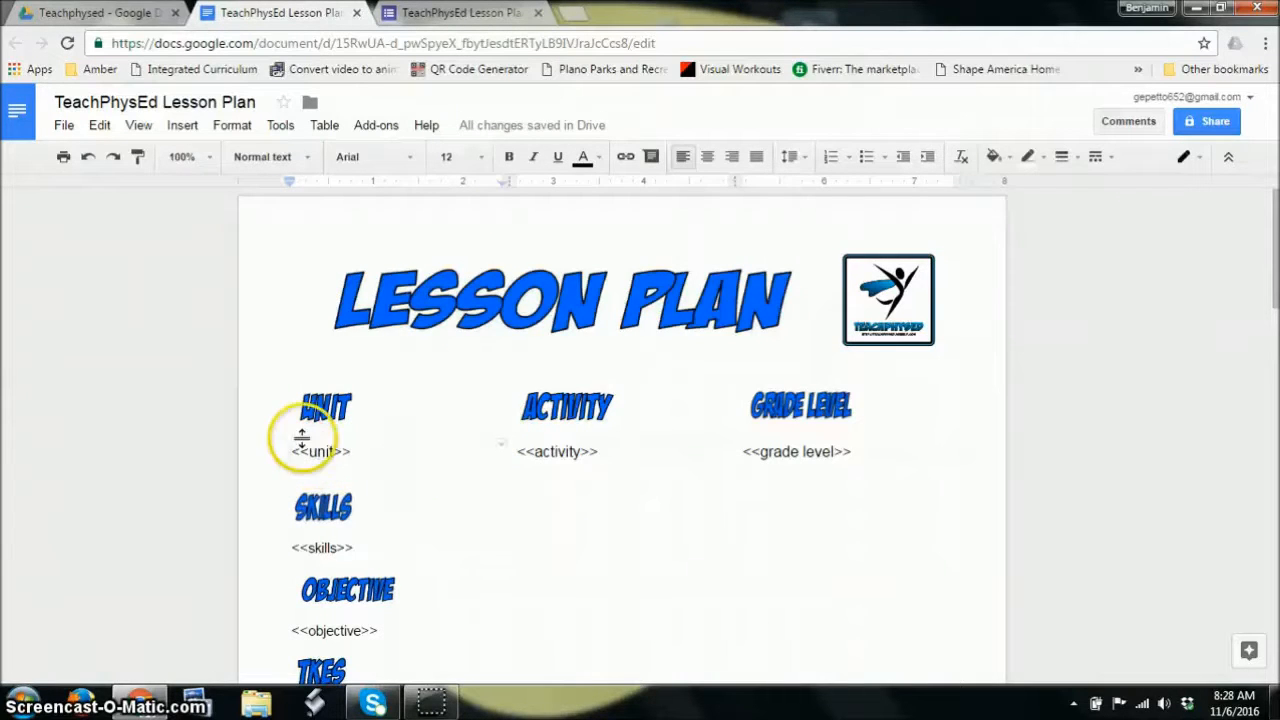
pyautogui.click(551, 452)
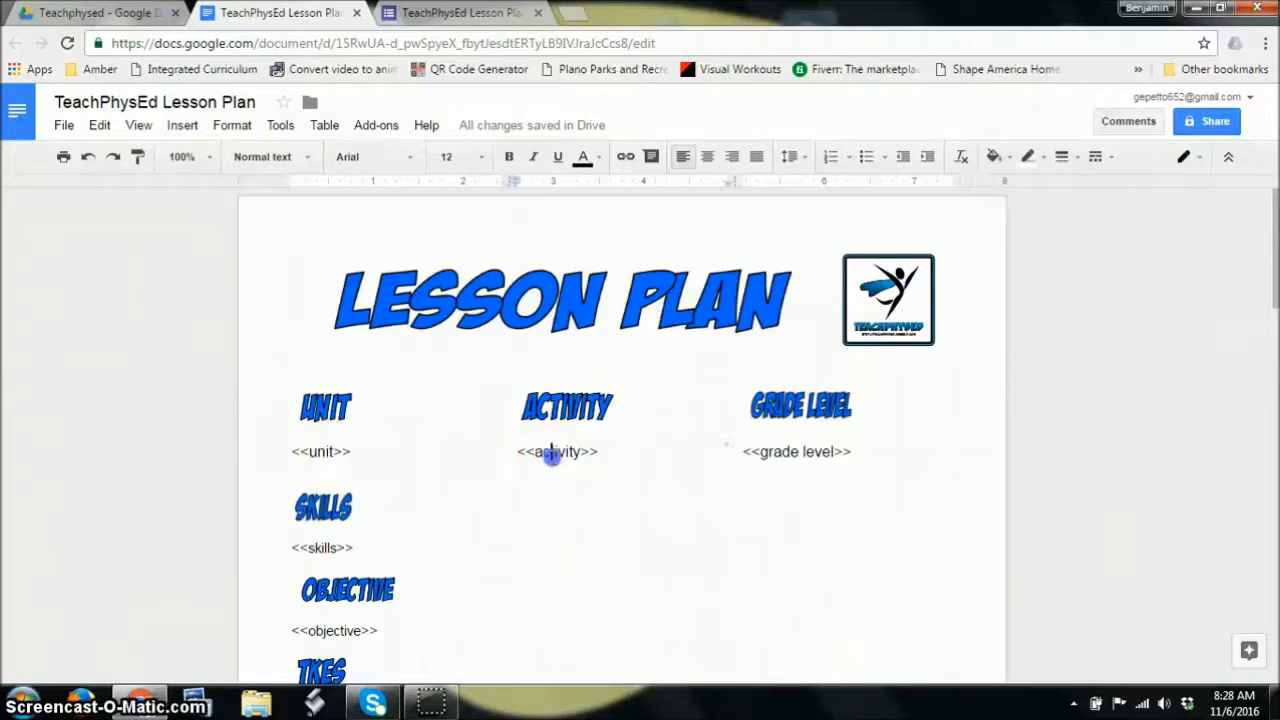
pyautogui.click(800, 452)
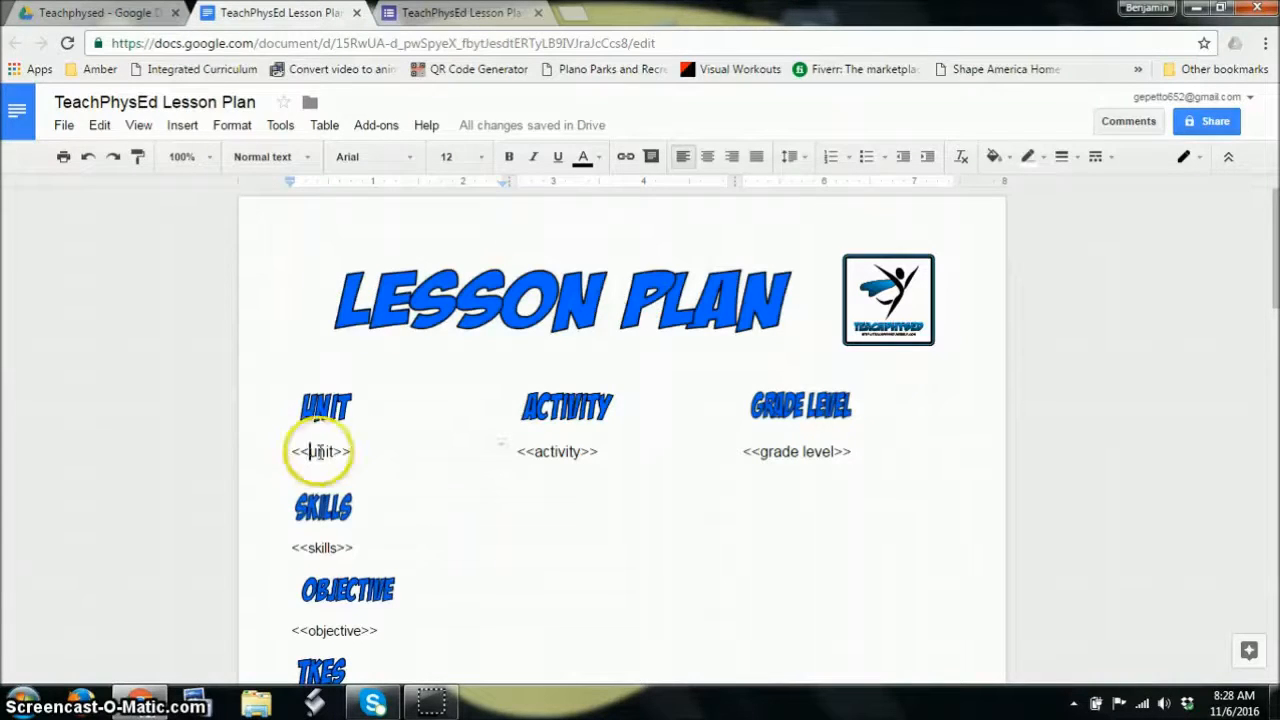
pyautogui.click(320, 451)
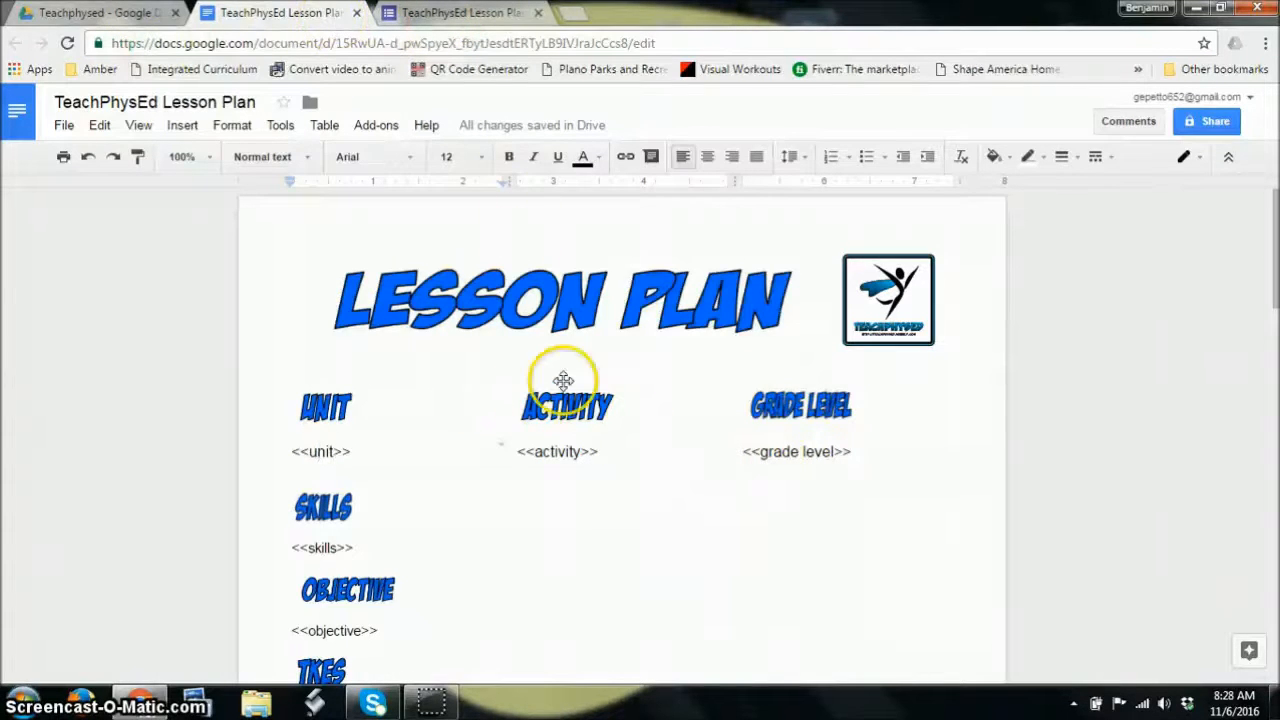
# Locate Google Forms among Drive's new file types and view the start of the existing TeachPhysEd Lesson Plan form.
pyautogui.click(133, 12)
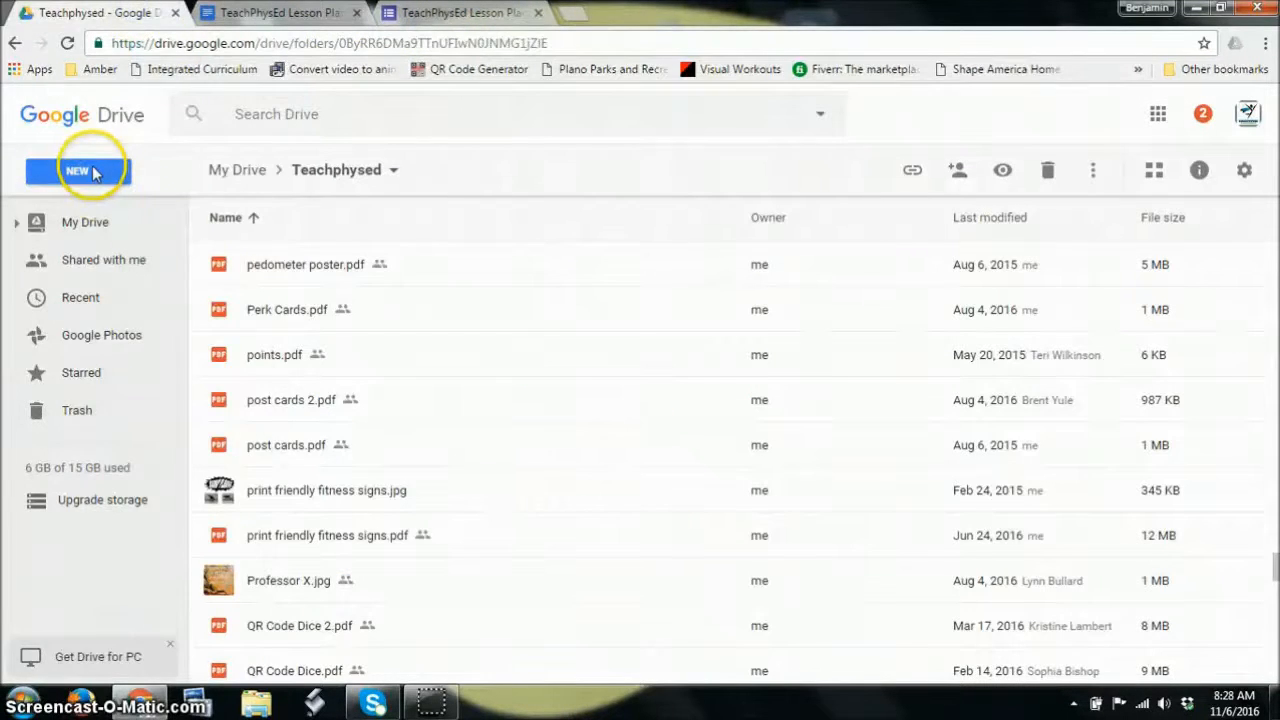
pyautogui.click(68, 165)
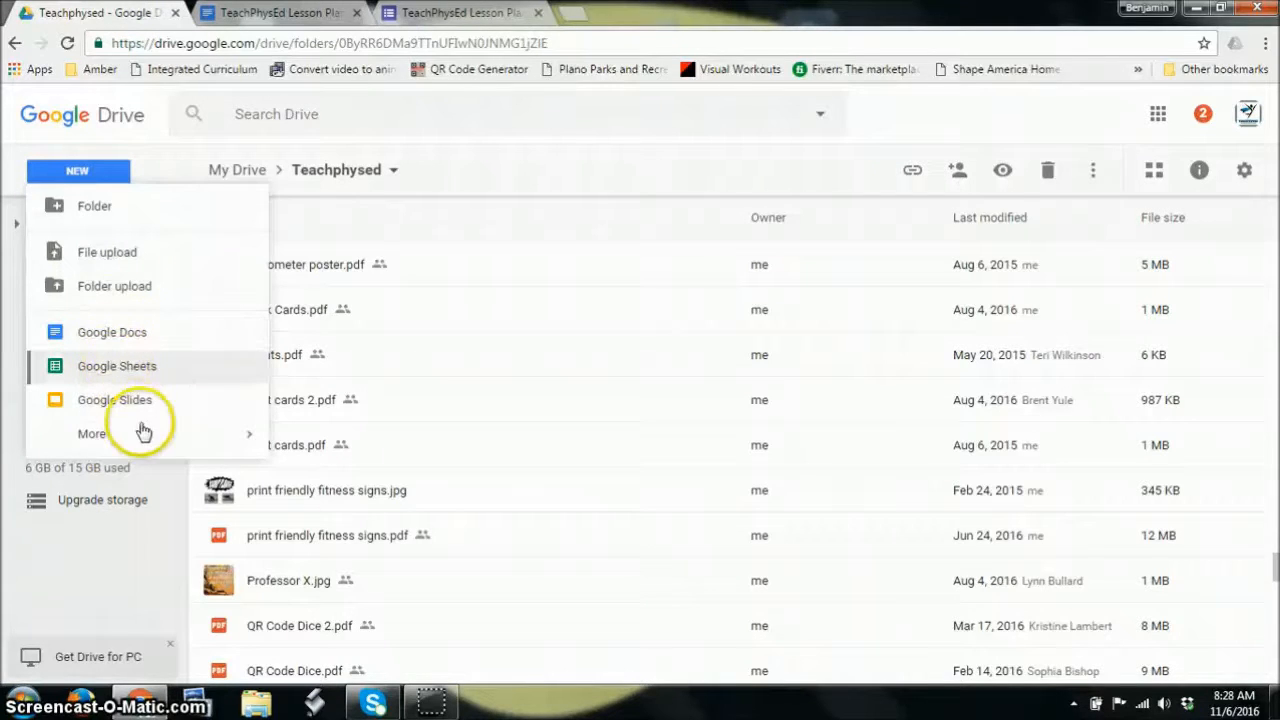
pyautogui.moveTo(145, 436)
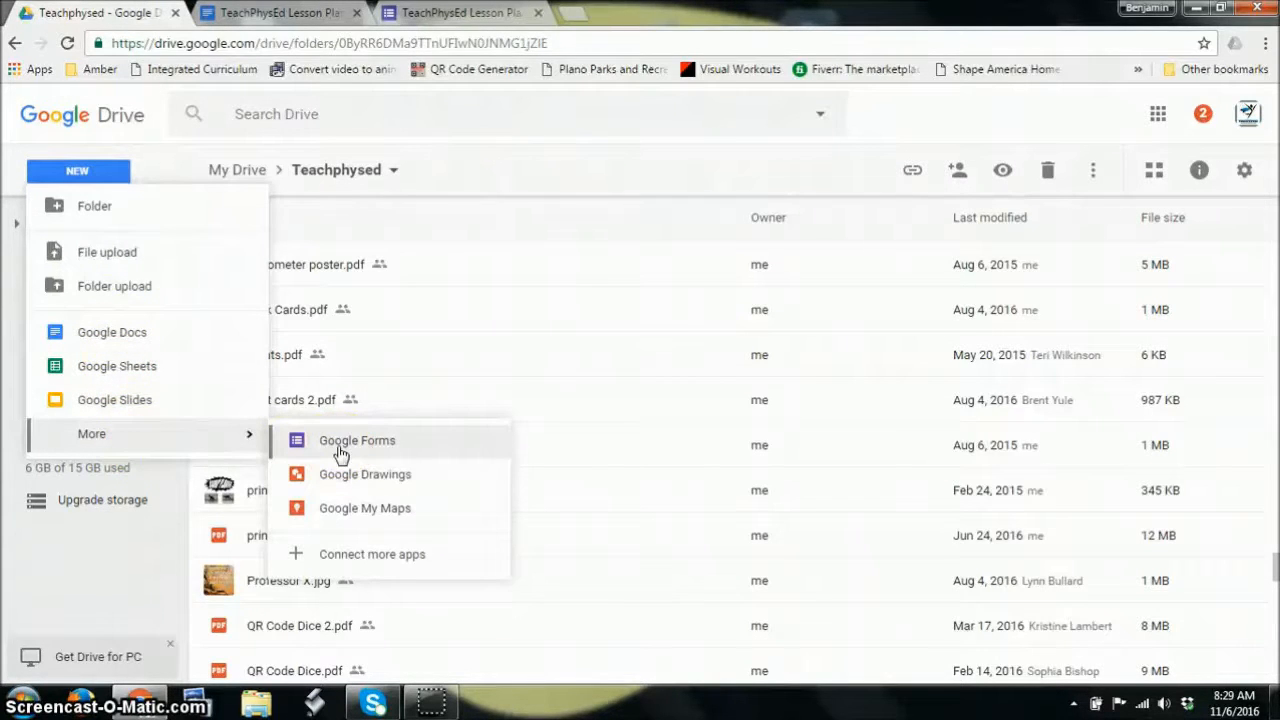
pyautogui.click(466, 12)
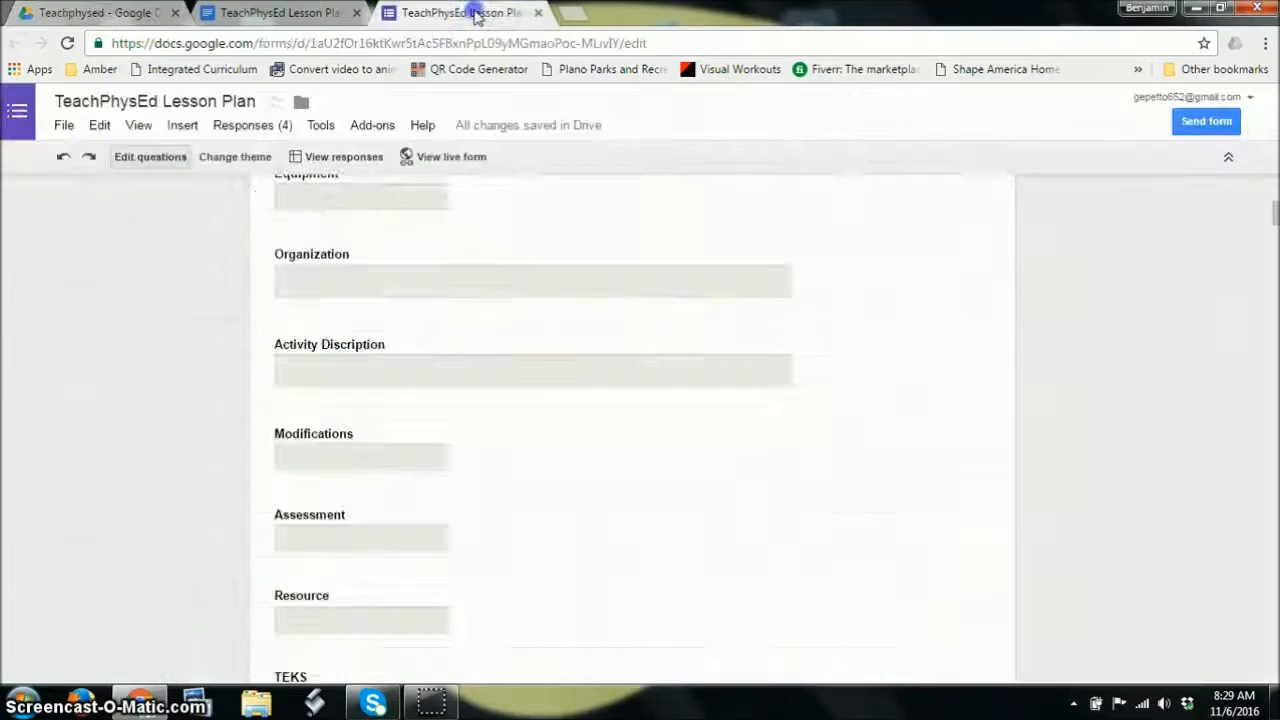
pyautogui.scroll(15, 508, 306)
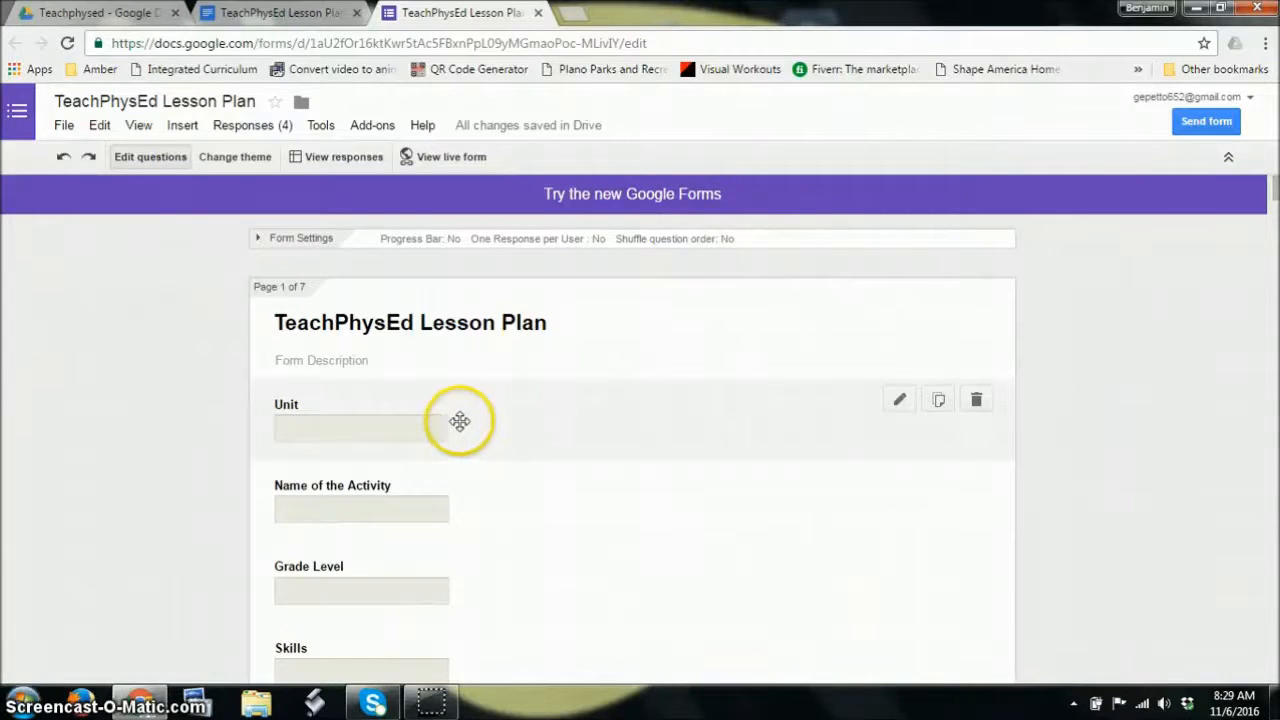
# Compare the lesson plan document's headings with the questions on the first page of the TeachPhysEd Lesson Plan form.
pyautogui.click(290, 13)
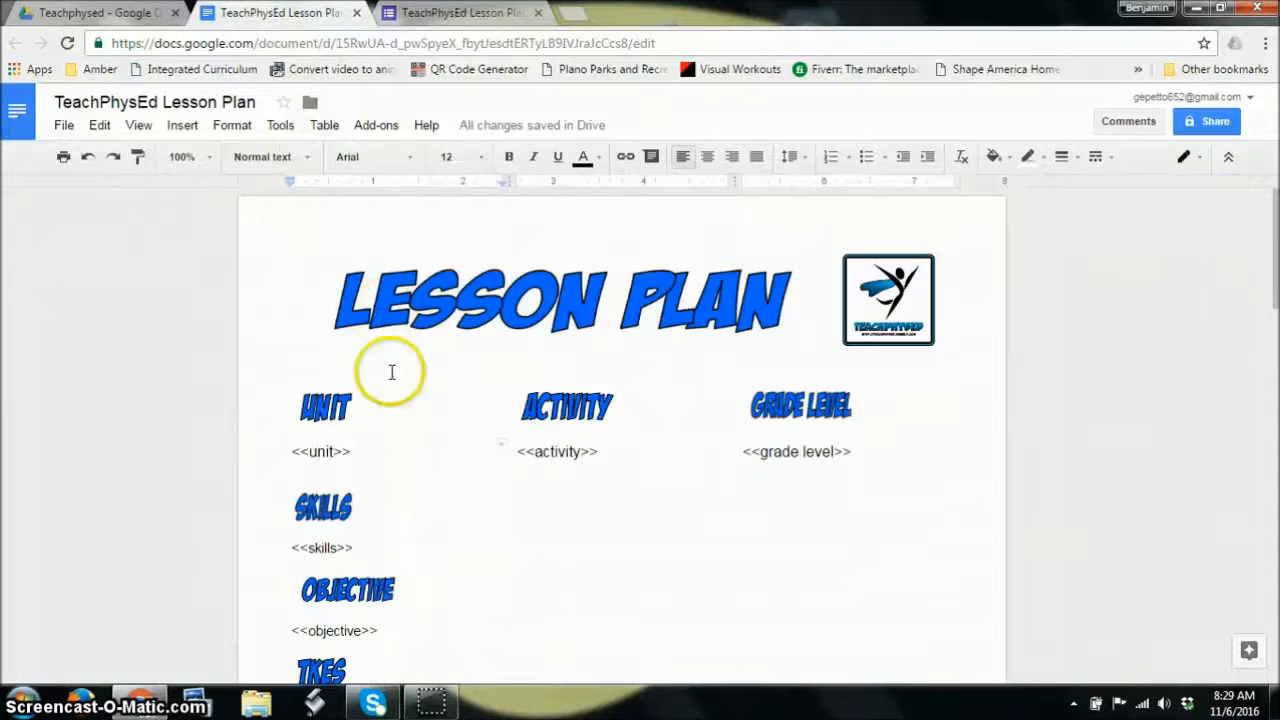
pyautogui.click(460, 13)
pyautogui.scroll(5, 323, 259)
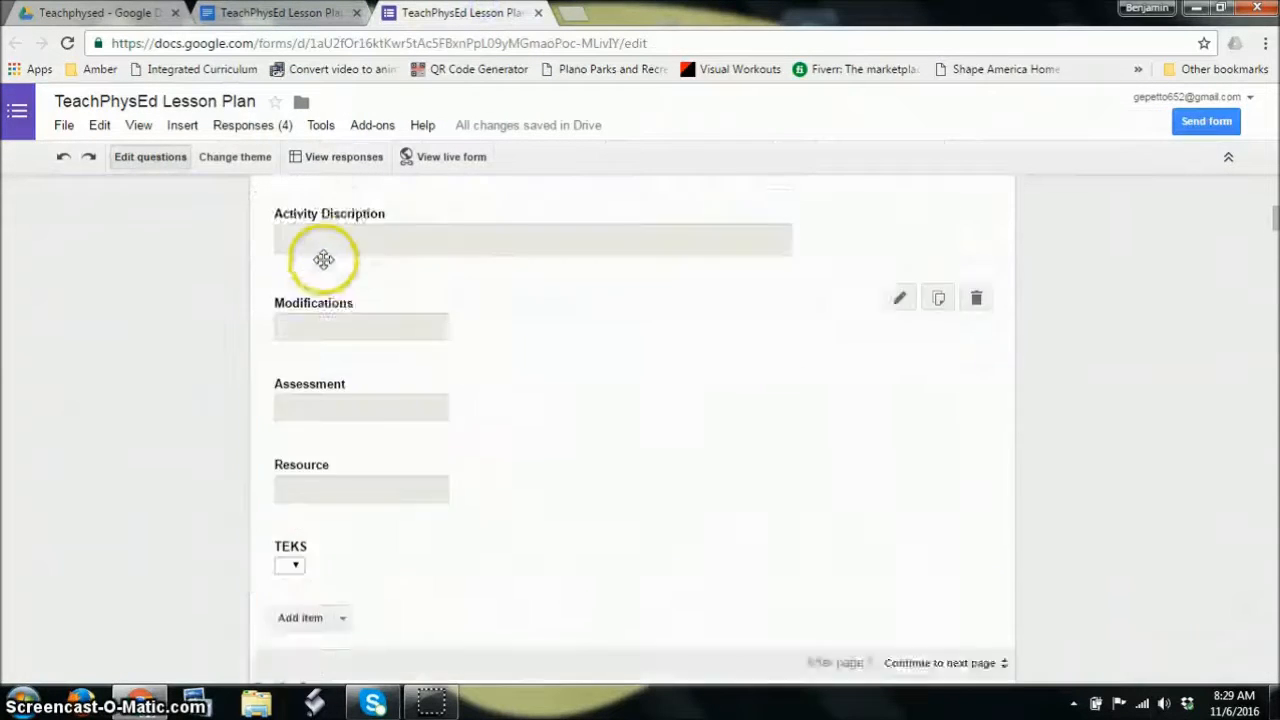
pyautogui.scroll(10, 323, 259)
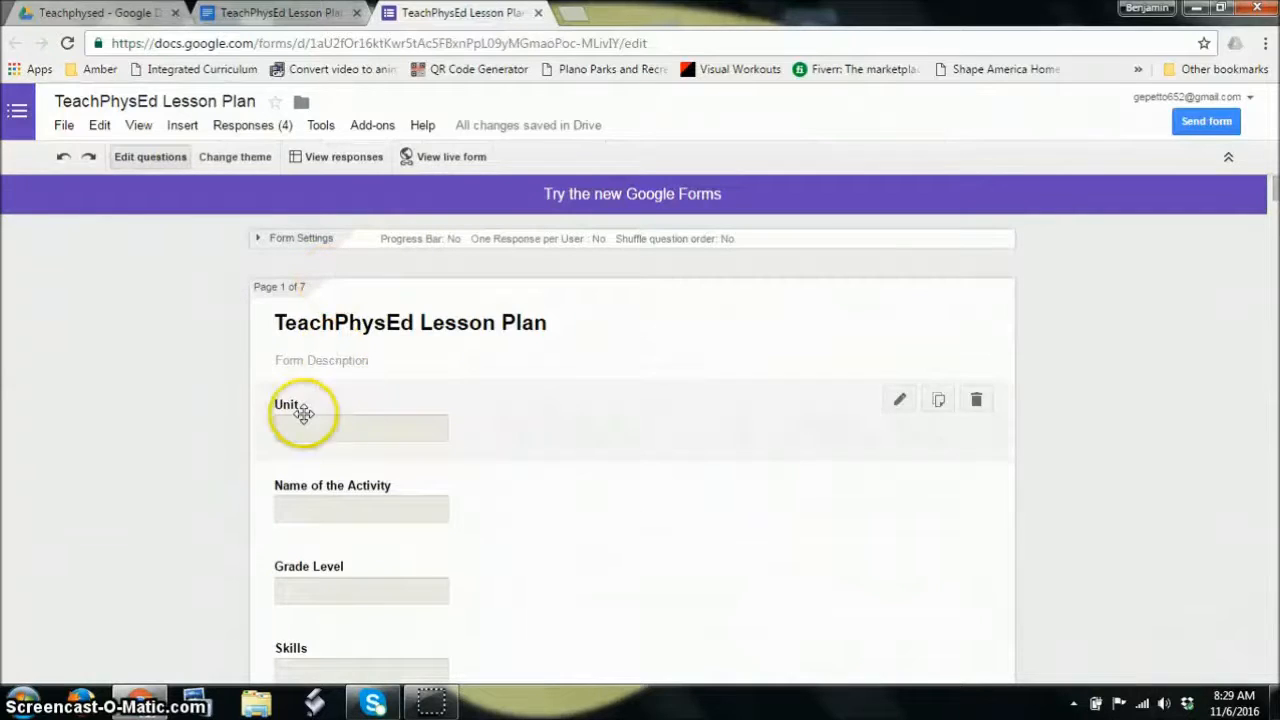
# Check the Unit question's type in its editing settings and close the question without changes.
pyautogui.scroll(-1, 494, 457)
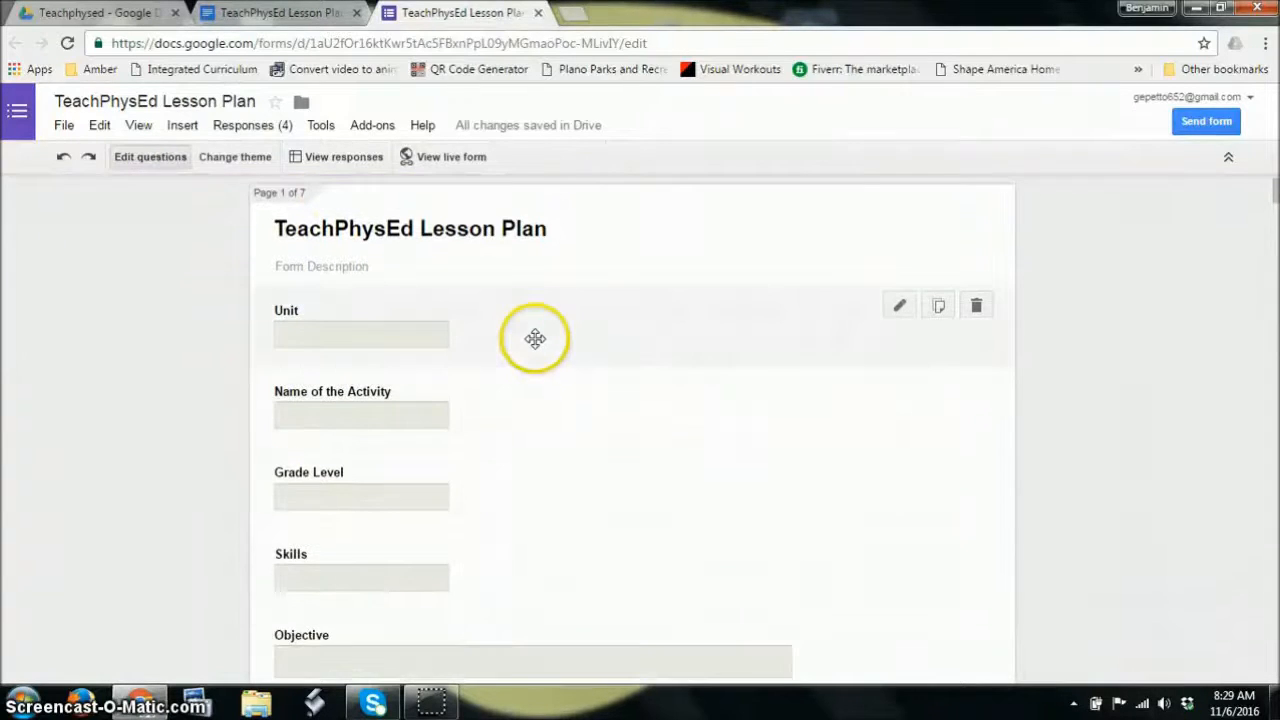
pyautogui.click(535, 338)
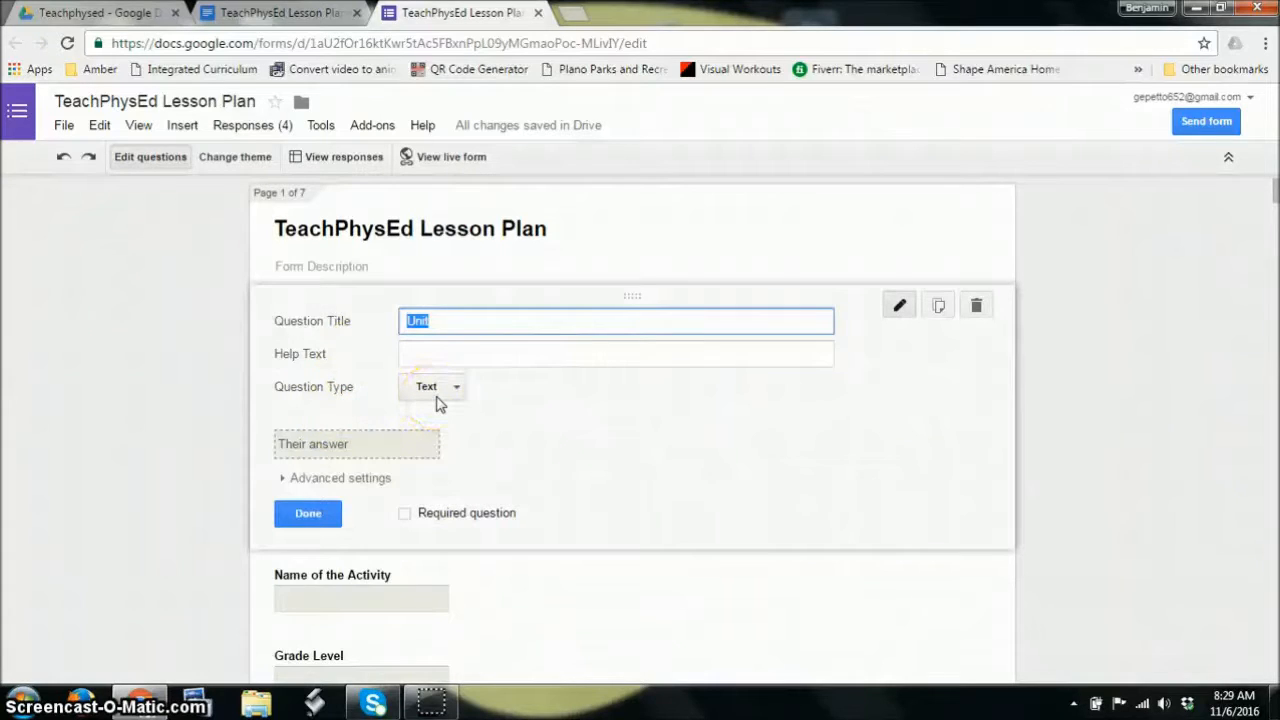
pyautogui.click(308, 513)
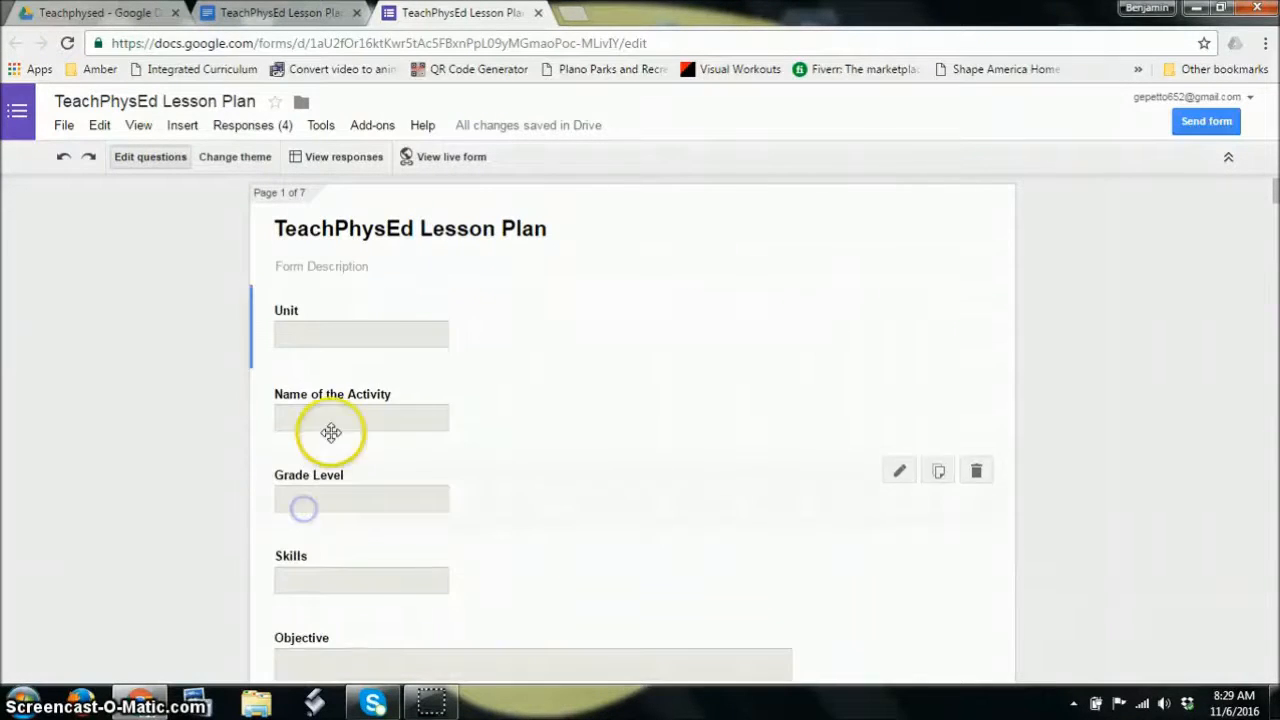
# Check the Objective question's type in its editing settings and close the question without changes.
pyautogui.scroll(-2, 371, 534)
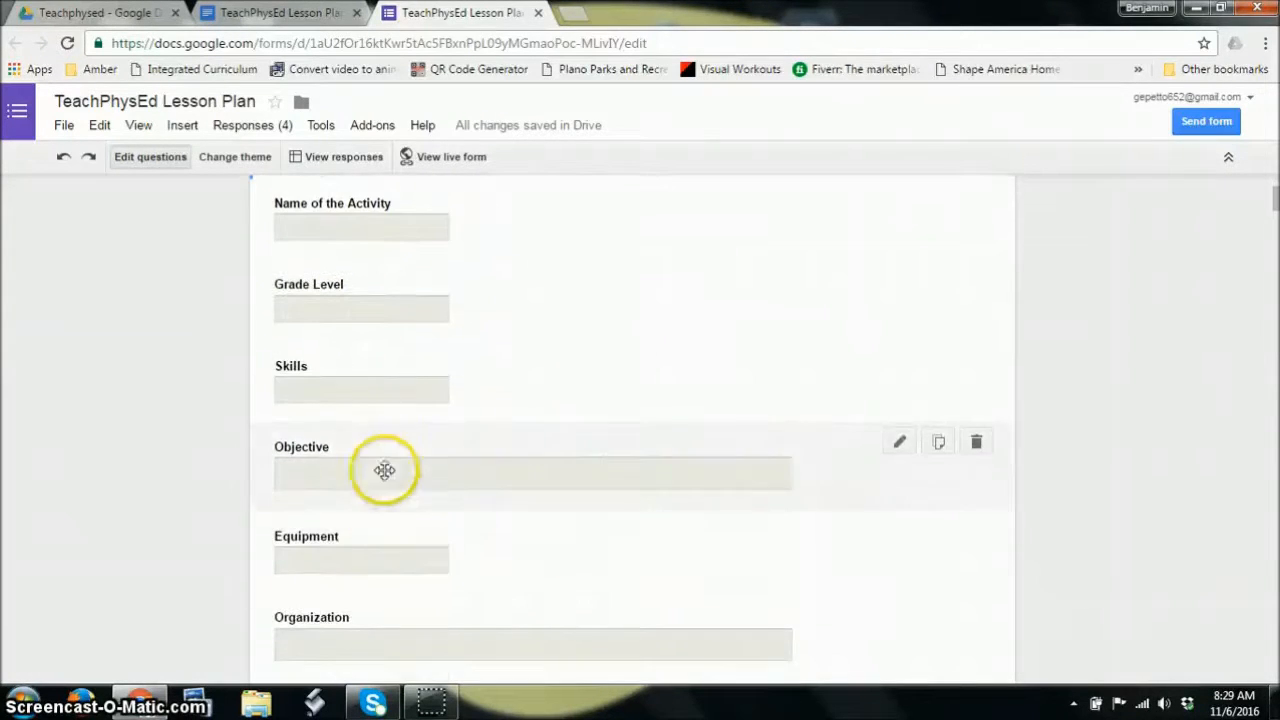
pyautogui.scroll(-2, 471, 406)
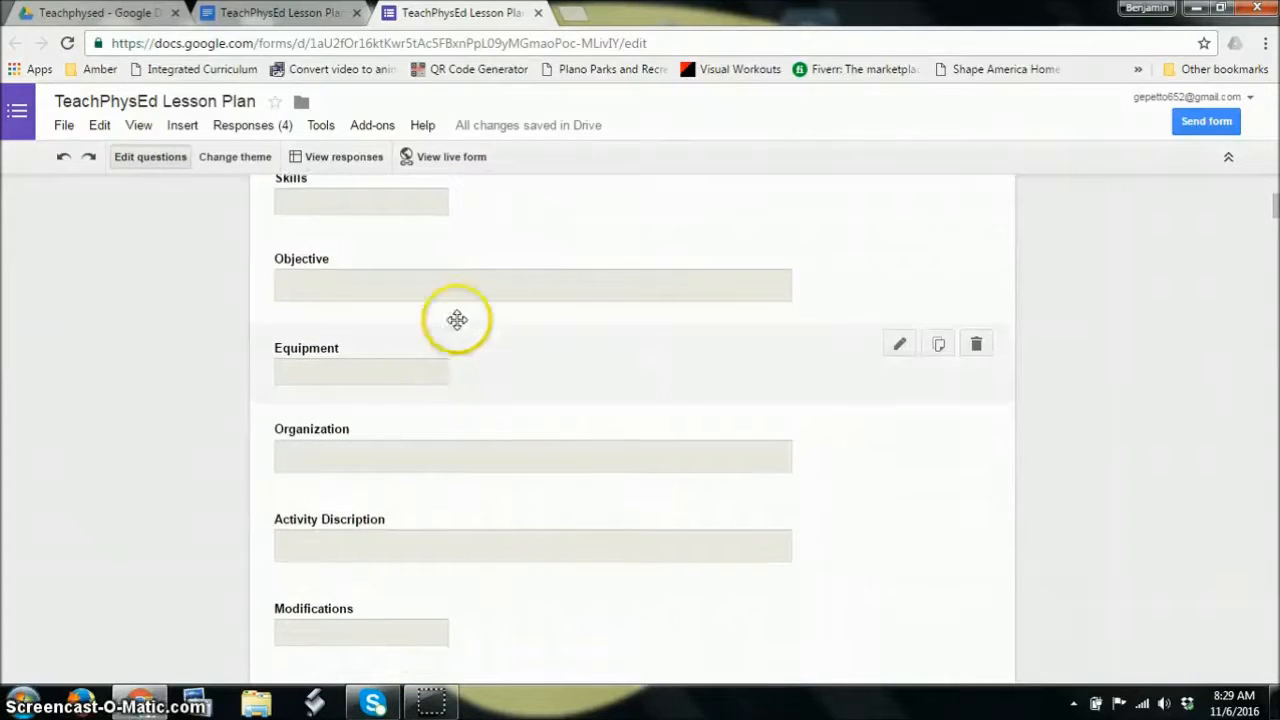
pyautogui.click(456, 314)
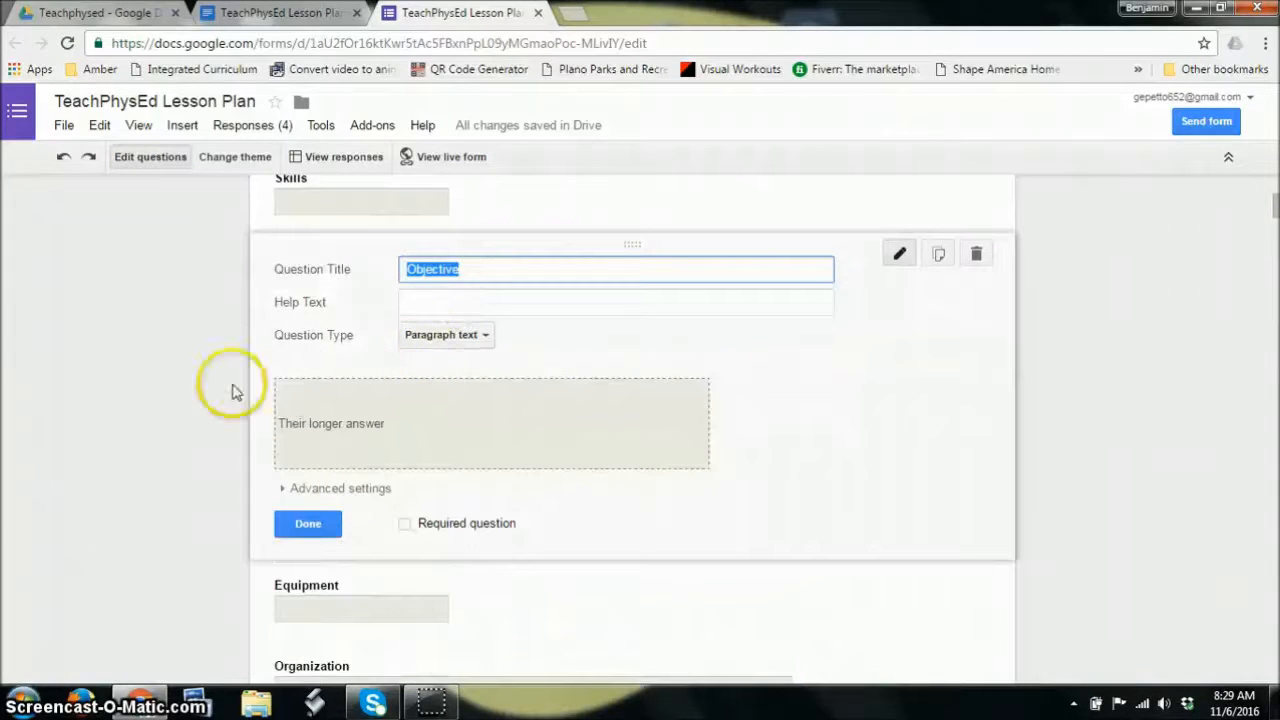
pyautogui.click(323, 523)
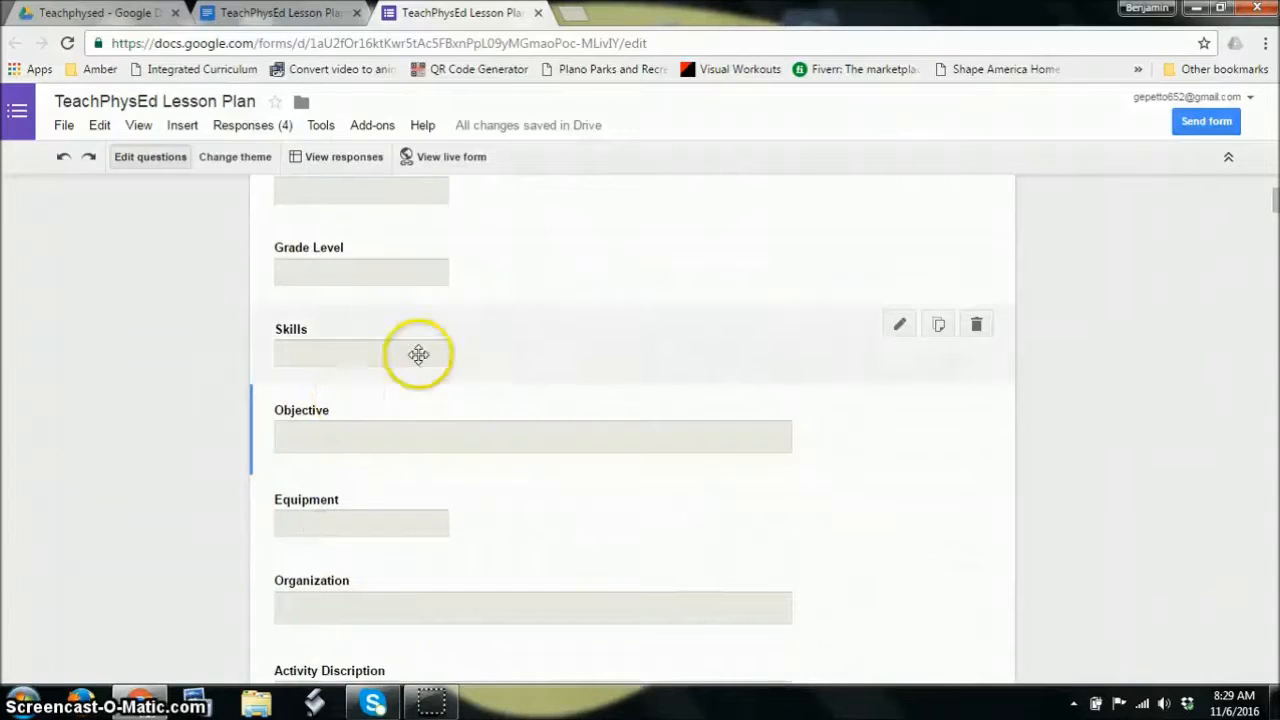
# Set option K of the TEKS list question to go to page 2 (Kindergarten) and finish editing the question.
pyautogui.scroll(-2, 421, 386)
pyautogui.scroll(-1, 500, 343)
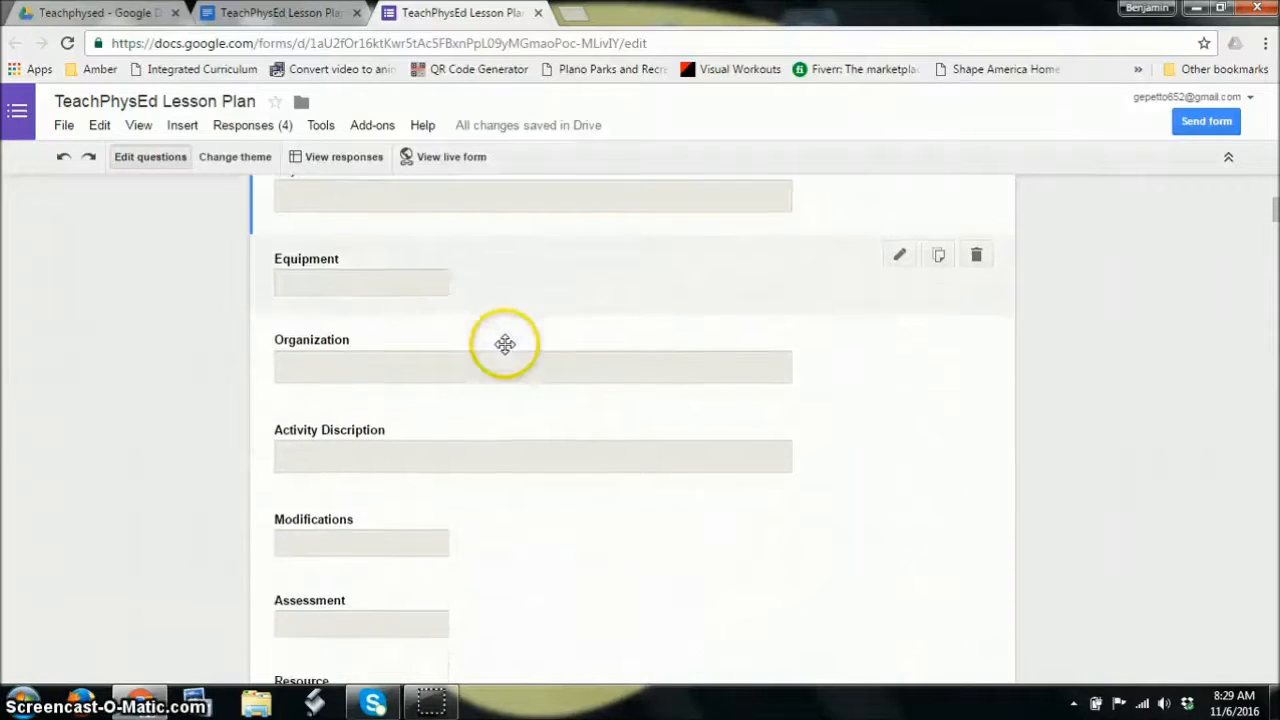
pyautogui.scroll(-5, 500, 414)
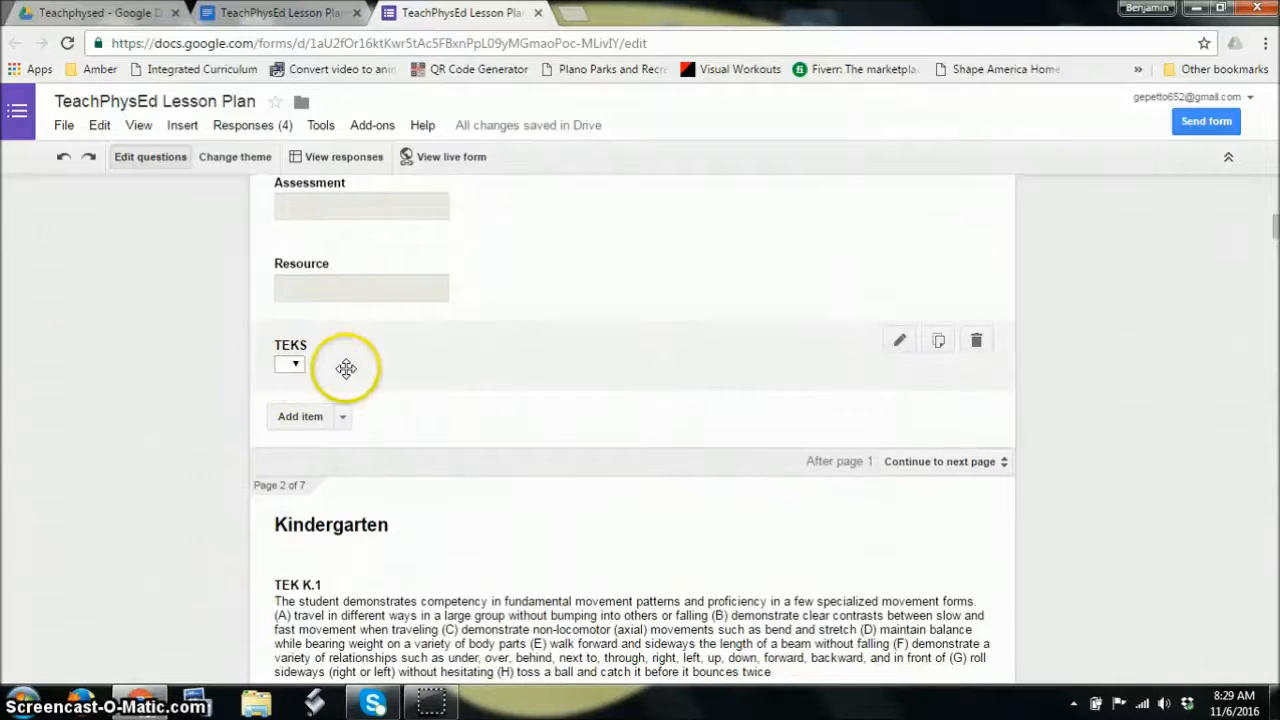
pyautogui.click(258, 340)
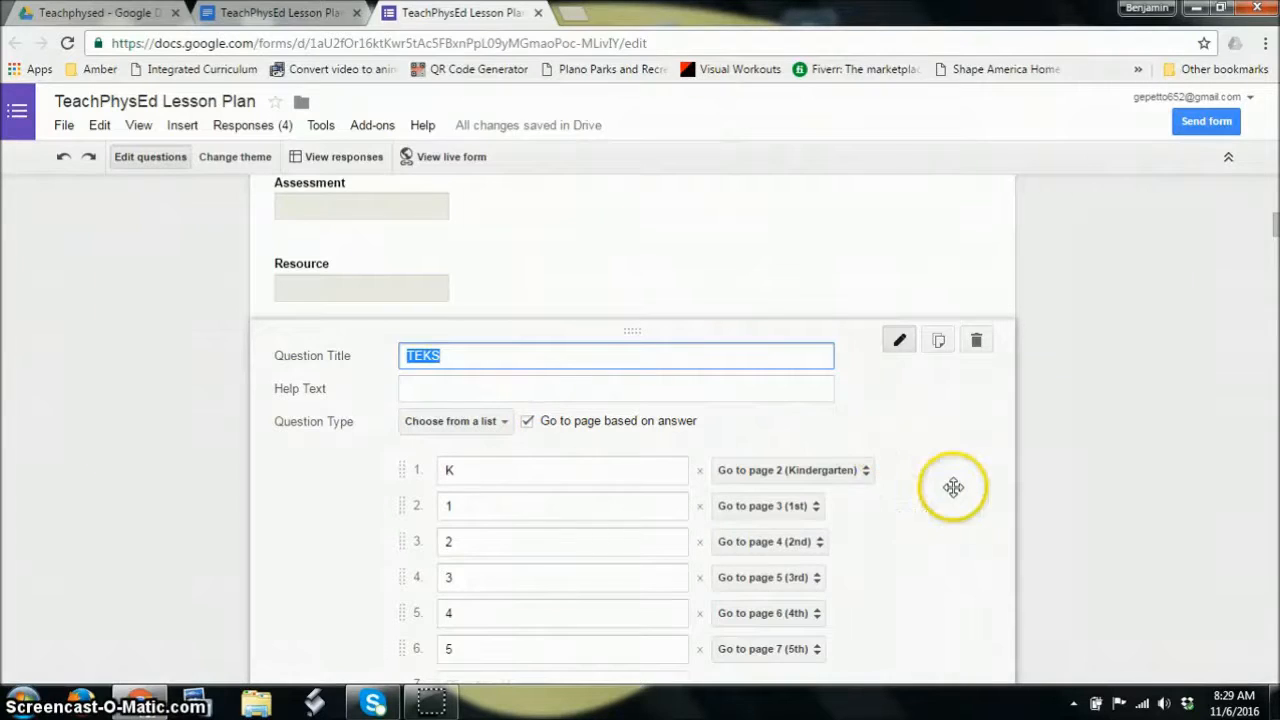
pyautogui.scroll(-1, 520, 400)
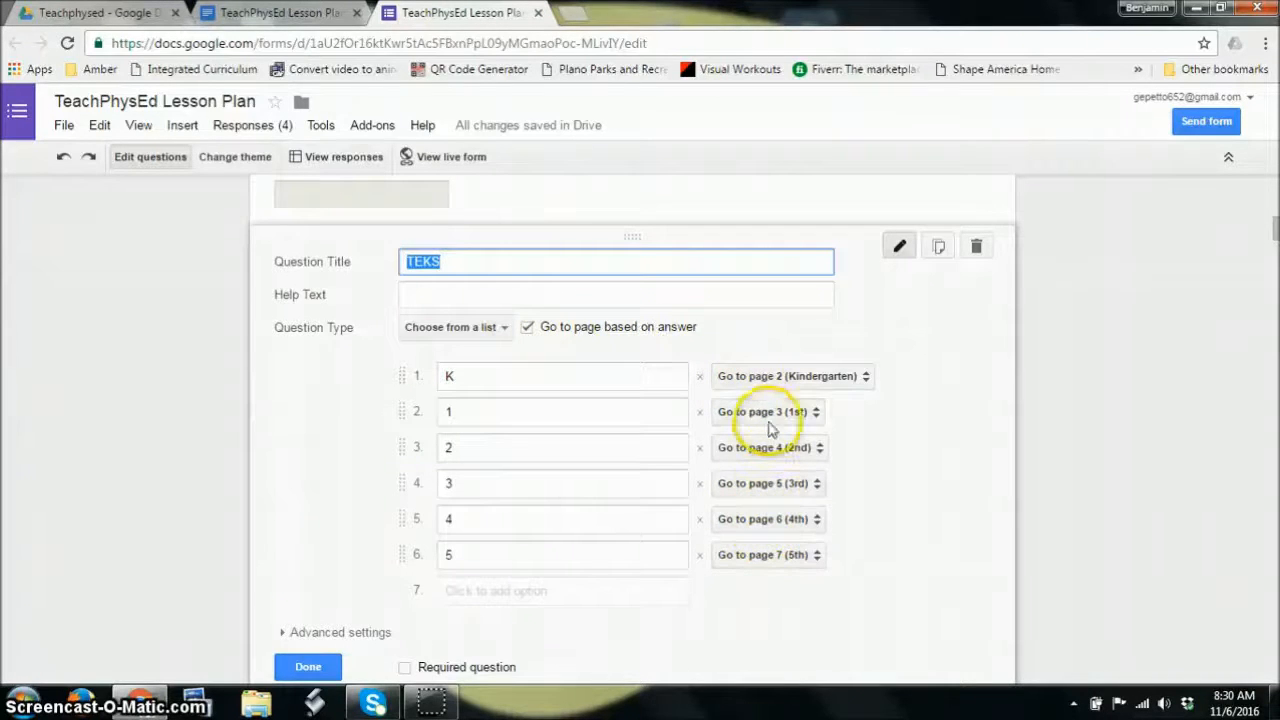
pyautogui.click(772, 378)
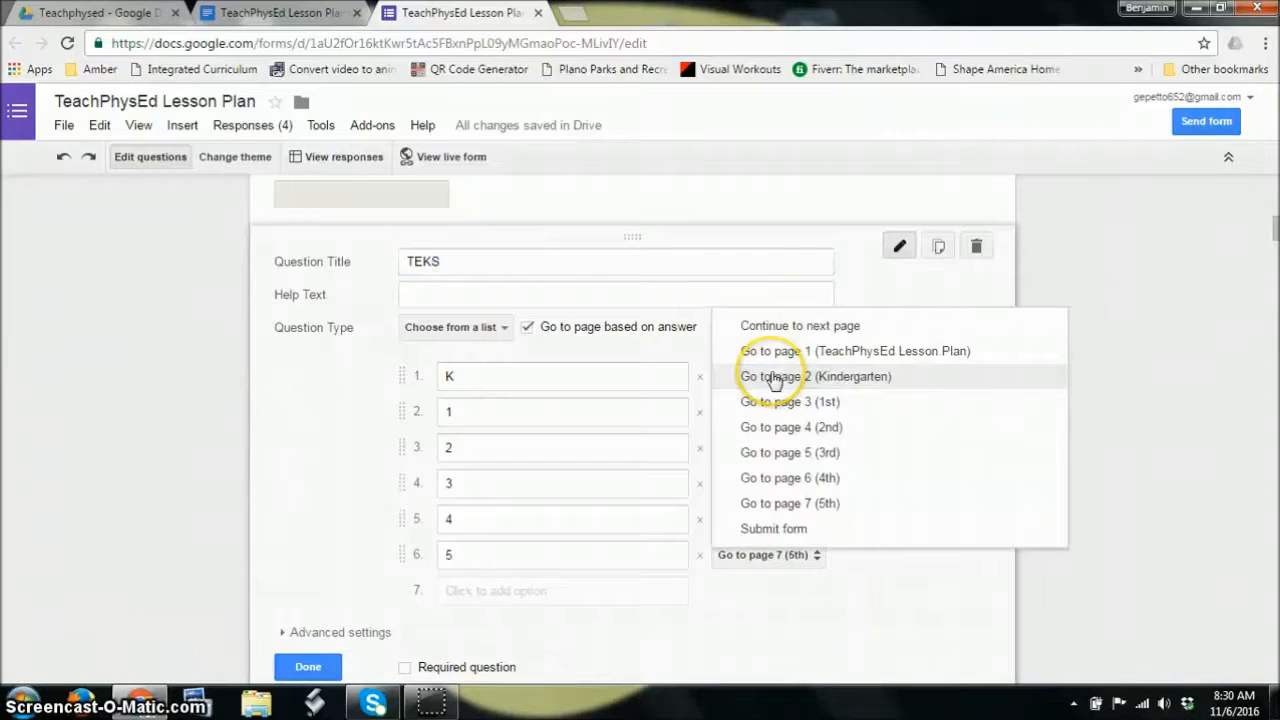
pyautogui.click(775, 379)
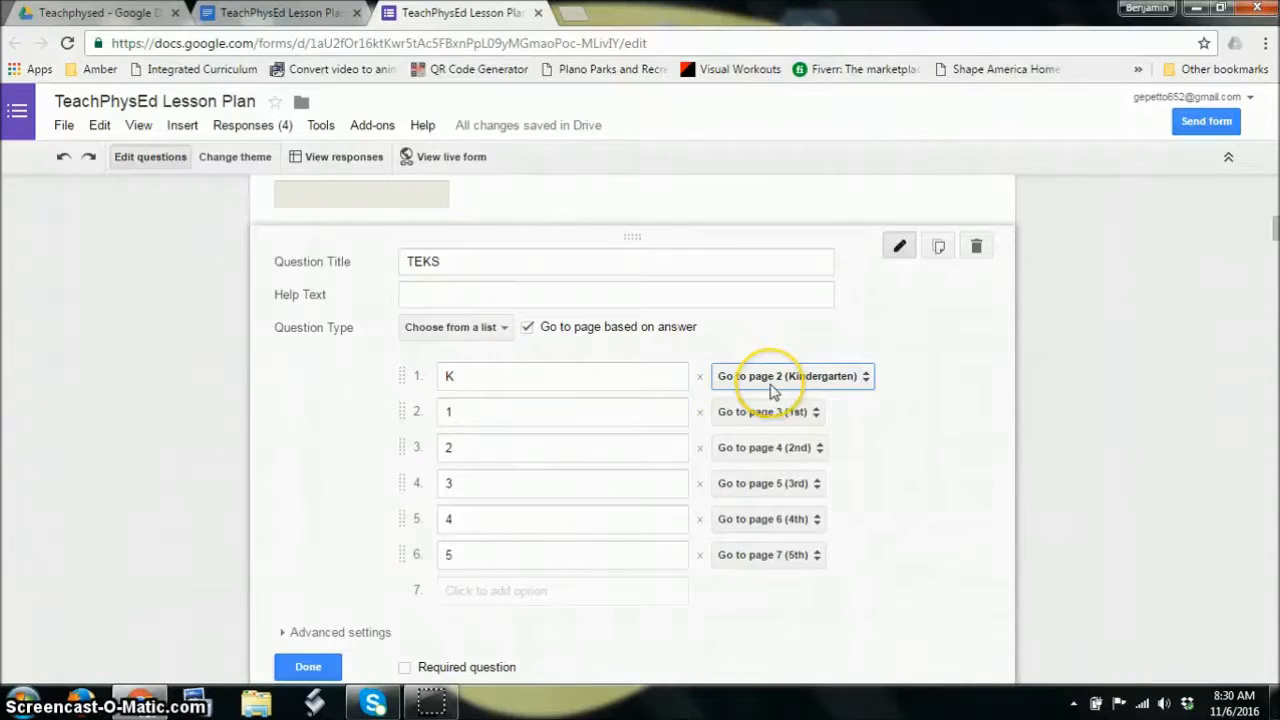
pyautogui.scroll(-3, 414, 457)
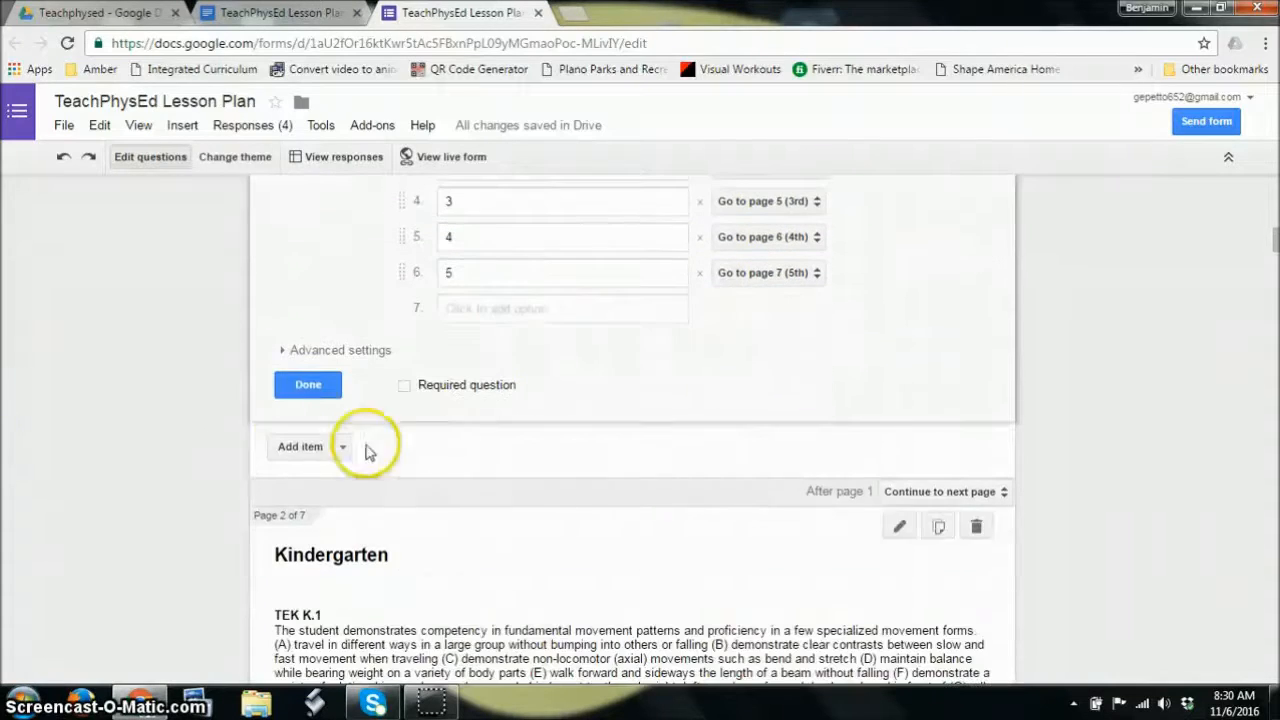
pyautogui.click(307, 386)
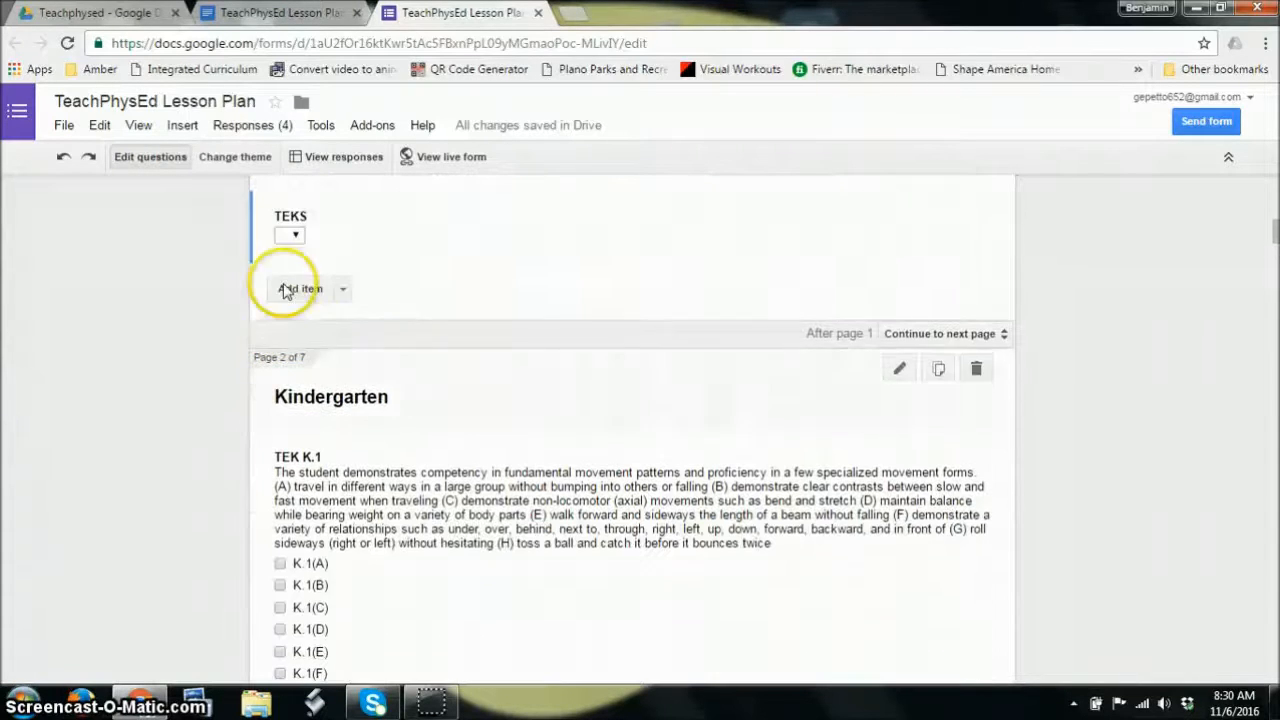
# Check the available form item types, including Page break, below the TEKS question without adding one.
pyautogui.click(342, 290)
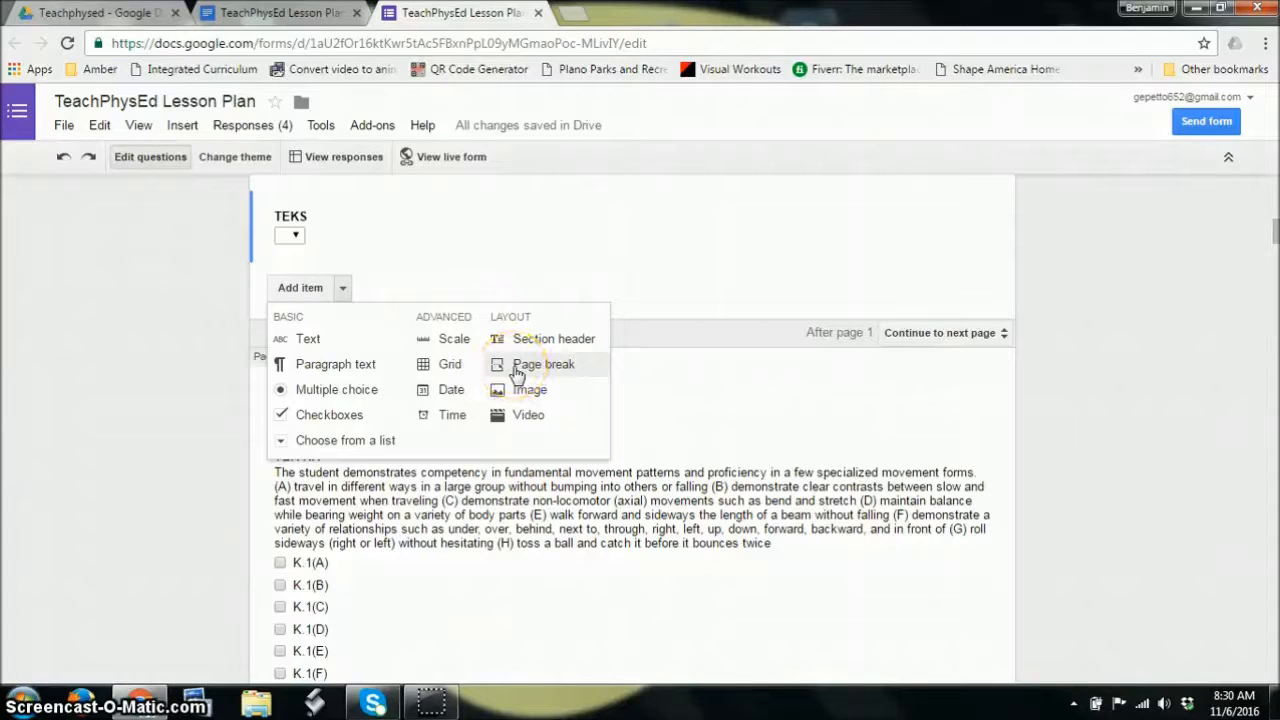
pyautogui.click(194, 294)
pyautogui.scroll(2, 194, 300)
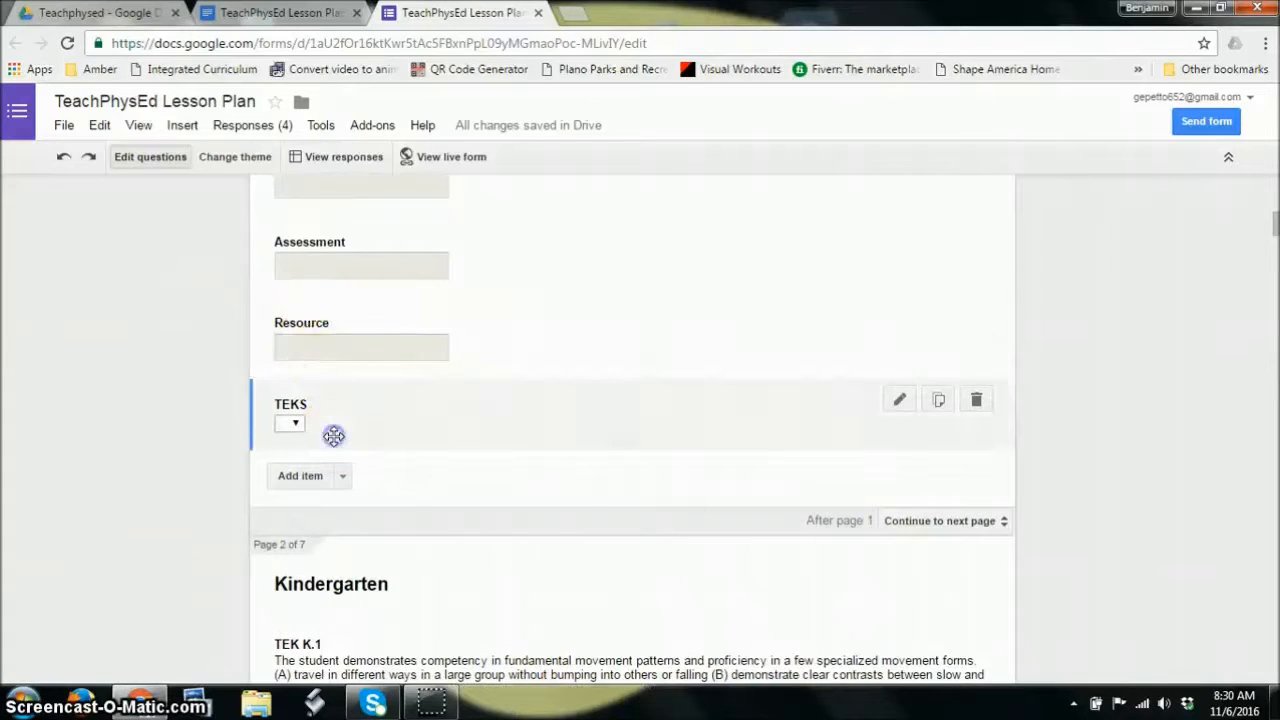
# Review which grade-level page each option of the TEKS list question leads to.
pyautogui.click(333, 435)
pyautogui.scroll(-4, 430, 560)
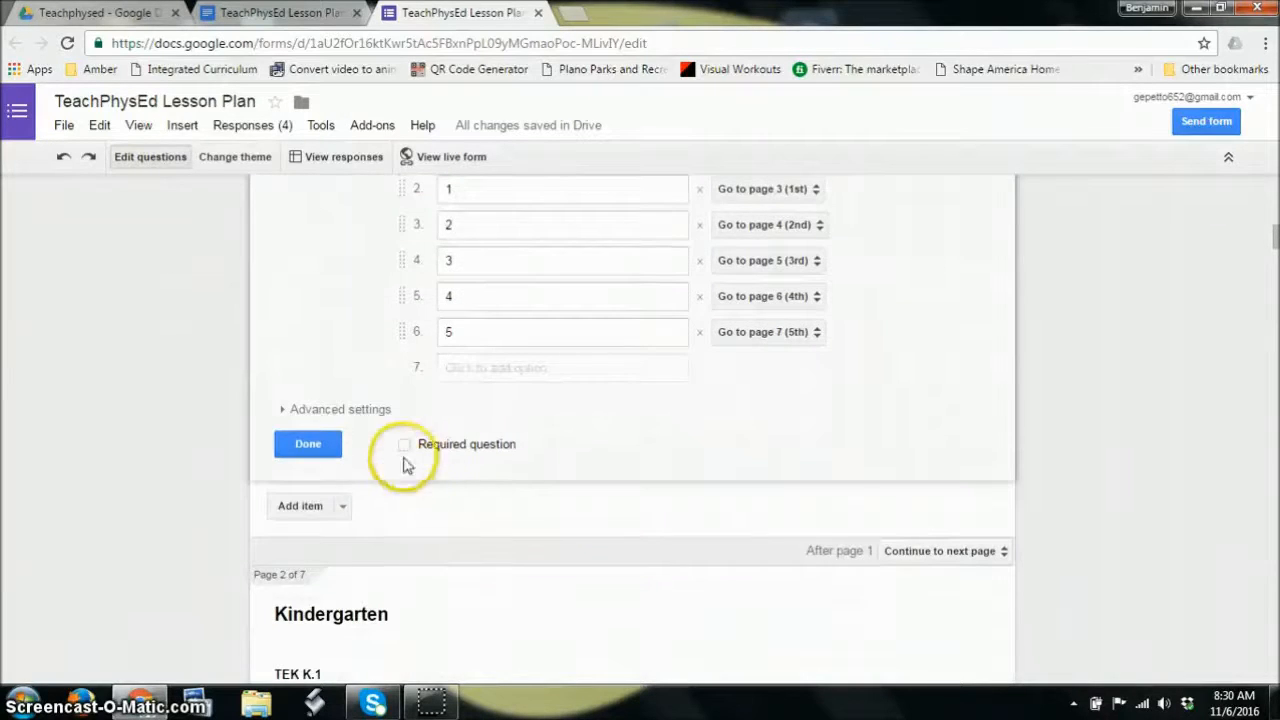
pyautogui.scroll(3, 409, 337)
pyautogui.scroll(-4, 343, 429)
pyautogui.scroll(-4, 350, 420)
pyautogui.scroll(3, 337, 360)
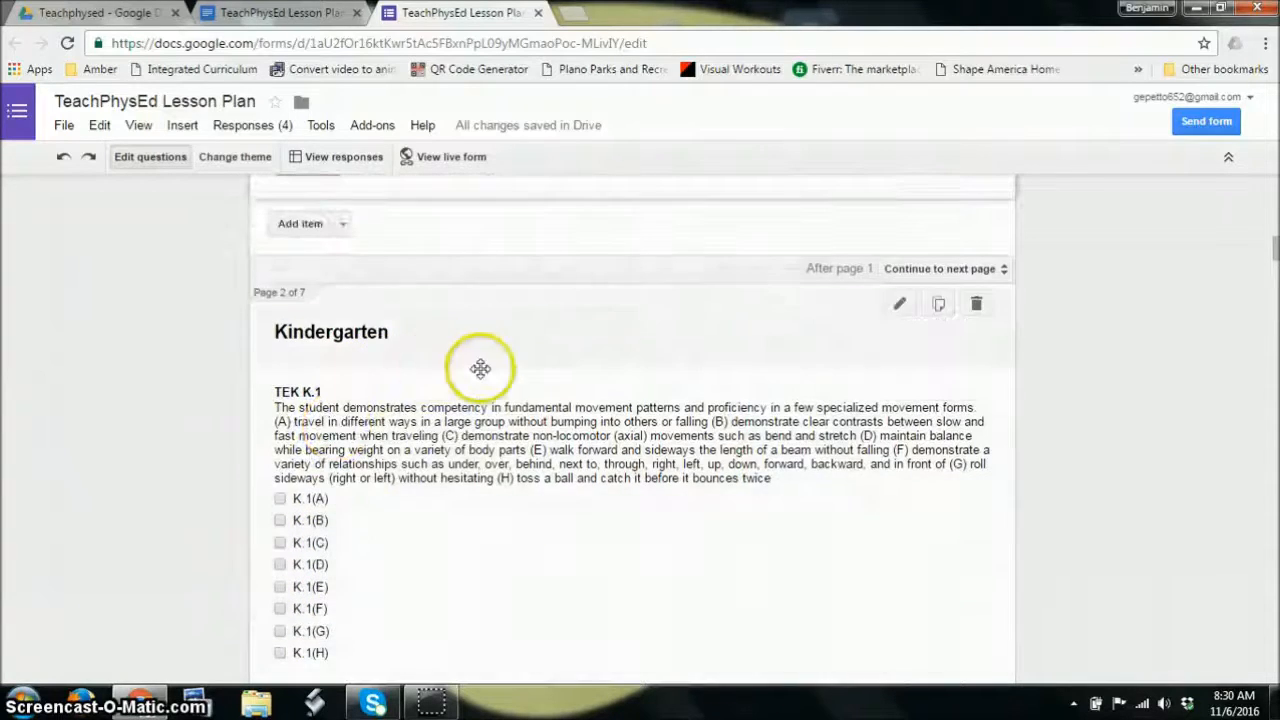
# Review the TEK K.1 question's help text, Checkboxes type and answer options on the Kindergarten page, and close it without changes.
pyautogui.click(497, 373)
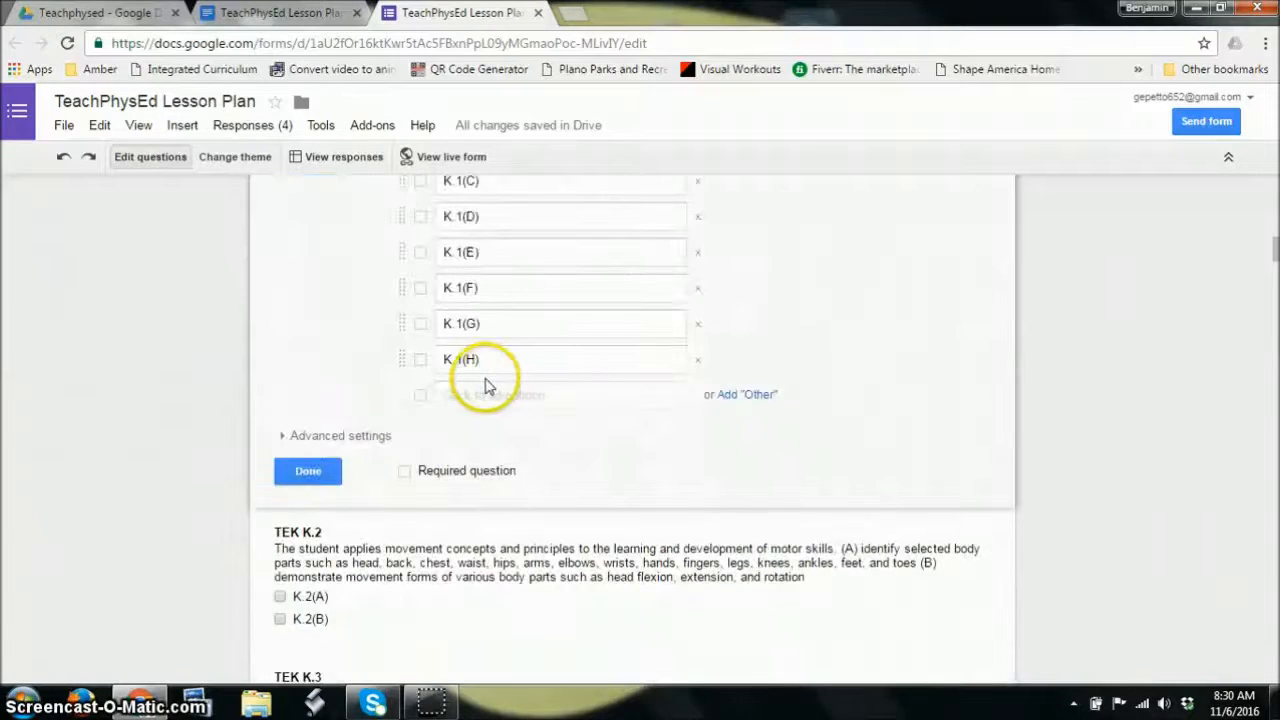
pyautogui.scroll(5, 486, 383)
pyautogui.scroll(-2, 486, 383)
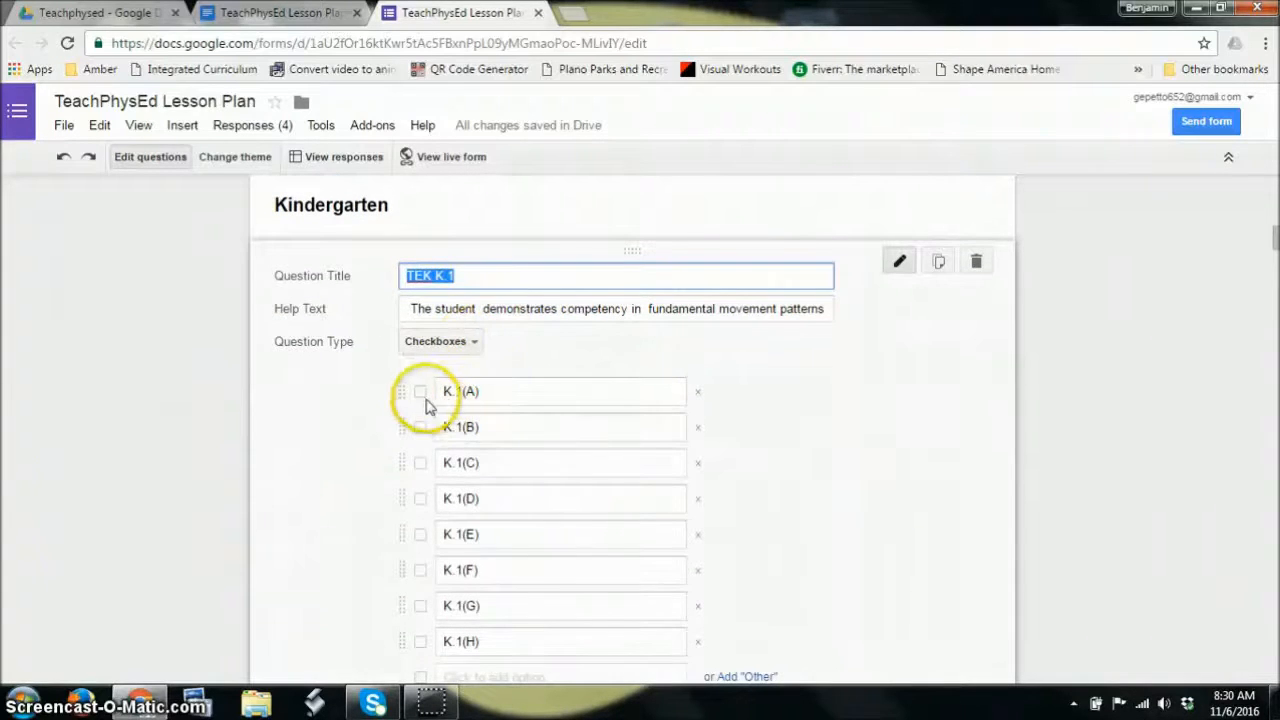
pyautogui.click(537, 309)
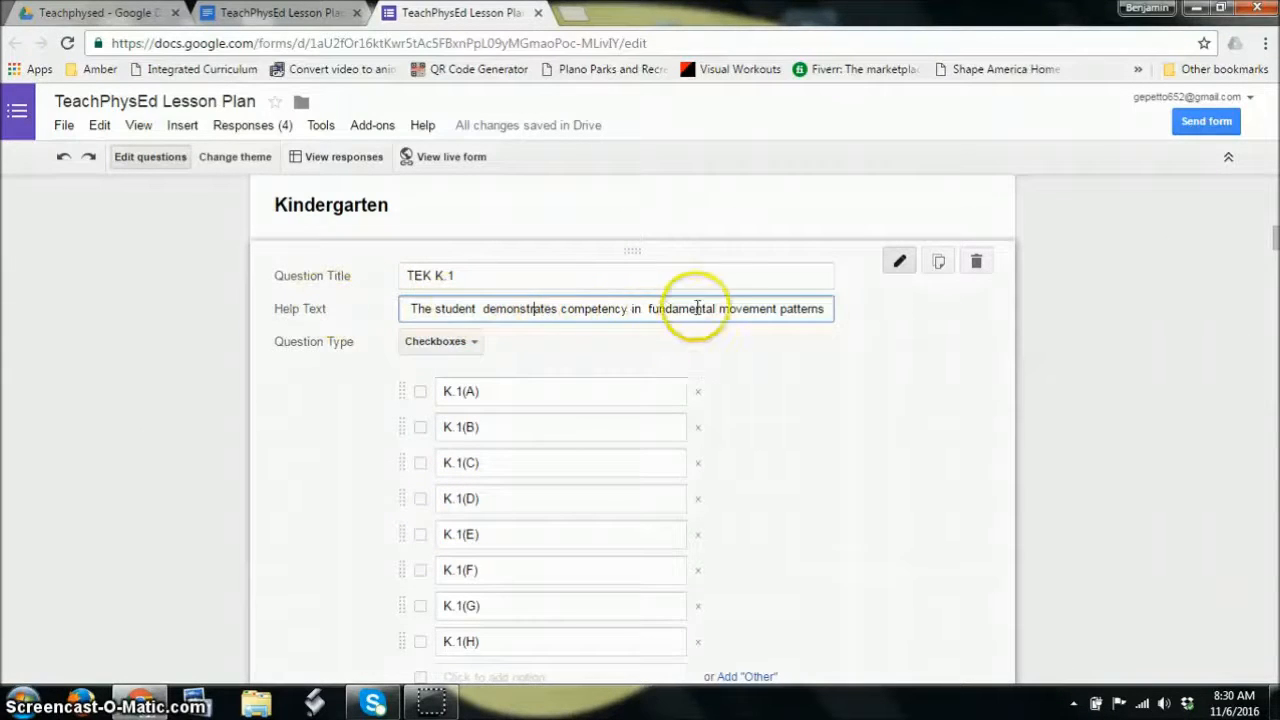
pyautogui.click(824, 309)
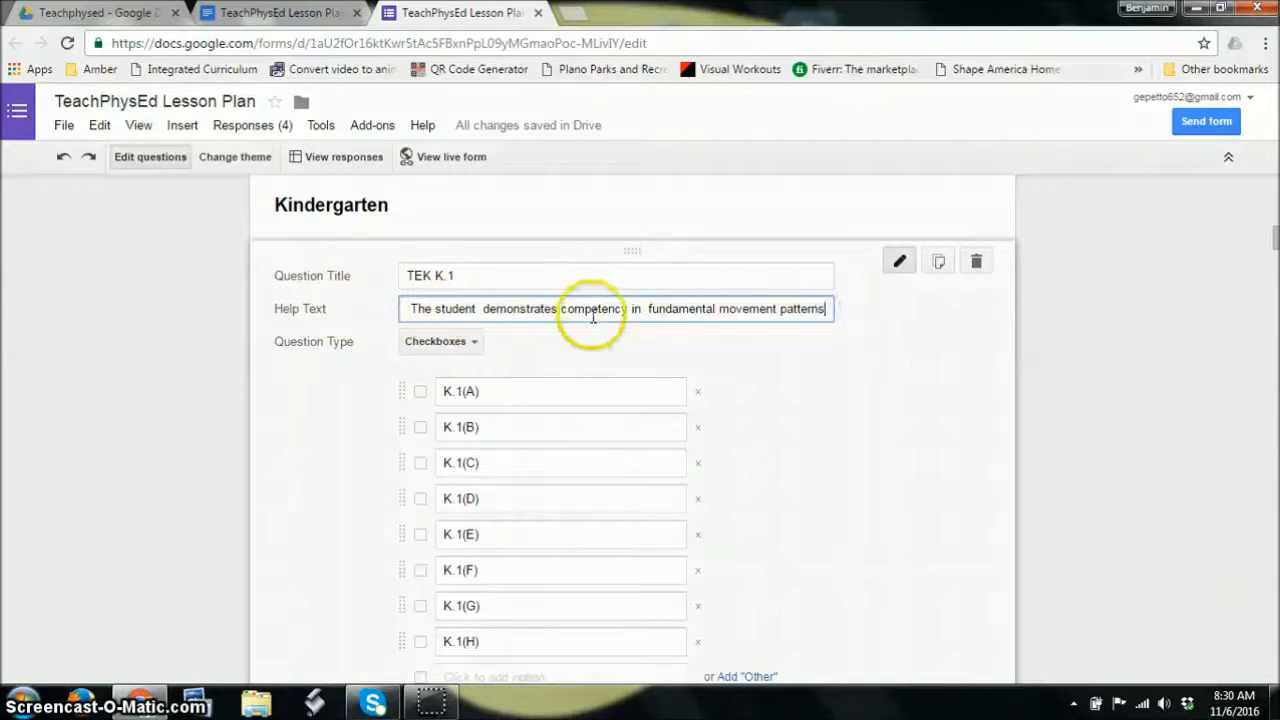
pyautogui.click(157, 300)
pyautogui.scroll(-4, 623, 360)
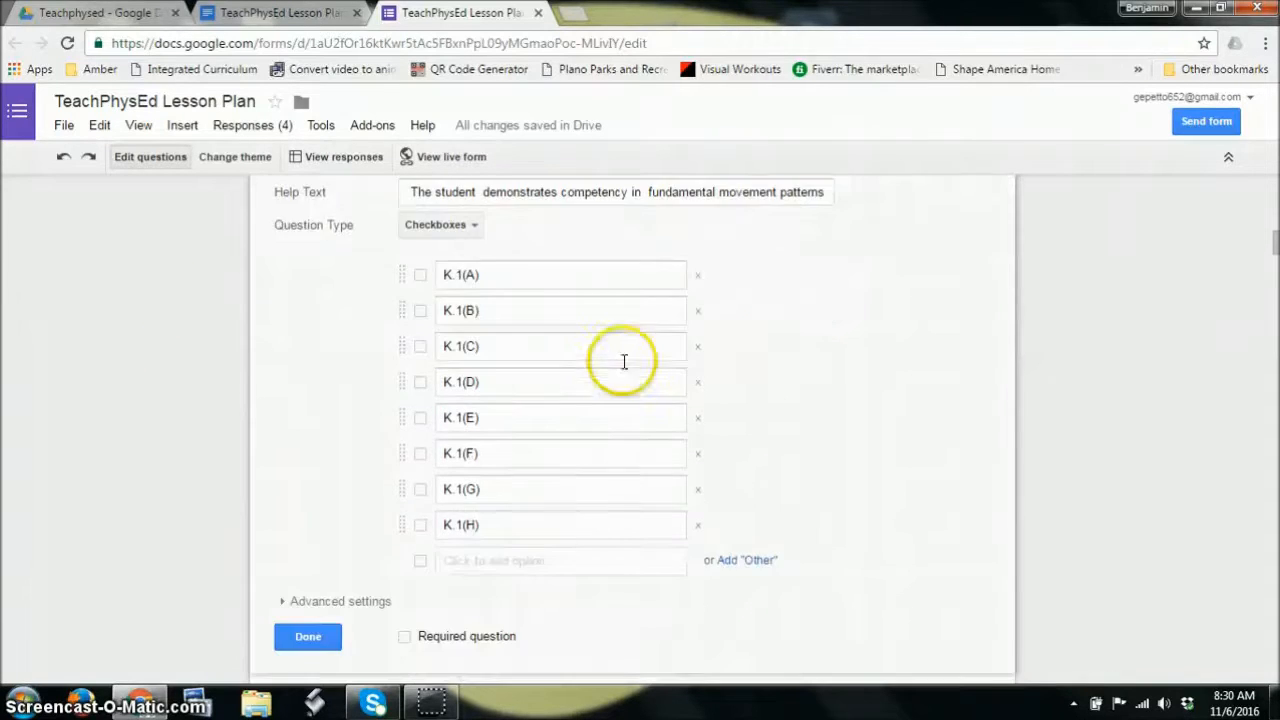
pyautogui.click(306, 374)
pyautogui.scroll(2, 409, 372)
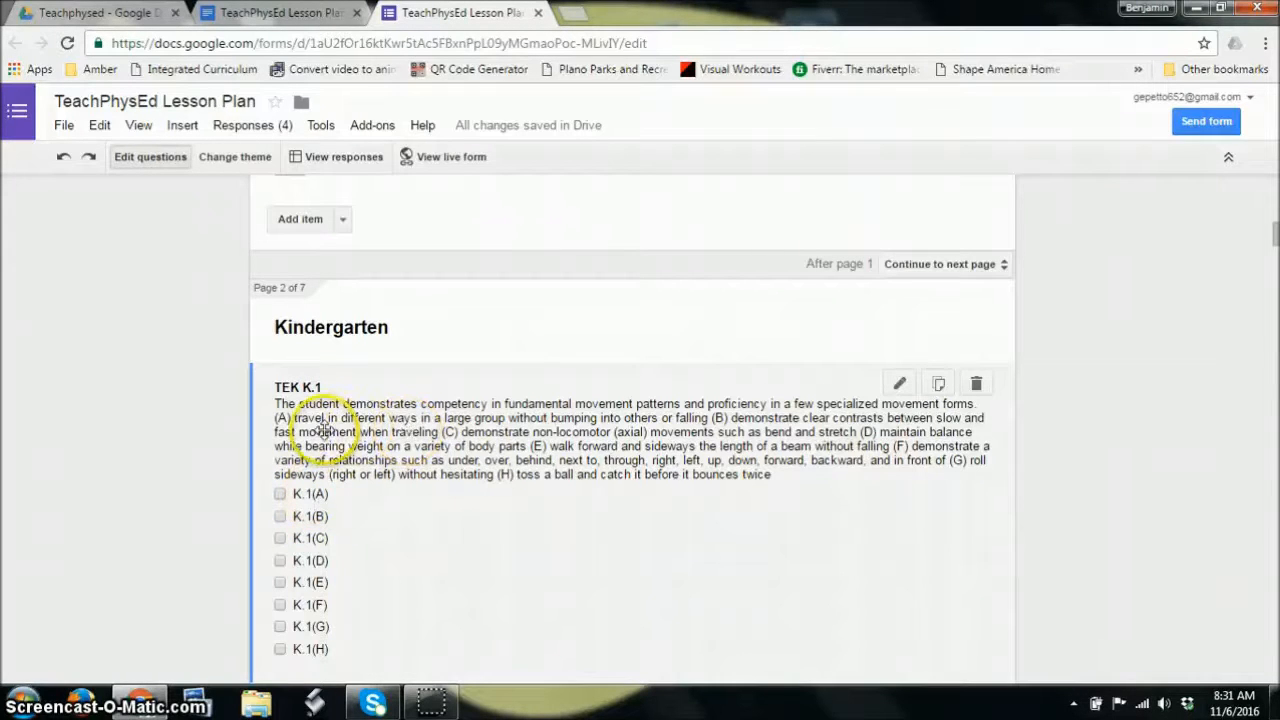
# Reopen TEK K.1 and look through the remaining Kindergarten TEK questions before returning to the form's first page.
pyautogui.click(306, 494)
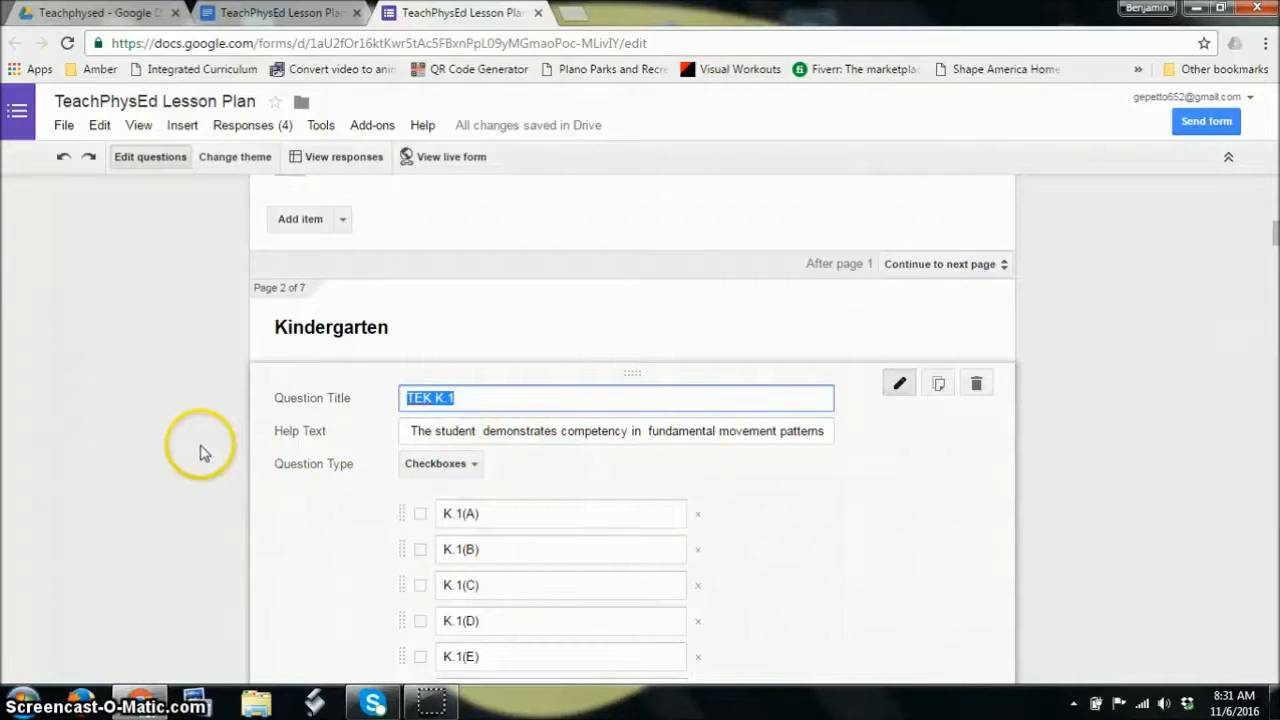
pyautogui.scroll(-1, 200, 452)
pyautogui.scroll(1, 200, 452)
pyautogui.scroll(-6, 200, 452)
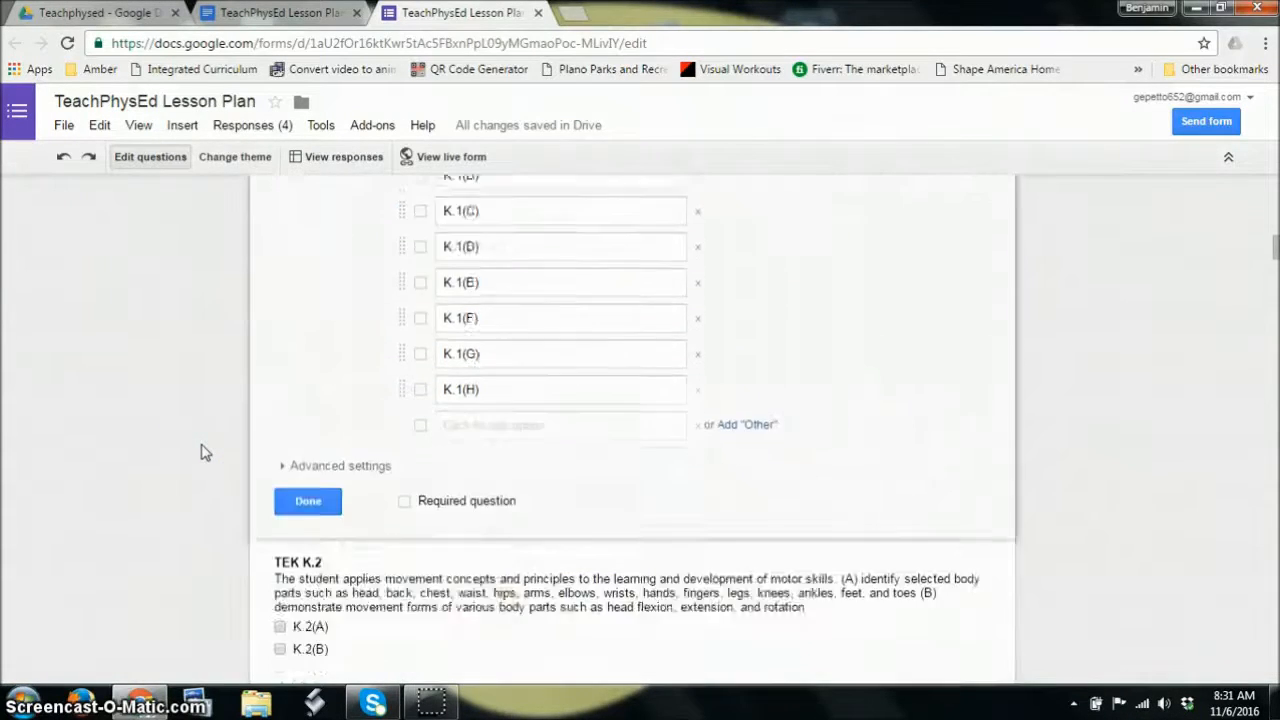
pyautogui.scroll(-5, 200, 452)
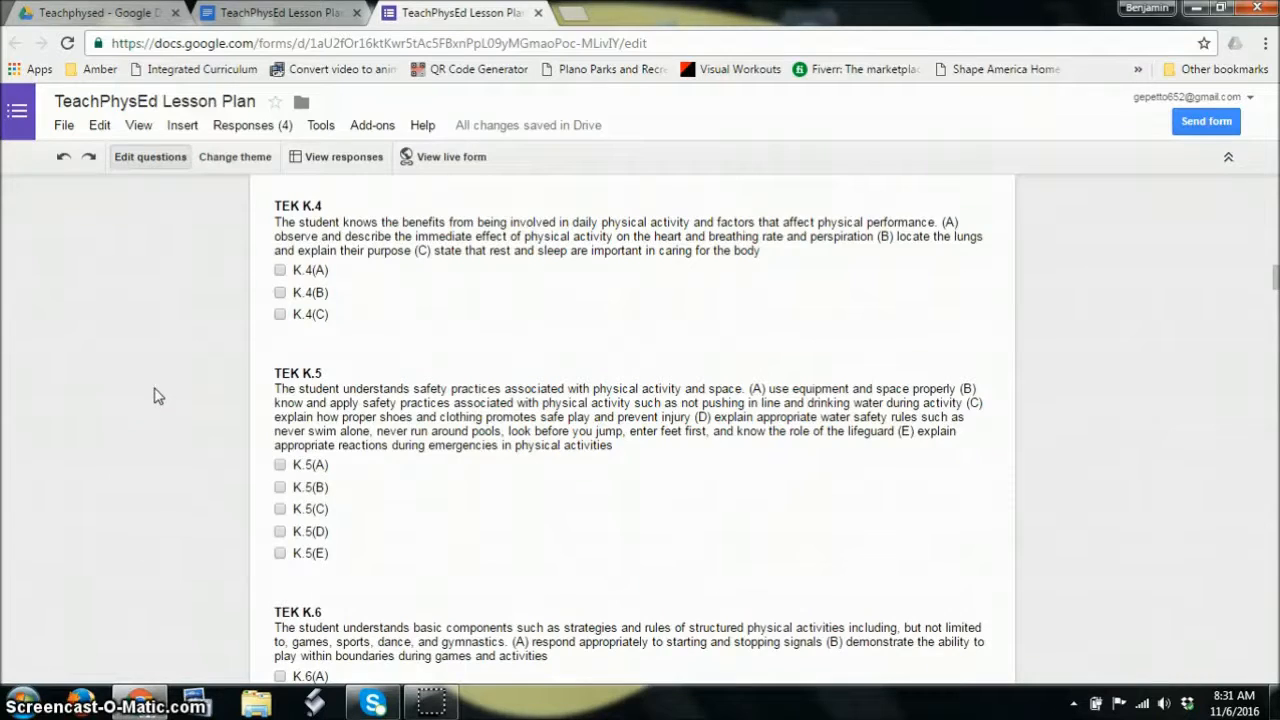
pyautogui.scroll(-5, 155, 396)
pyautogui.scroll(15, 155, 396)
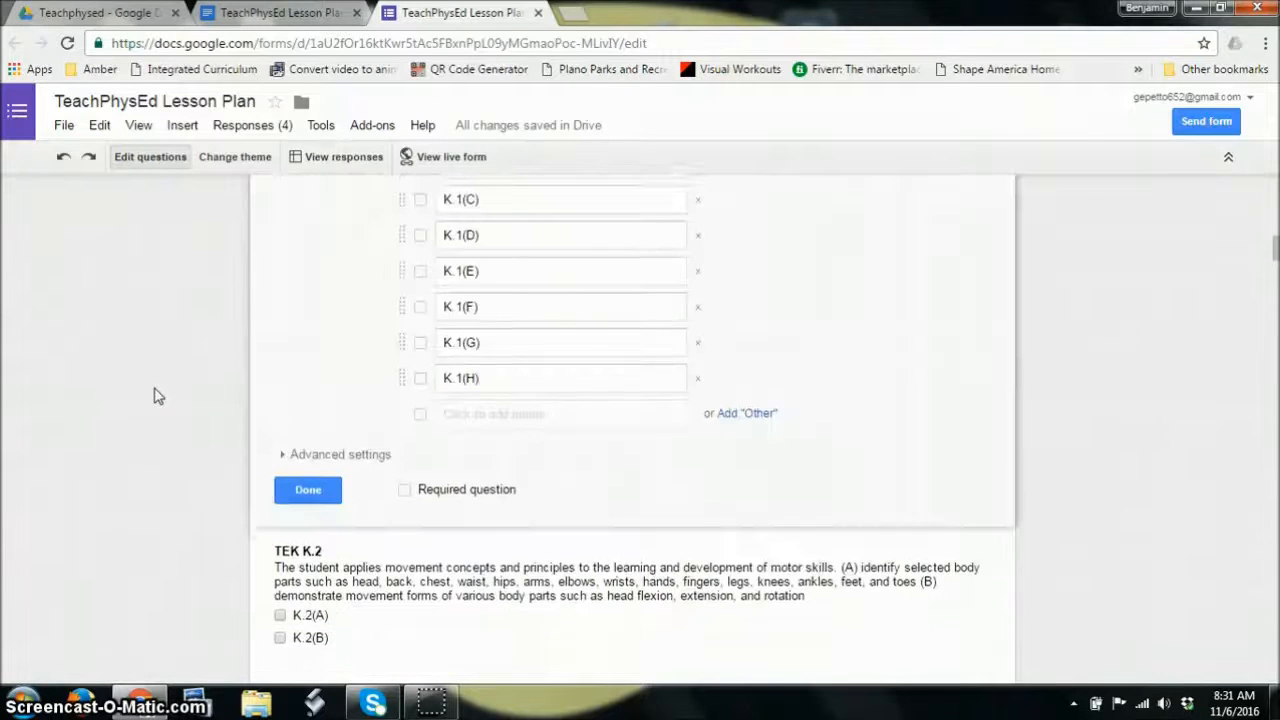
pyautogui.scroll(12, 155, 396)
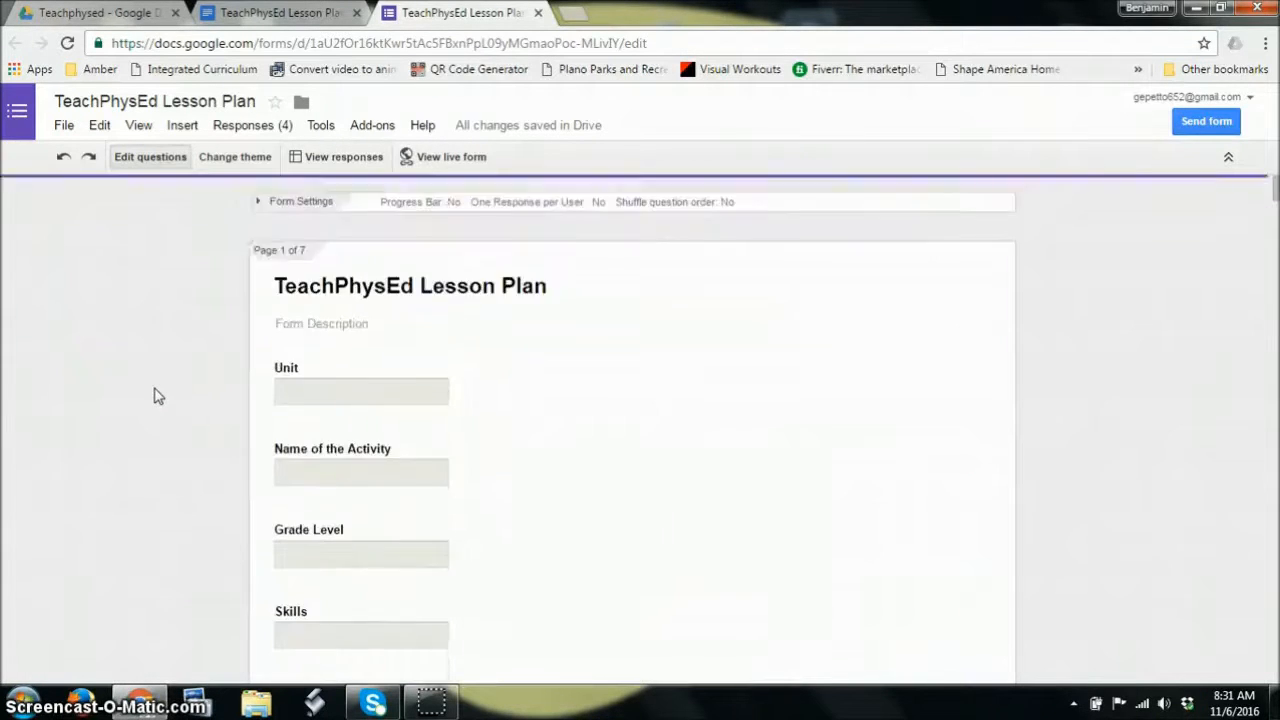
# Open the live form and enter For You as the Name of the Activity.
pyautogui.click(423, 163)
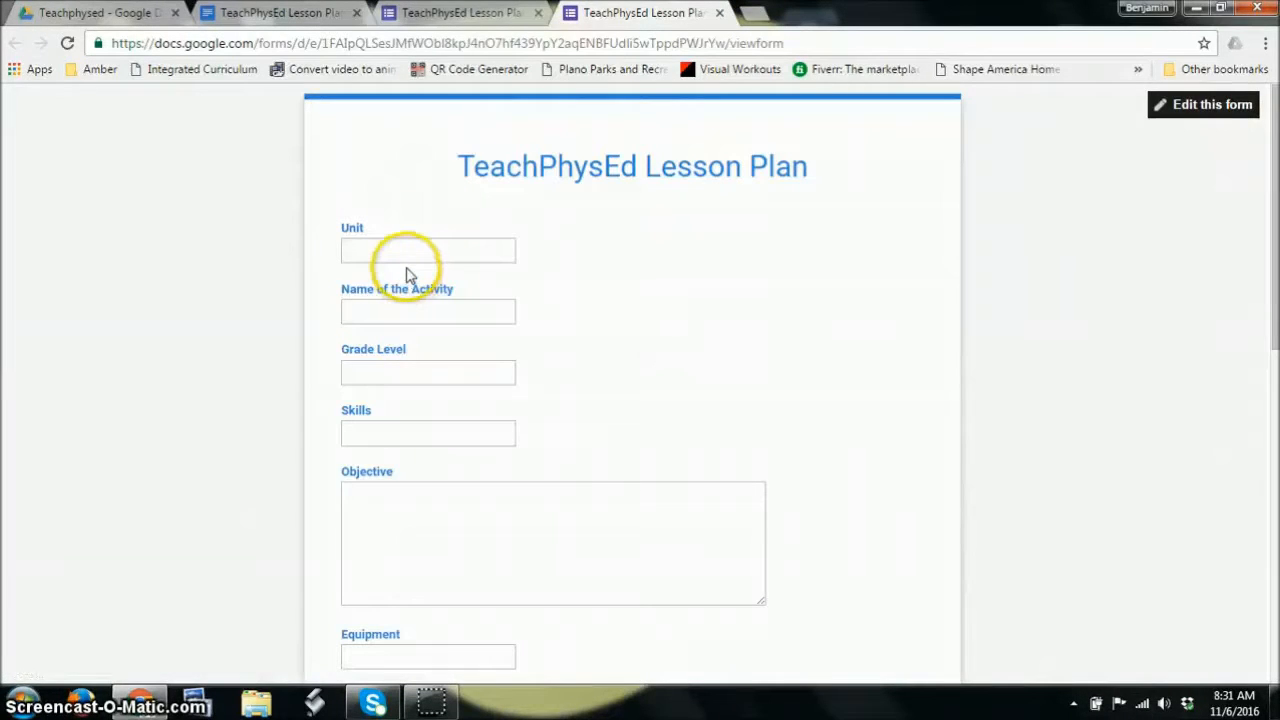
pyautogui.click(402, 251)
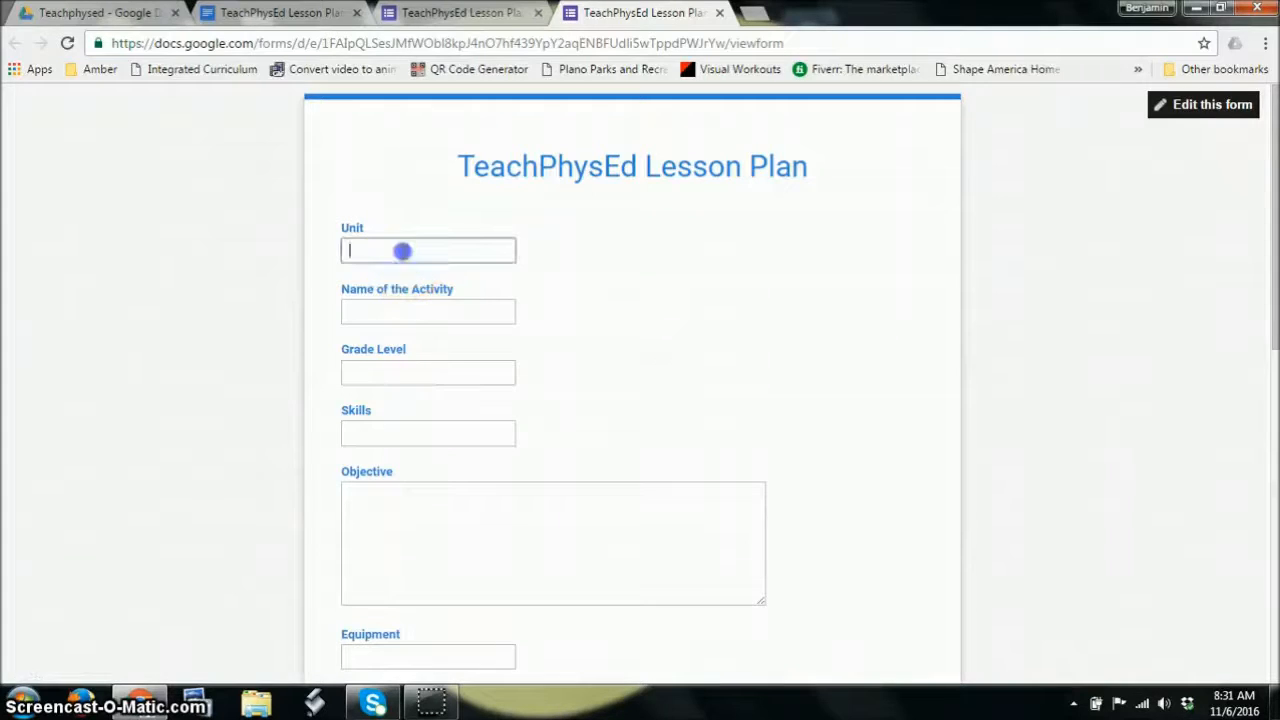
pyautogui.click(418, 309)
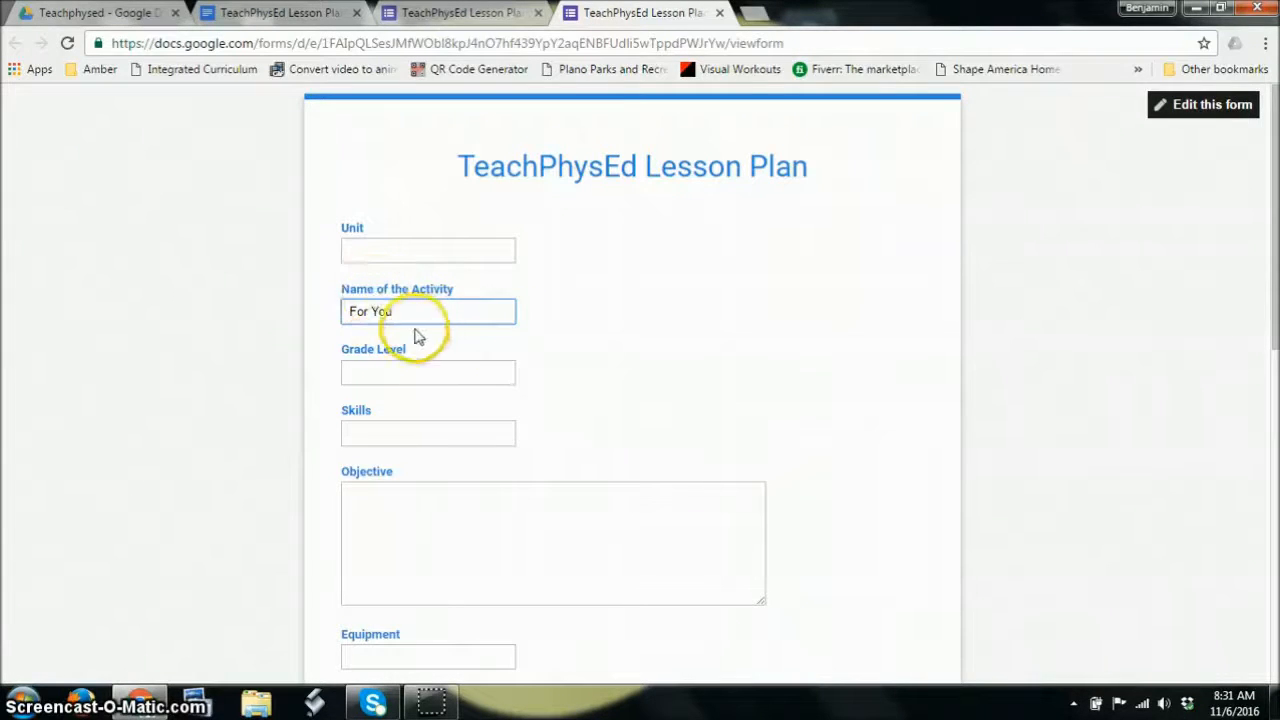
pyautogui.click(249, 394)
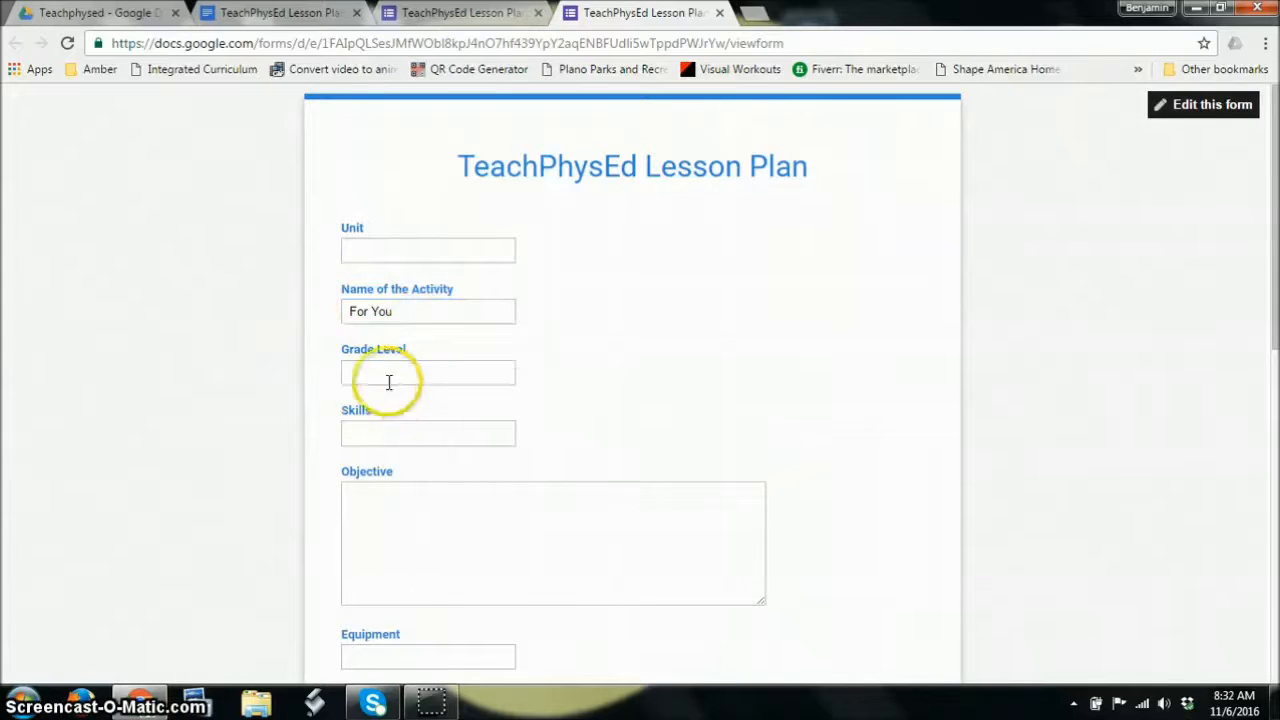
# Choose grade 3 for the TEKS question in the live form and continue to the 3rd-grade page.
pyautogui.scroll(-7, 385, 370)
pyautogui.click(364, 476)
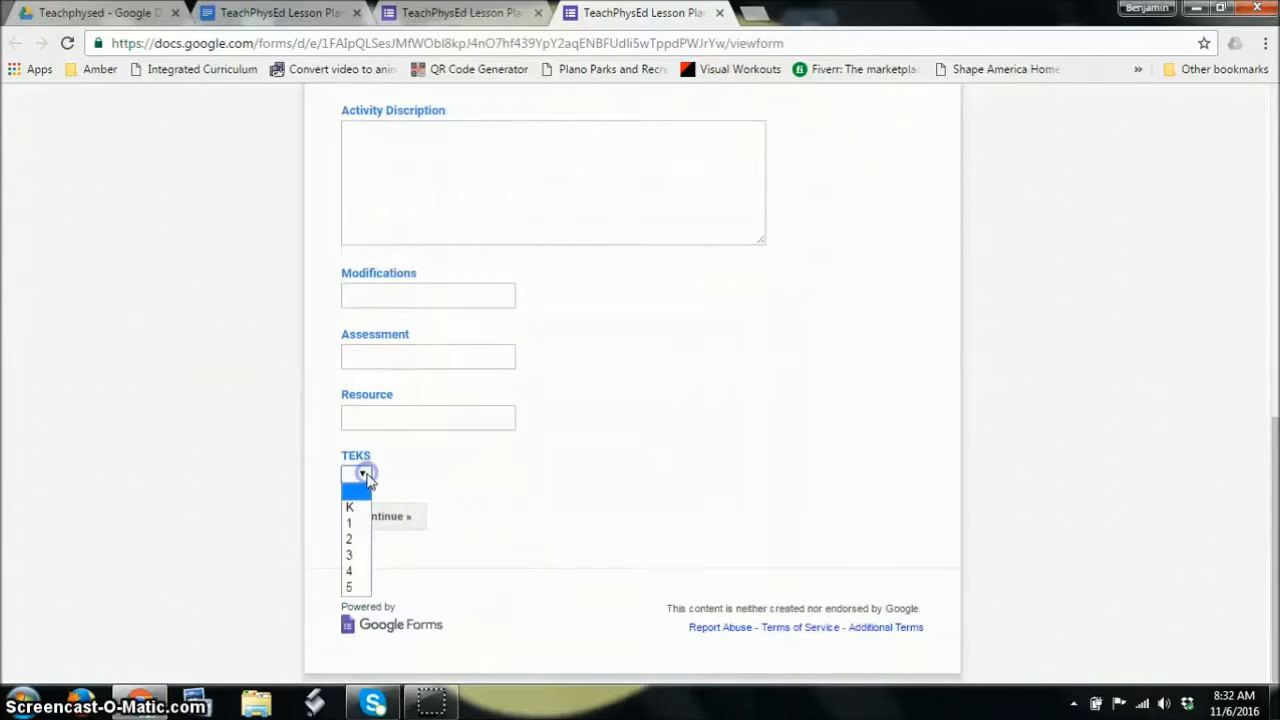
pyautogui.click(346, 556)
pyautogui.click(388, 526)
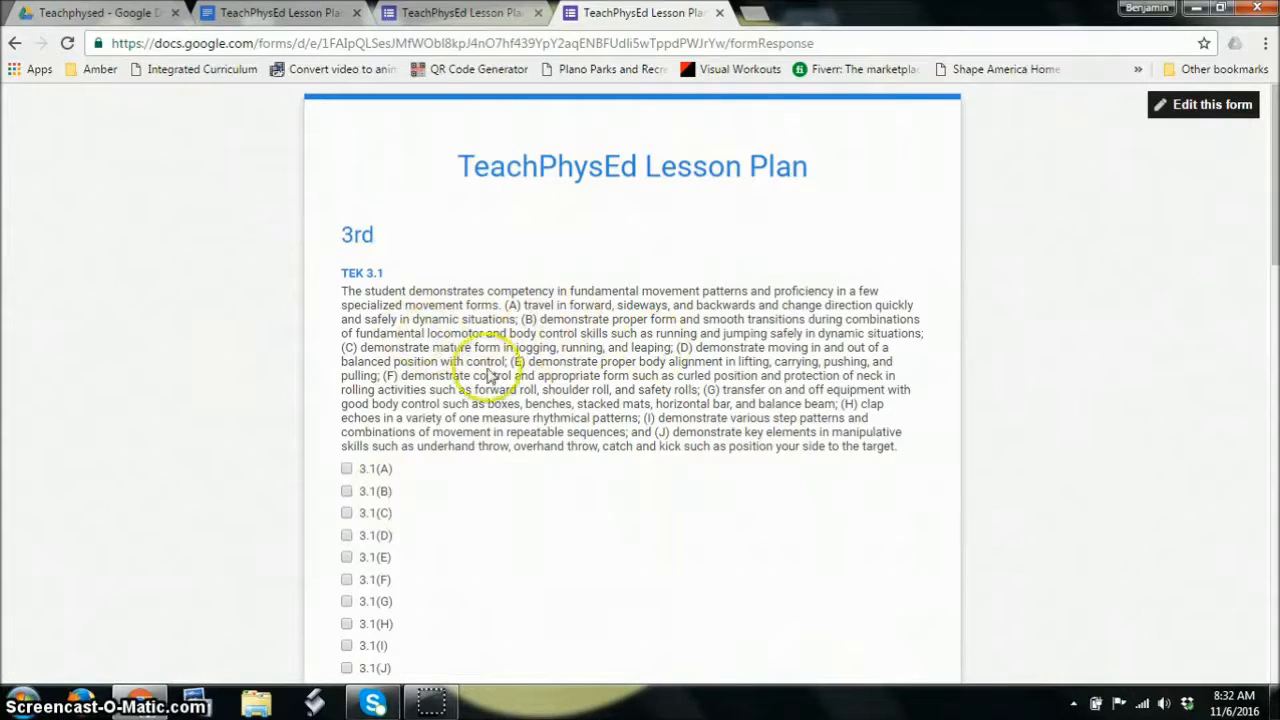
# Tick standard 3.1(E) and one more standard further down the 3rd-grade page.
pyautogui.click(348, 560)
pyautogui.scroll(-4, 623, 486)
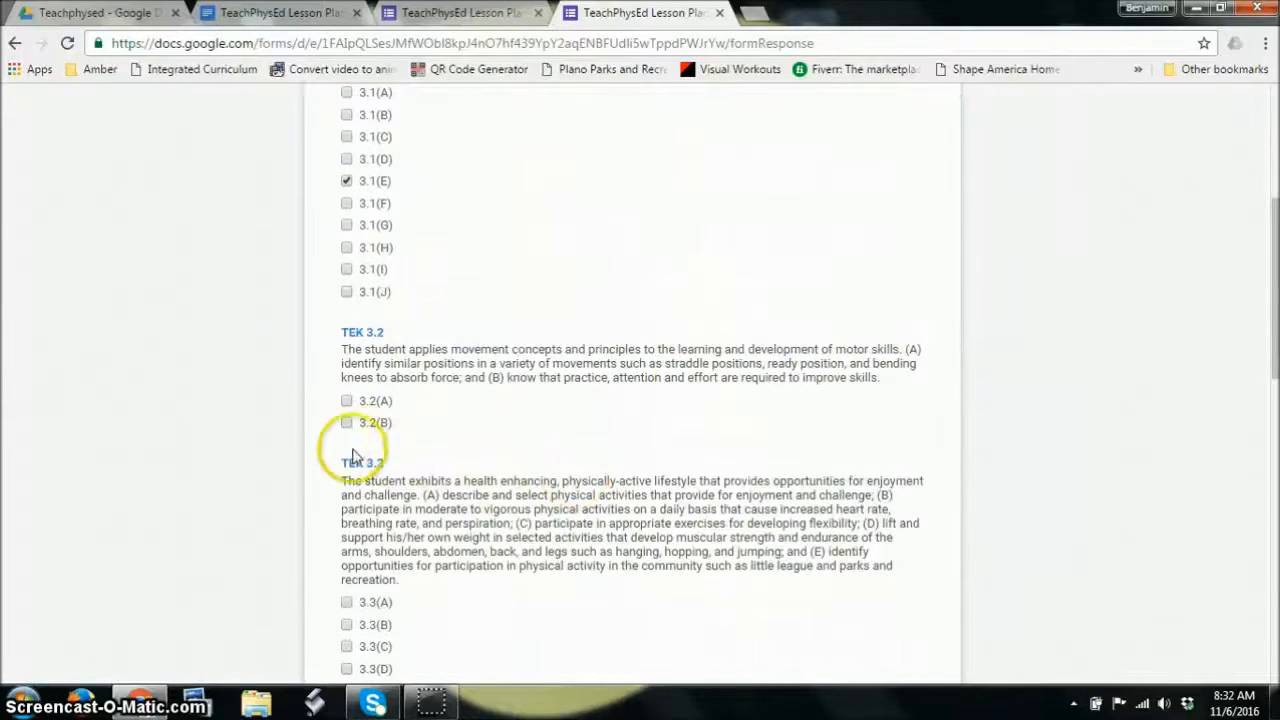
pyautogui.scroll(-5, 350, 560)
pyautogui.click(347, 562)
pyautogui.scroll(-5, 571, 514)
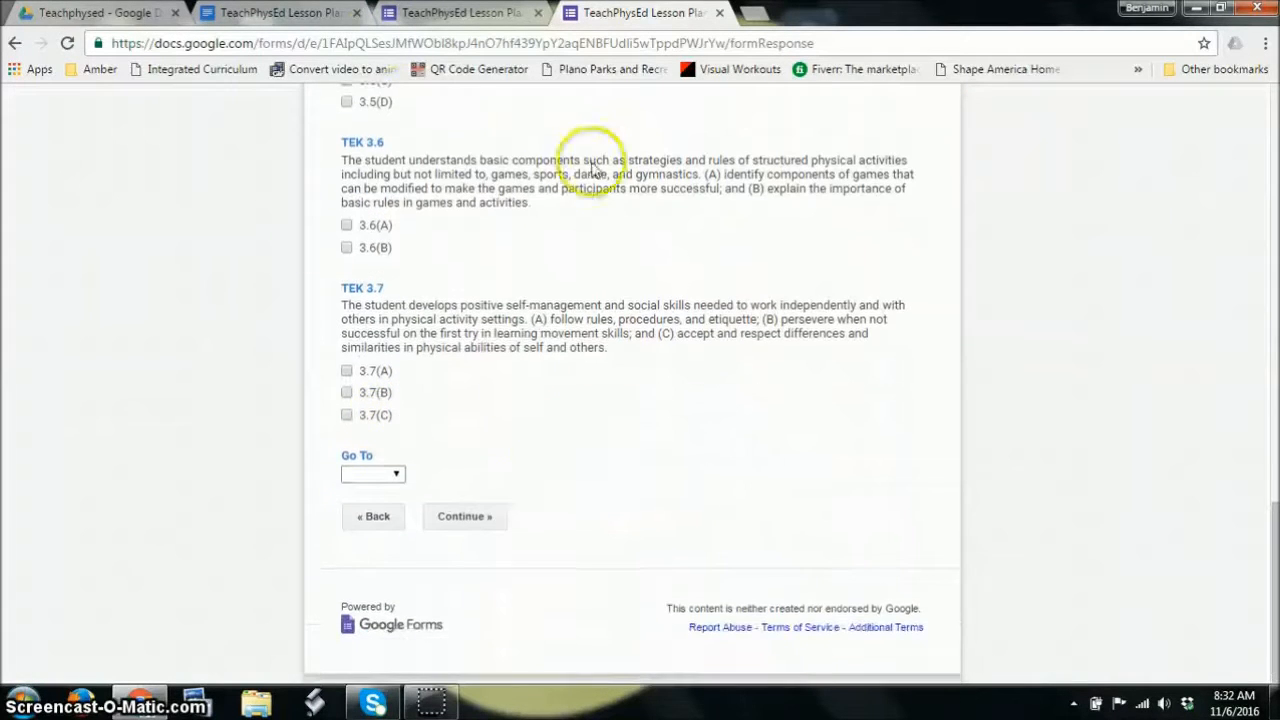
# Set Go To to Summit, continue to the final page and submit the form response.
pyautogui.click(372, 476)
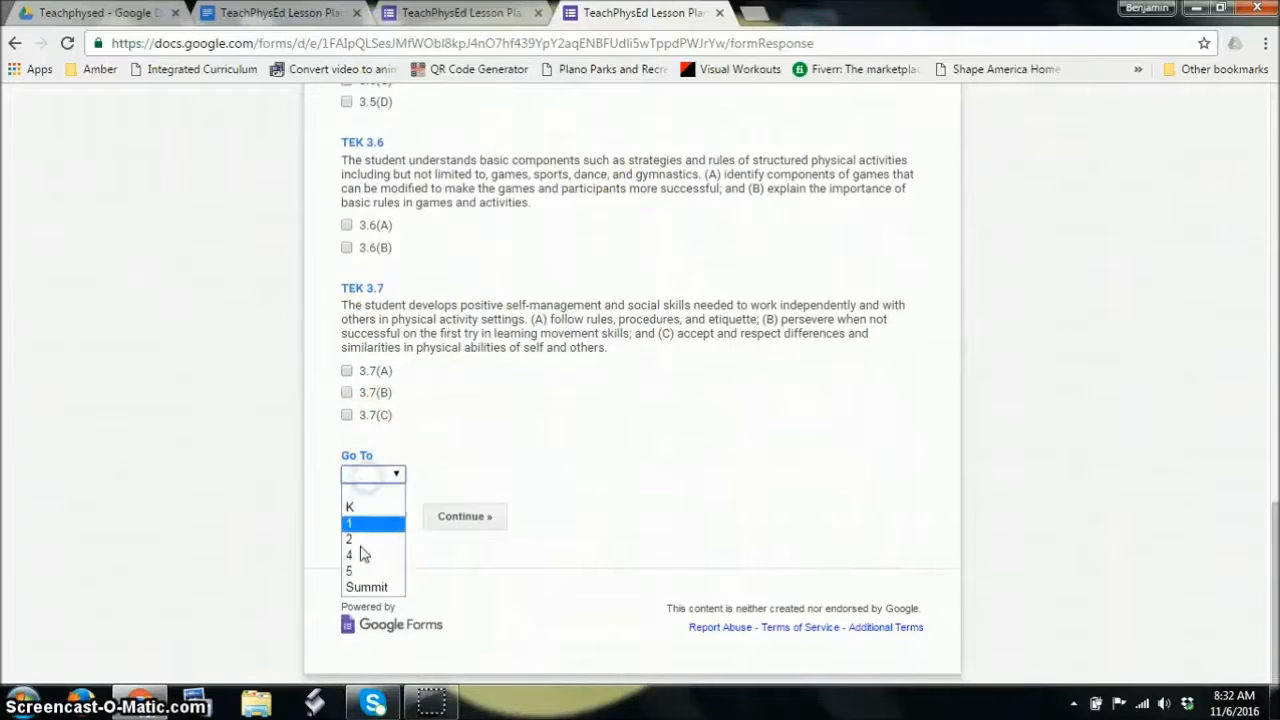
pyautogui.click(370, 590)
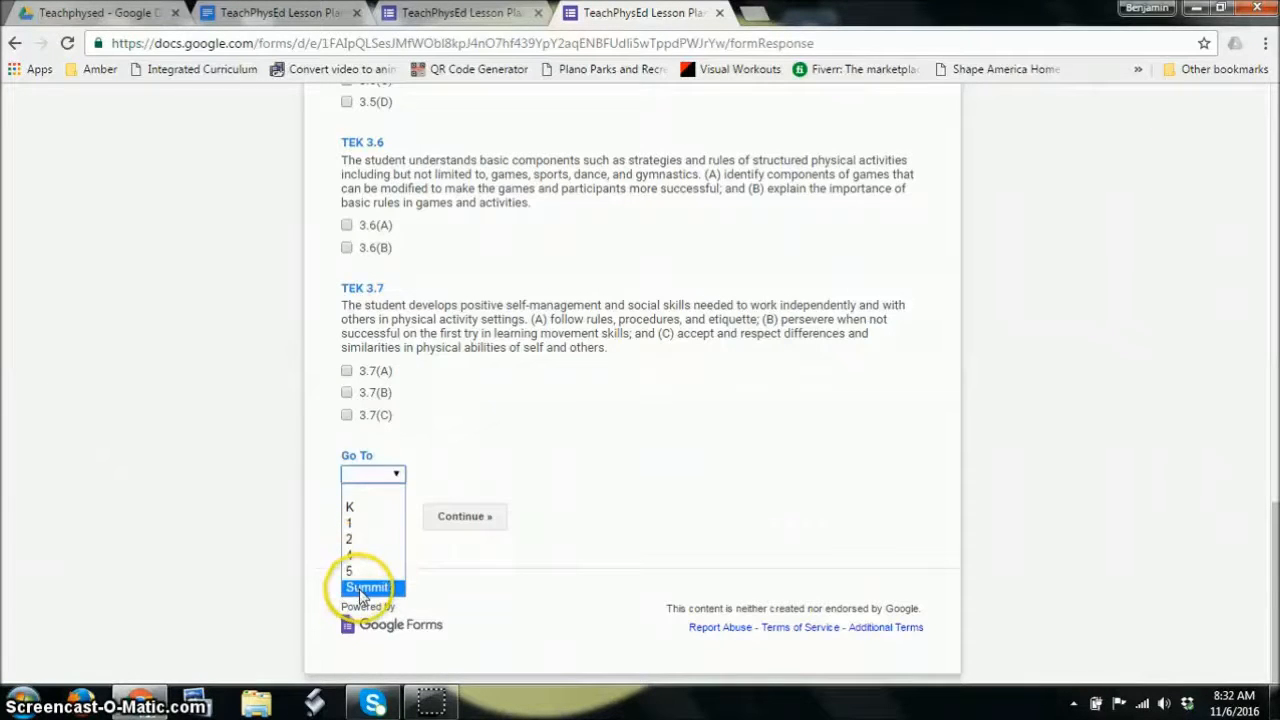
pyautogui.click(362, 588)
pyautogui.click(460, 516)
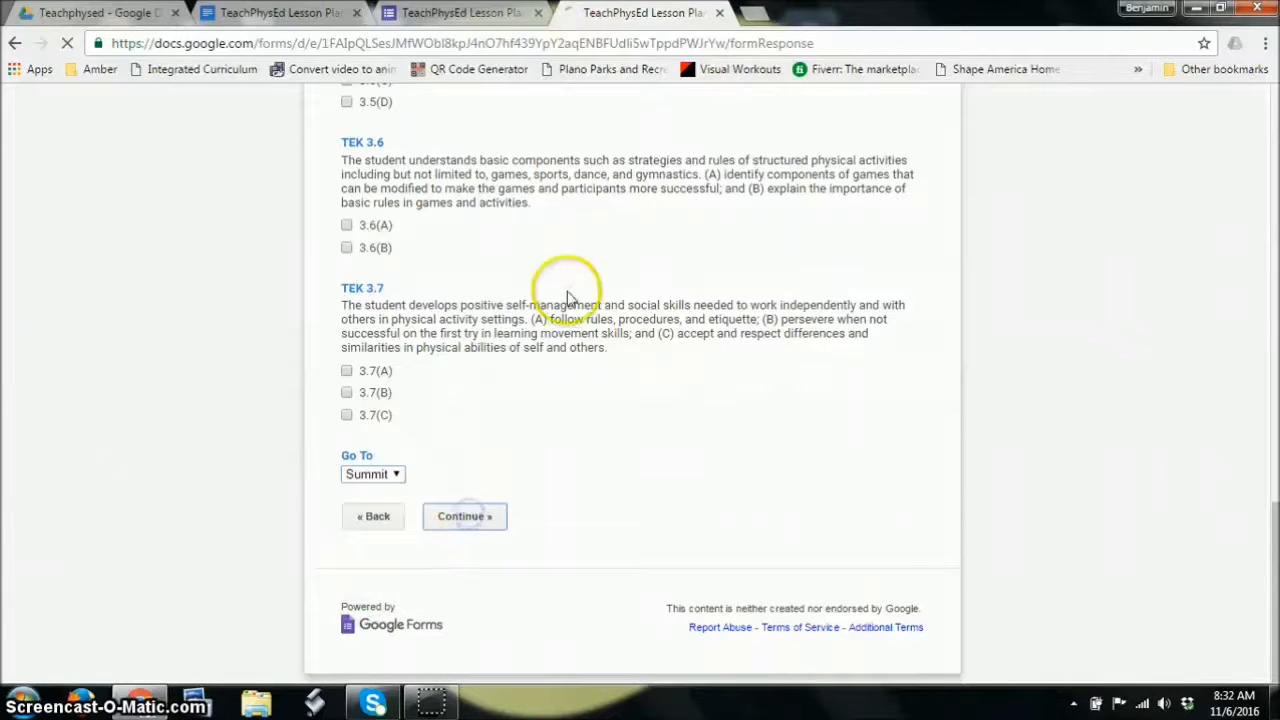
pyautogui.click(468, 269)
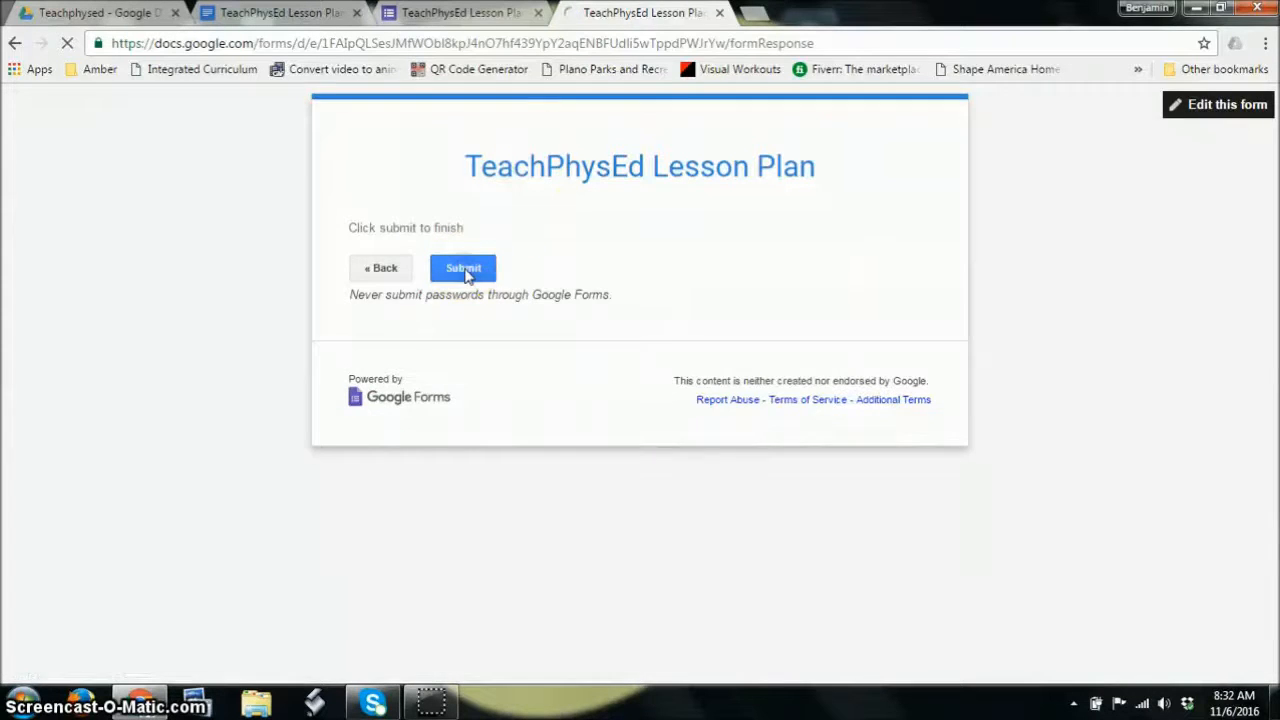
pyautogui.click(471, 252)
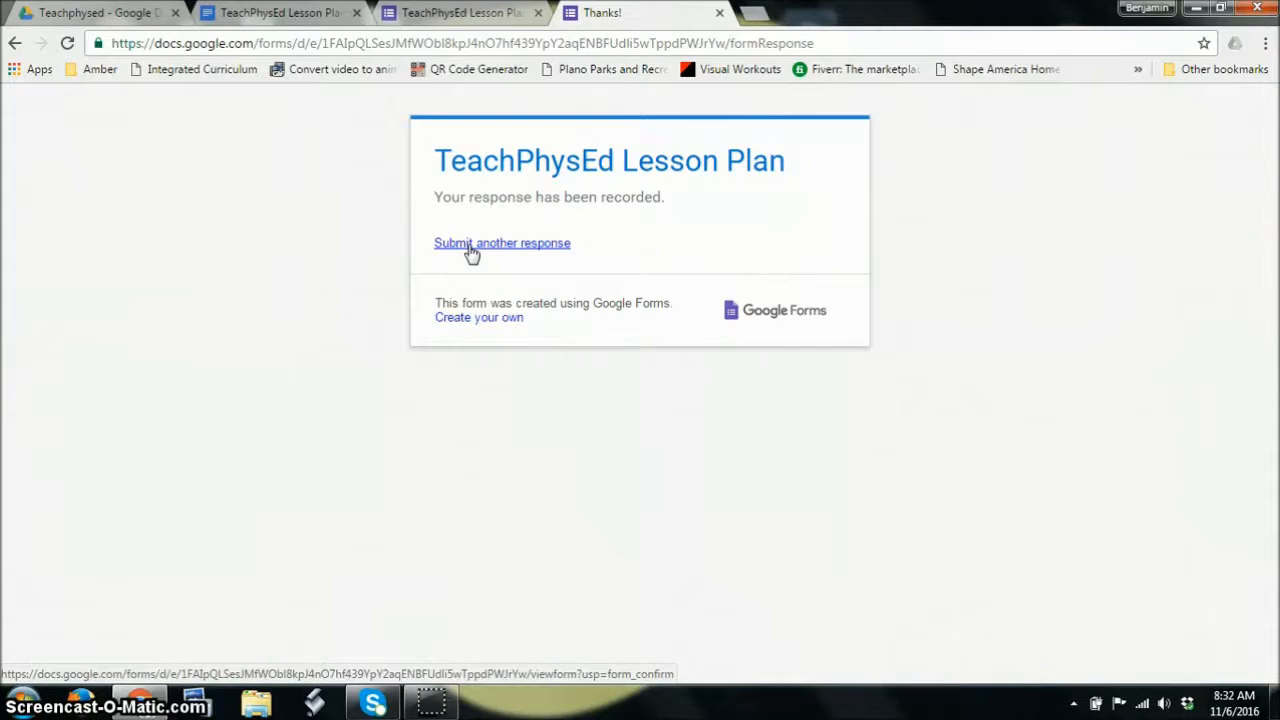
# Close the live form, open the form's responses spreadsheet and compare it with the lesson plan document's placeholder tags.
pyautogui.click(720, 14)
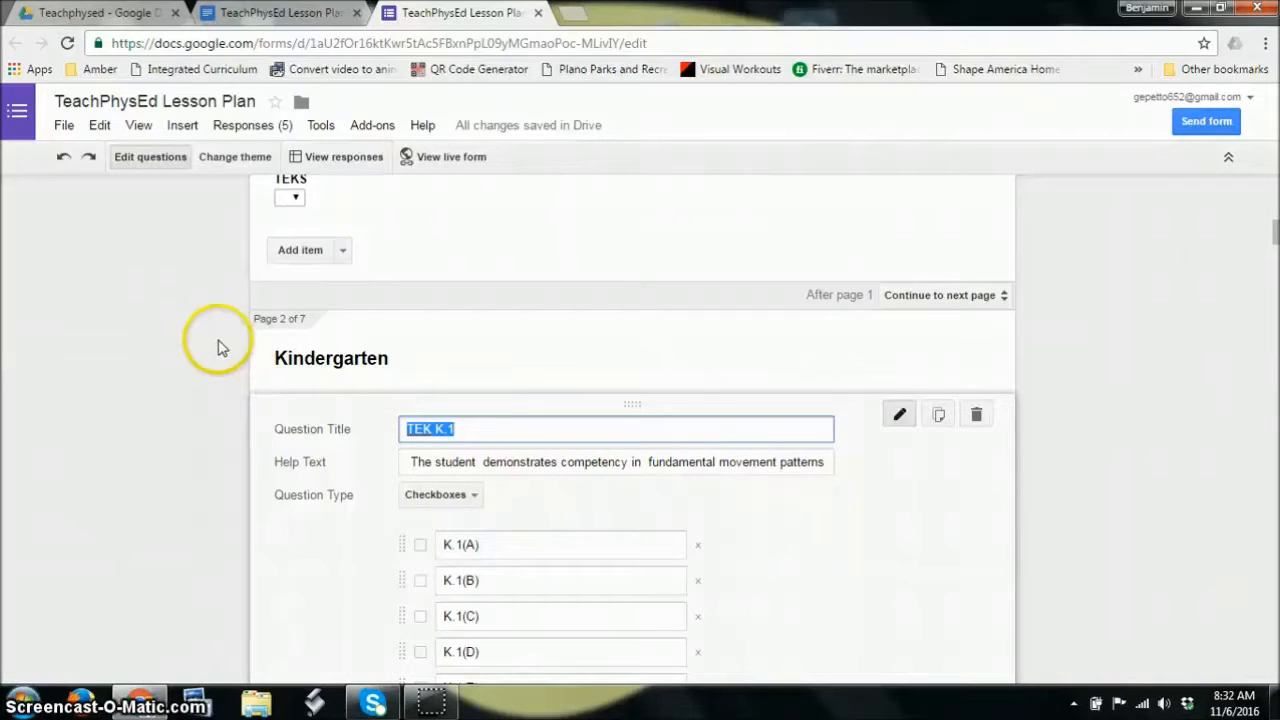
pyautogui.click(330, 160)
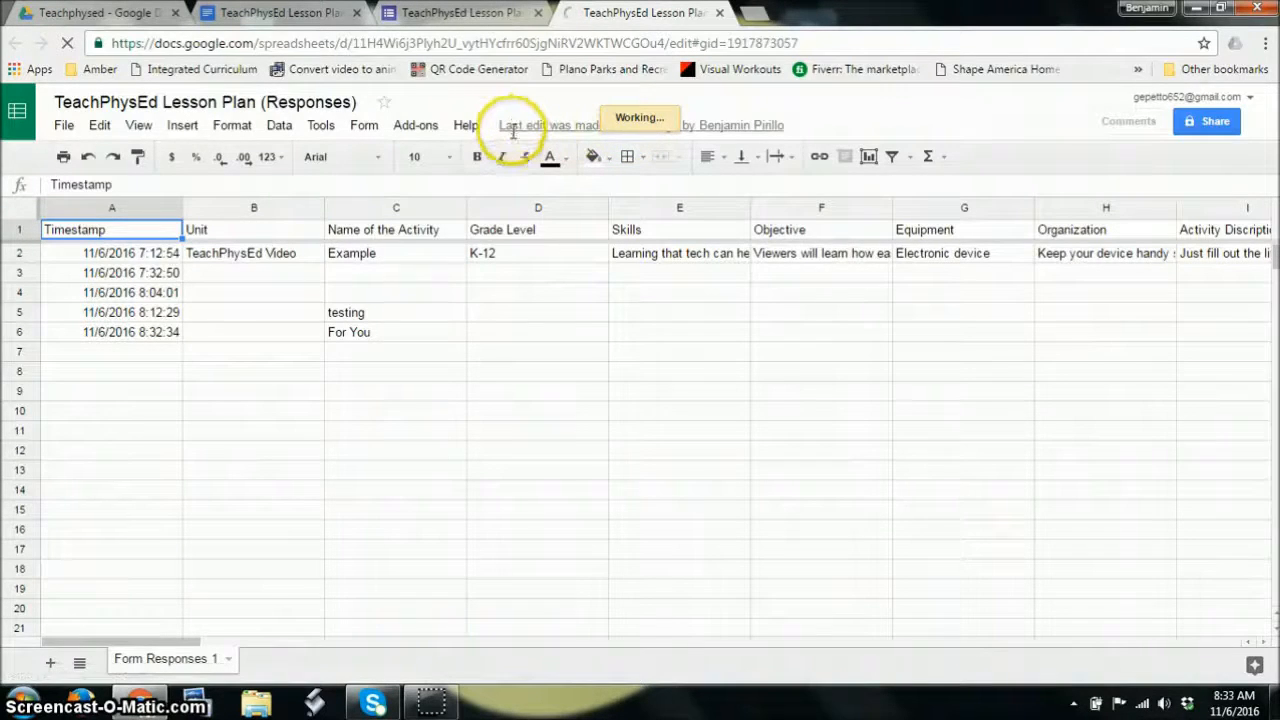
pyautogui.click(286, 14)
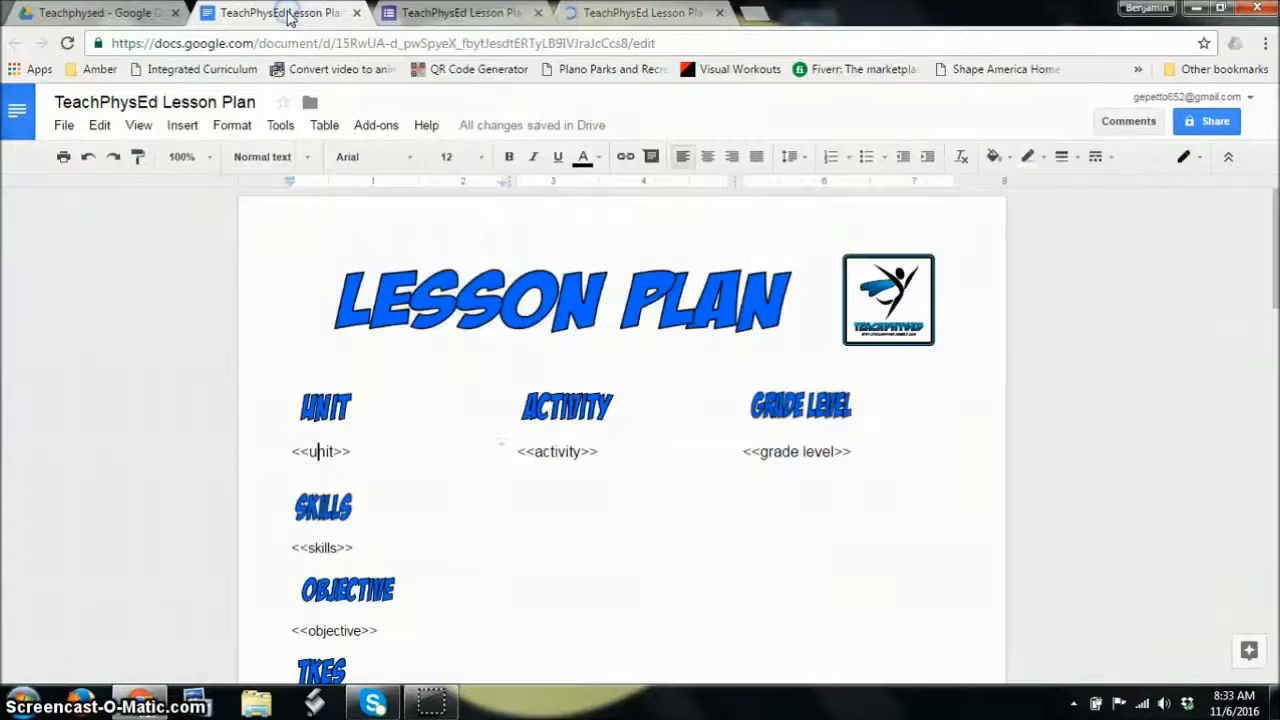
pyautogui.click(640, 13)
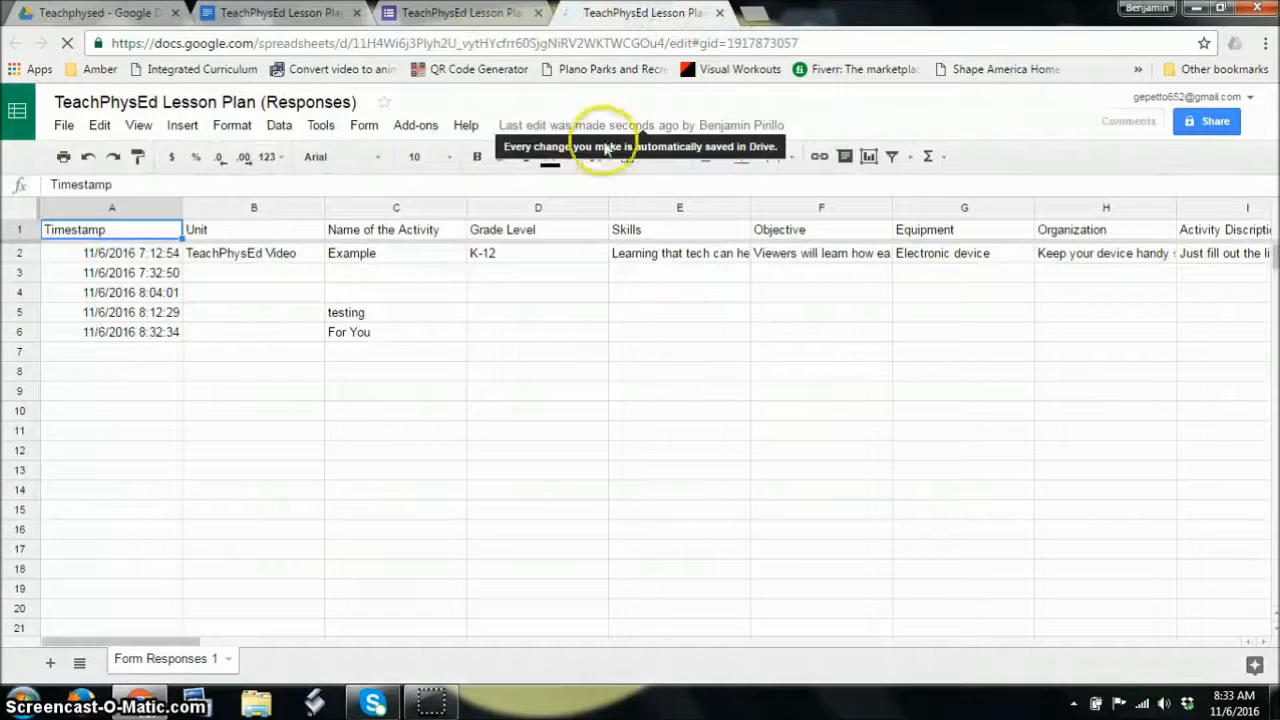
# Open the autoCrat add-on from the responses spreadsheet.
pyautogui.click(418, 127)
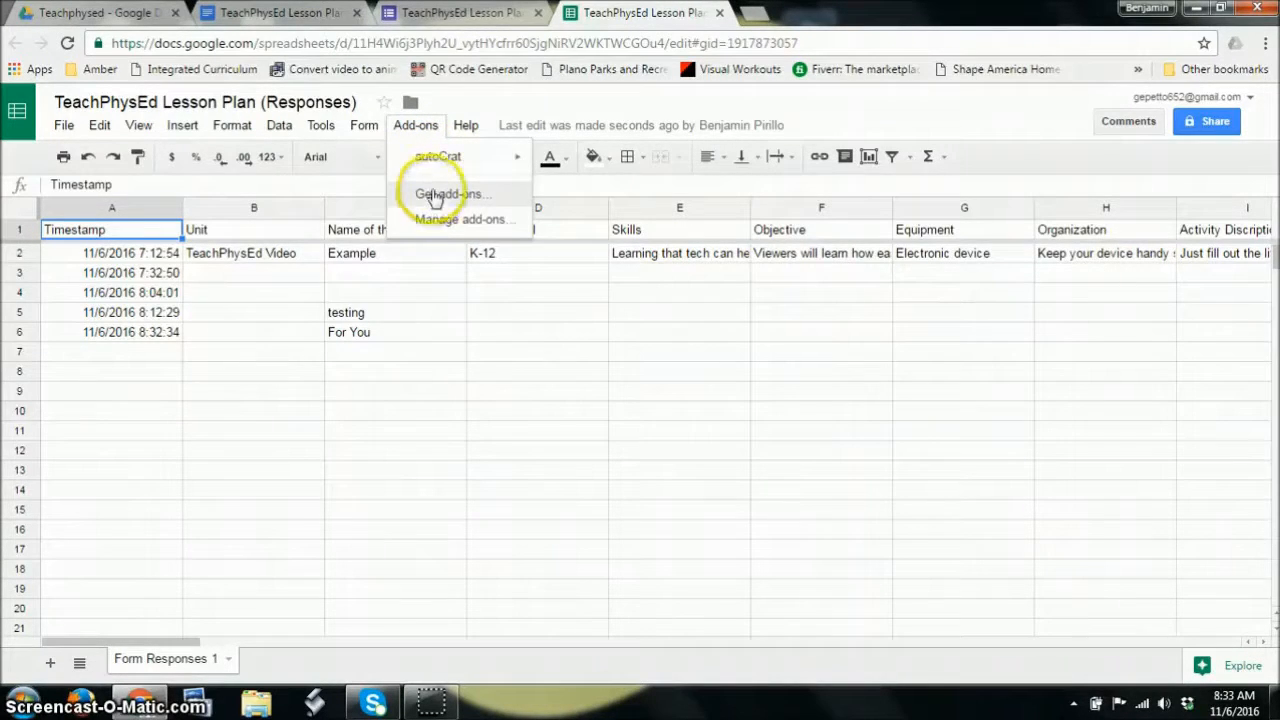
pyautogui.click(440, 160)
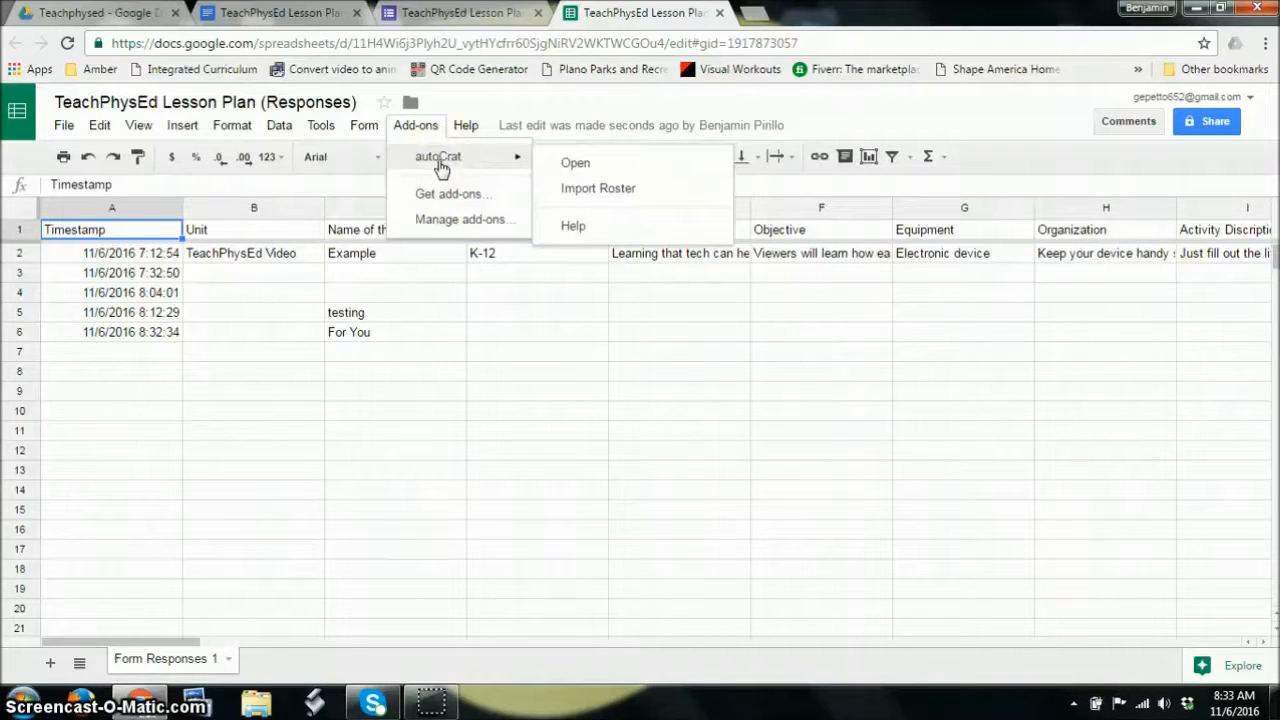
pyautogui.click(600, 167)
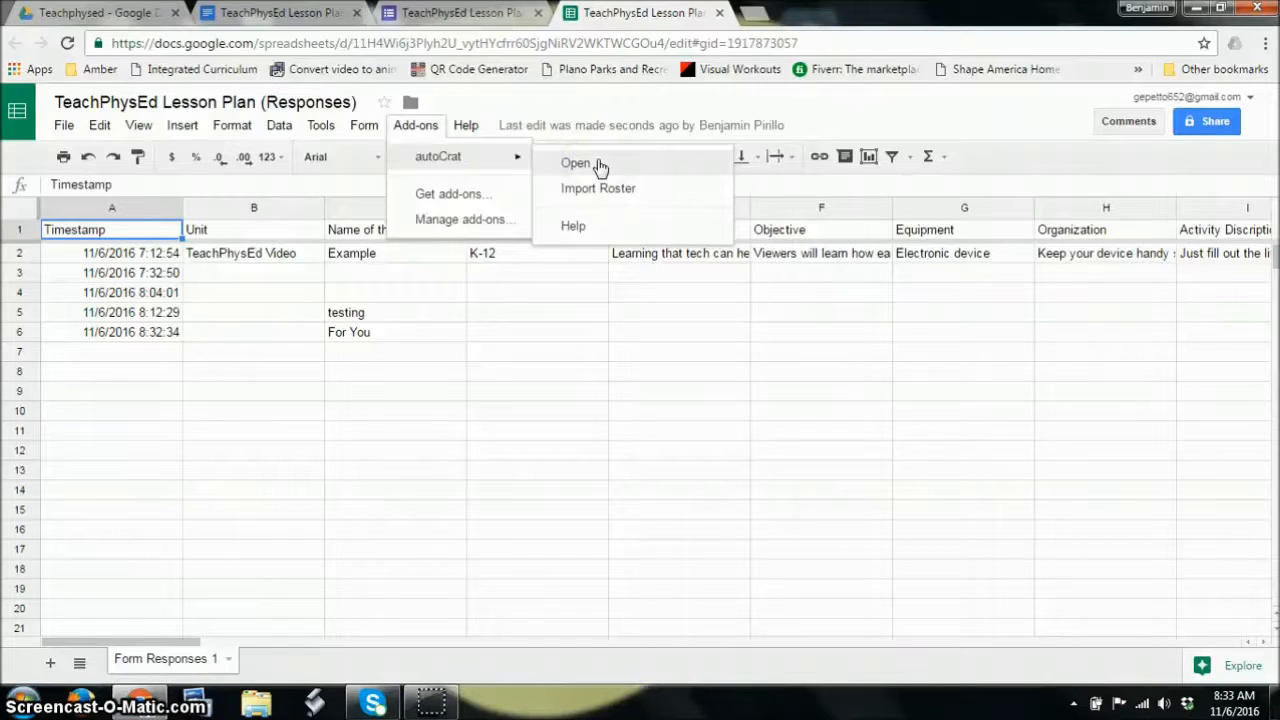
# Launch autoCrat and open the existing TeachPhysEd Lessons merge job for editing.
pyautogui.click(600, 165)
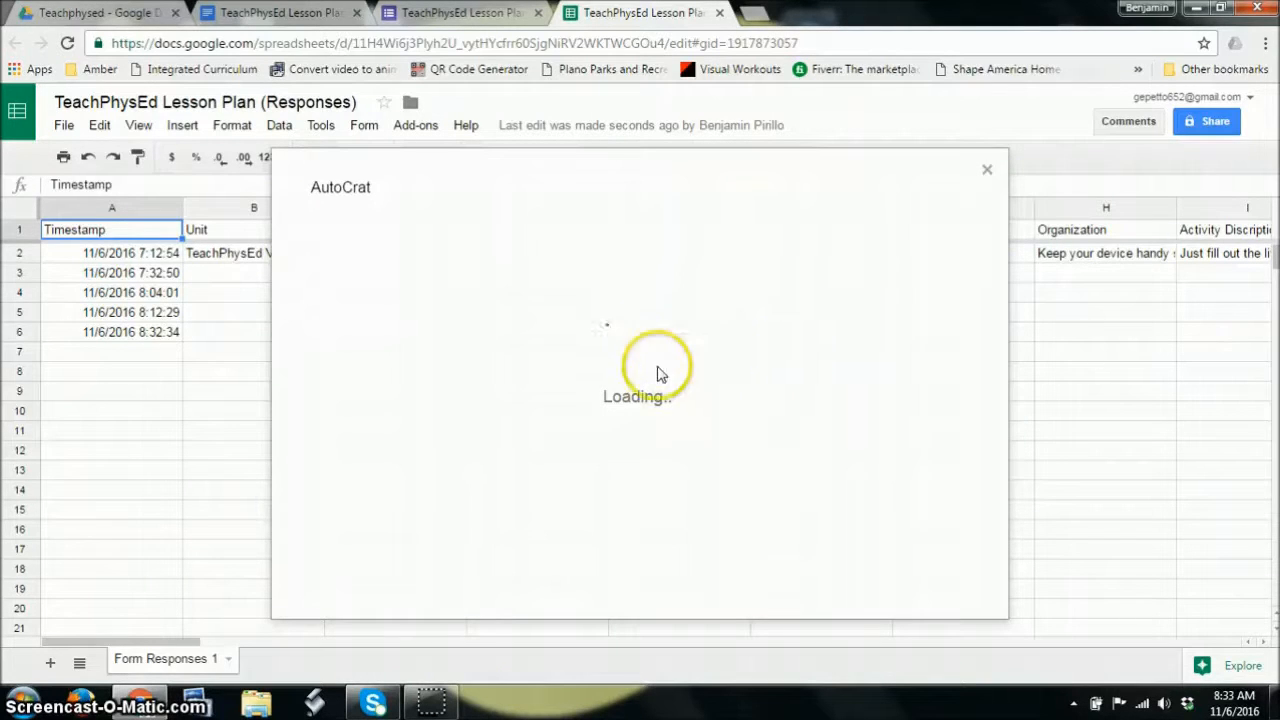
pyautogui.moveTo(502, 335)
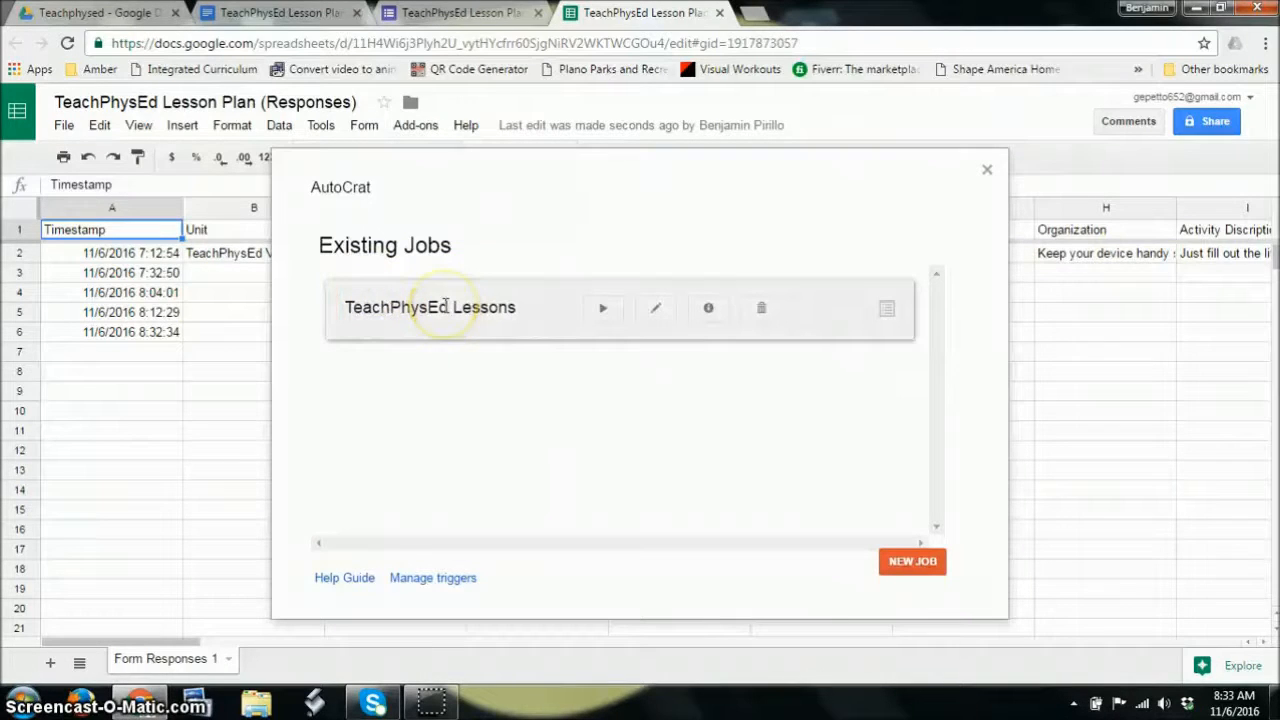
pyautogui.click(655, 312)
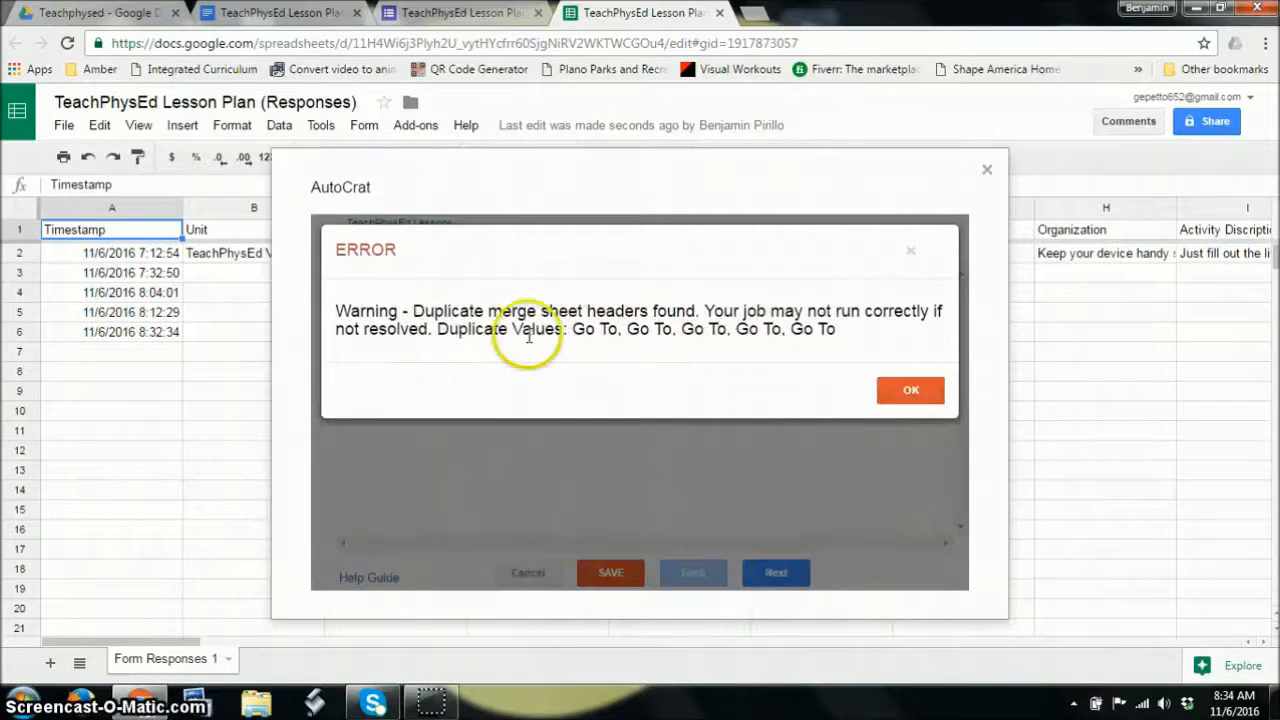
pyautogui.click(905, 396)
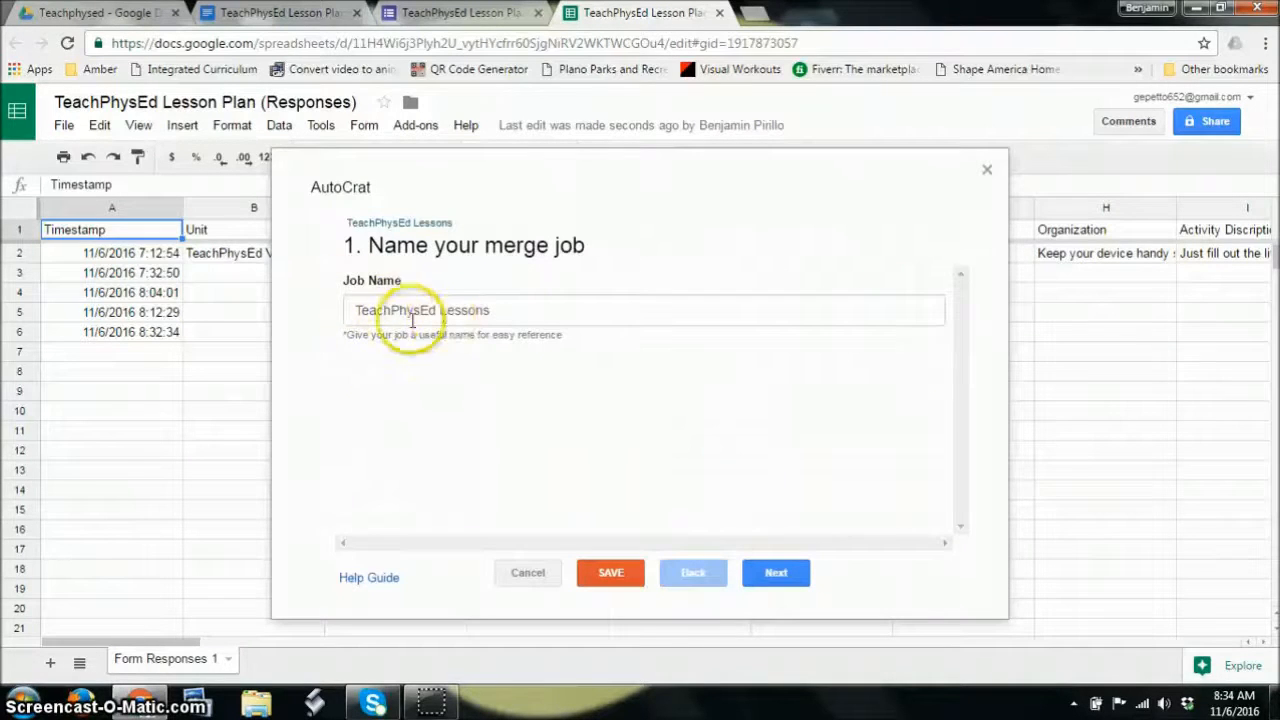
# Keep the job name and the TeachPhysEd Lesson Plan template, and review how the template tags map to the Form Responses 1 columns.
pyautogui.click(775, 574)
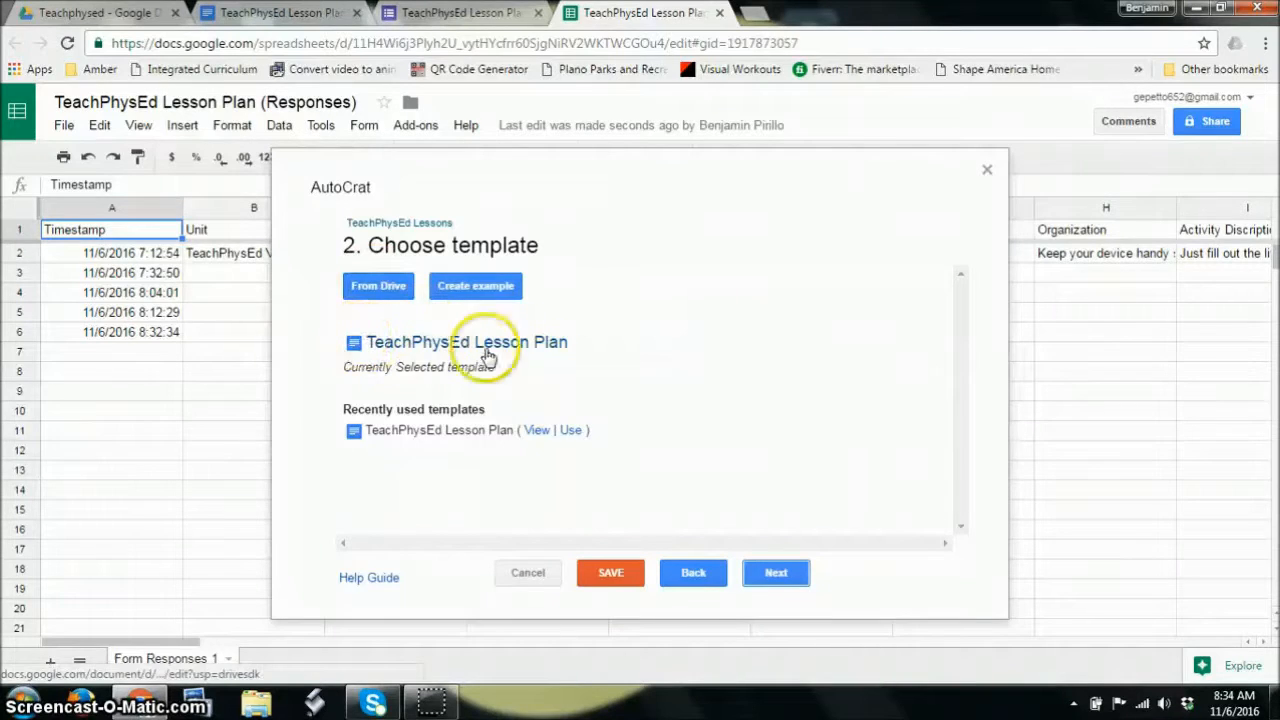
pyautogui.click(773, 574)
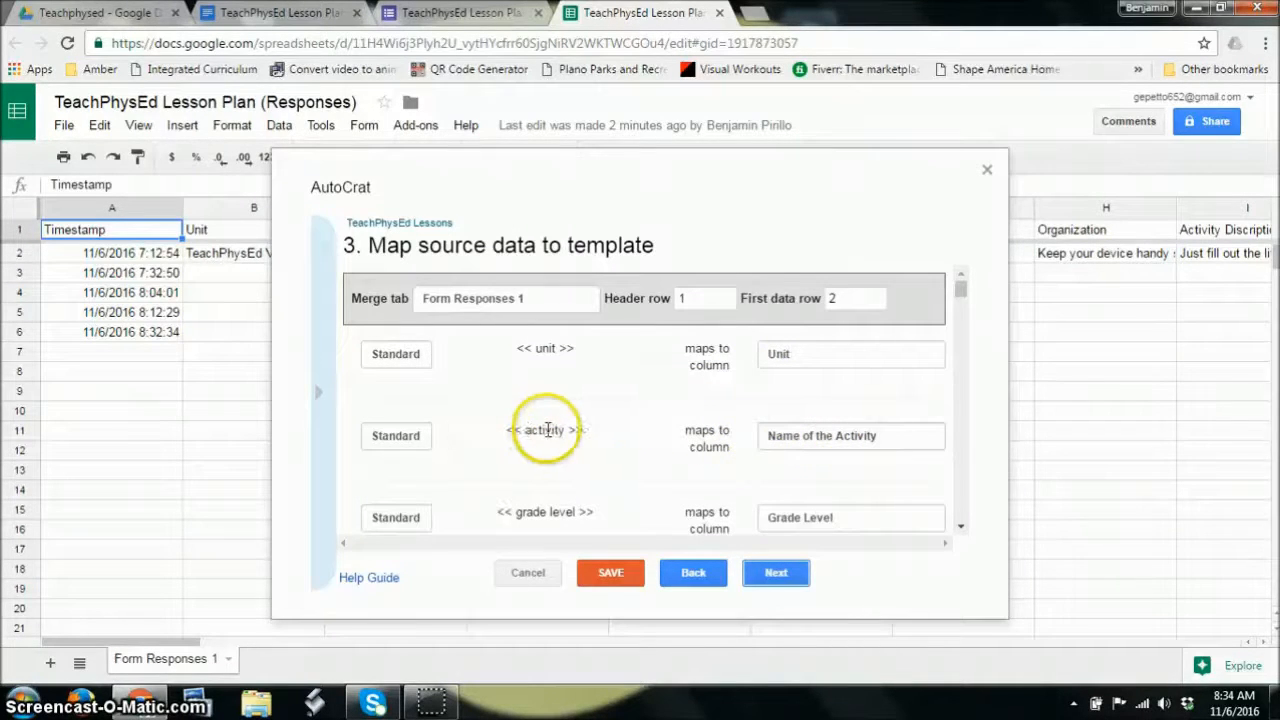
pyautogui.scroll(-2, 550, 433)
pyautogui.scroll(-5, 571, 423)
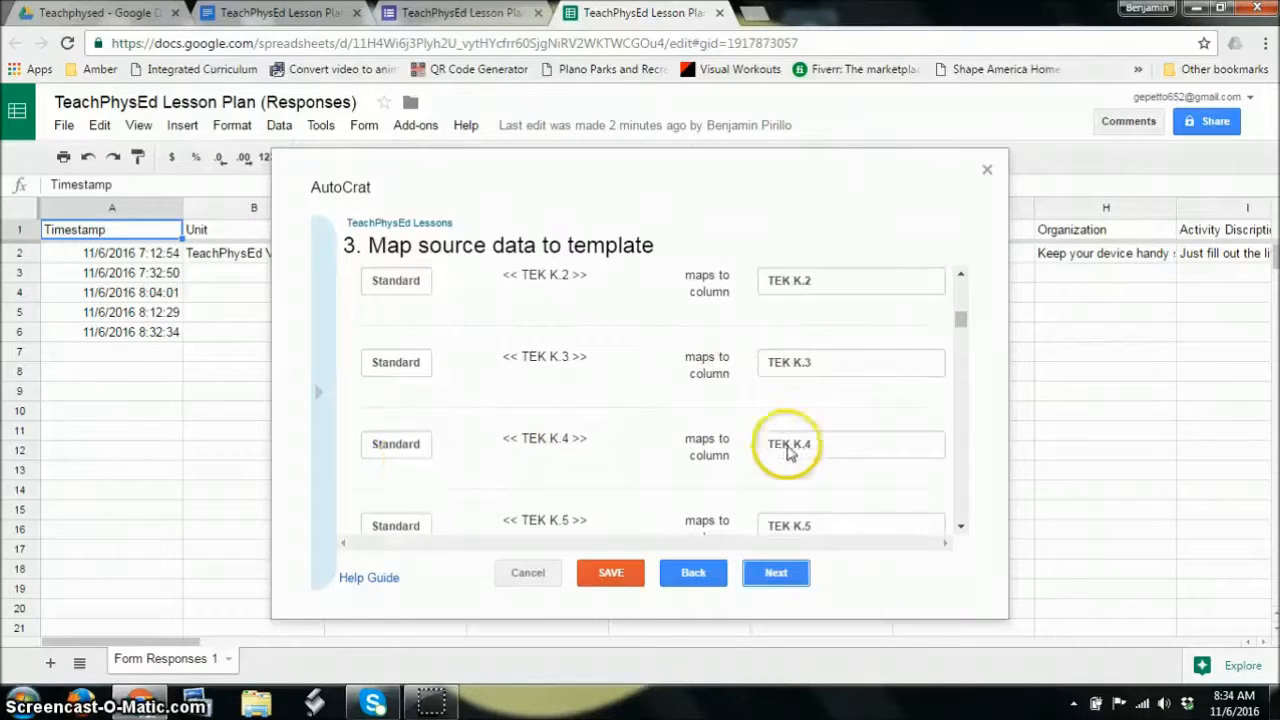
pyautogui.click(789, 451)
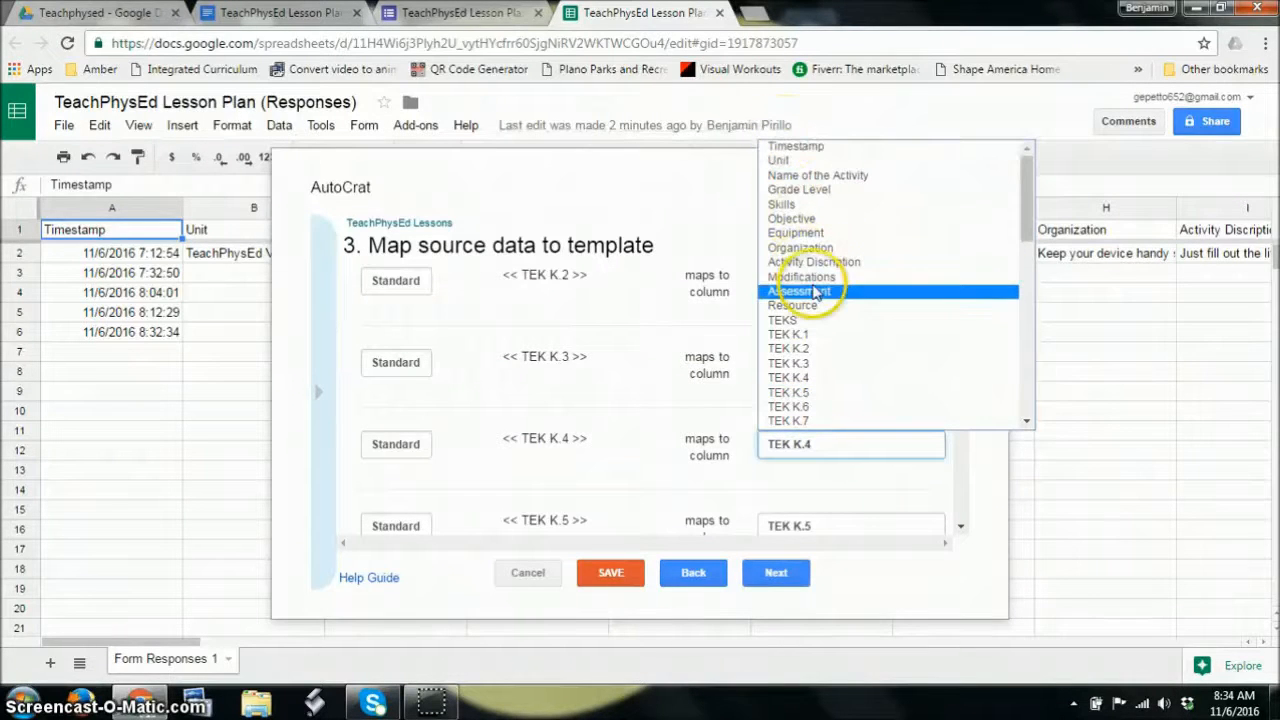
pyautogui.click(632, 440)
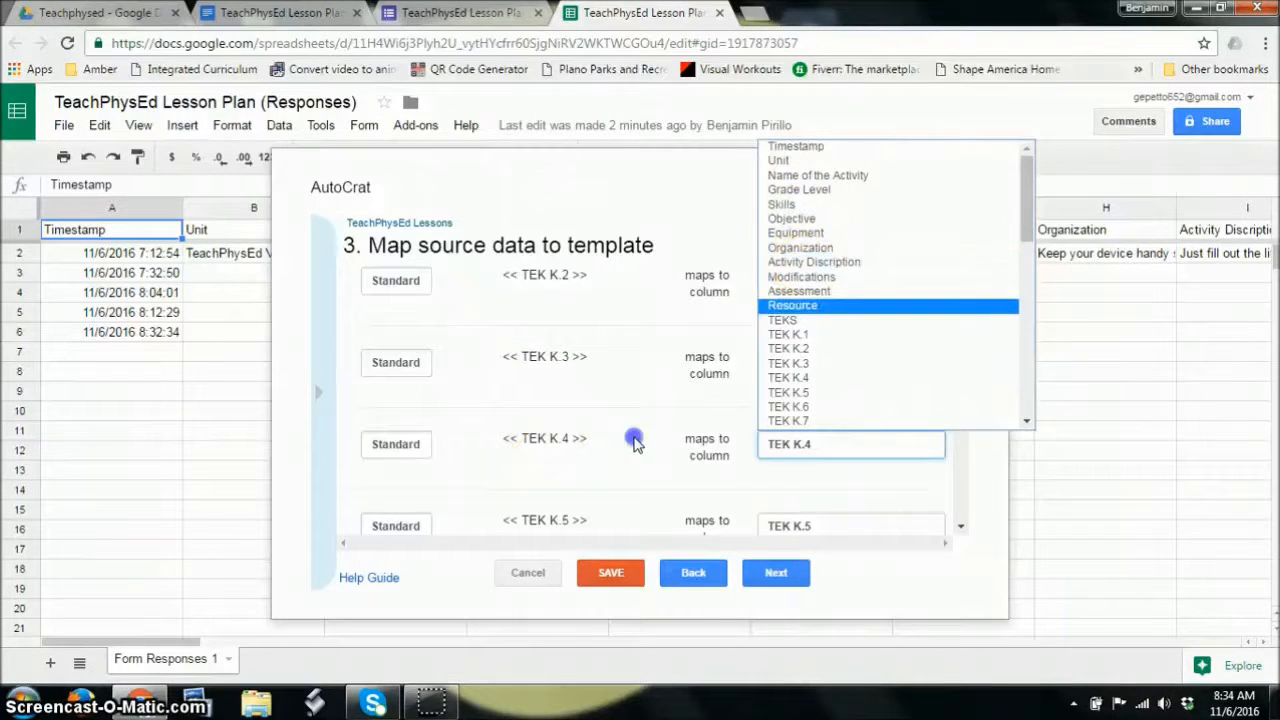
pyautogui.scroll(-5, 670, 448)
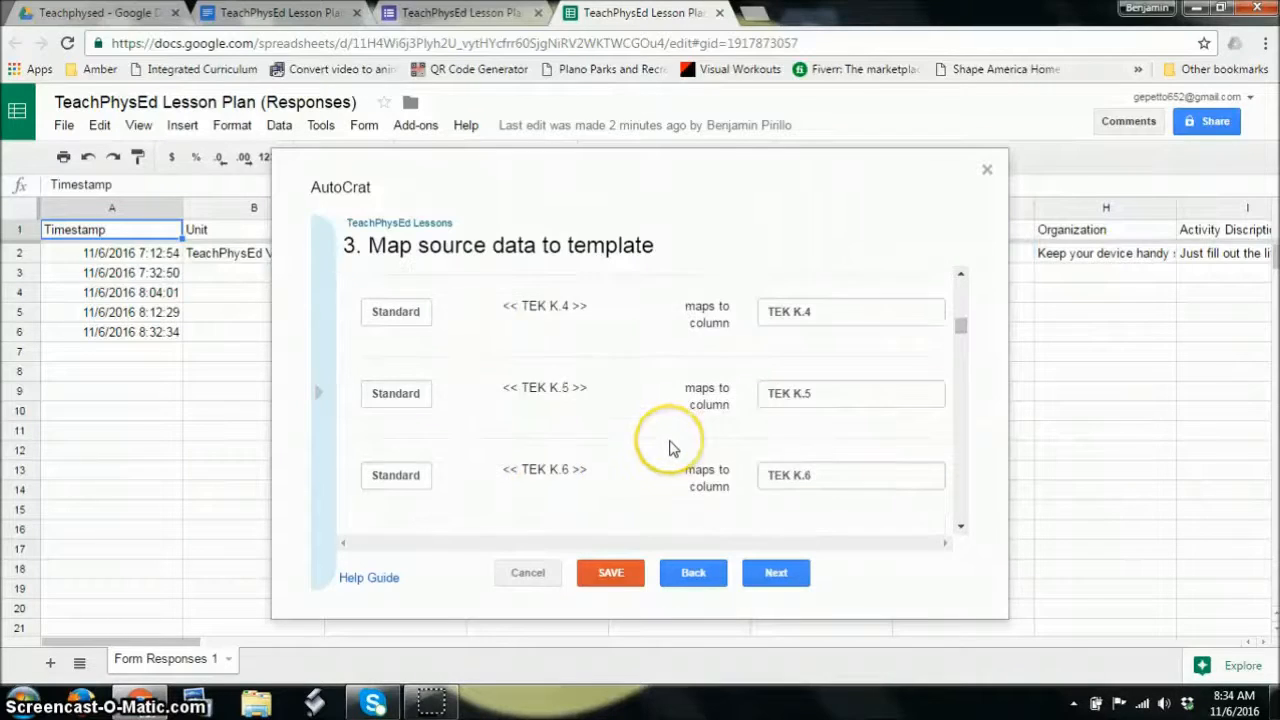
# In the job's file settings, keep $NameOfTheActivity as file name, choose Google document as output type and continue to the destination folders.
pyautogui.click(772, 574)
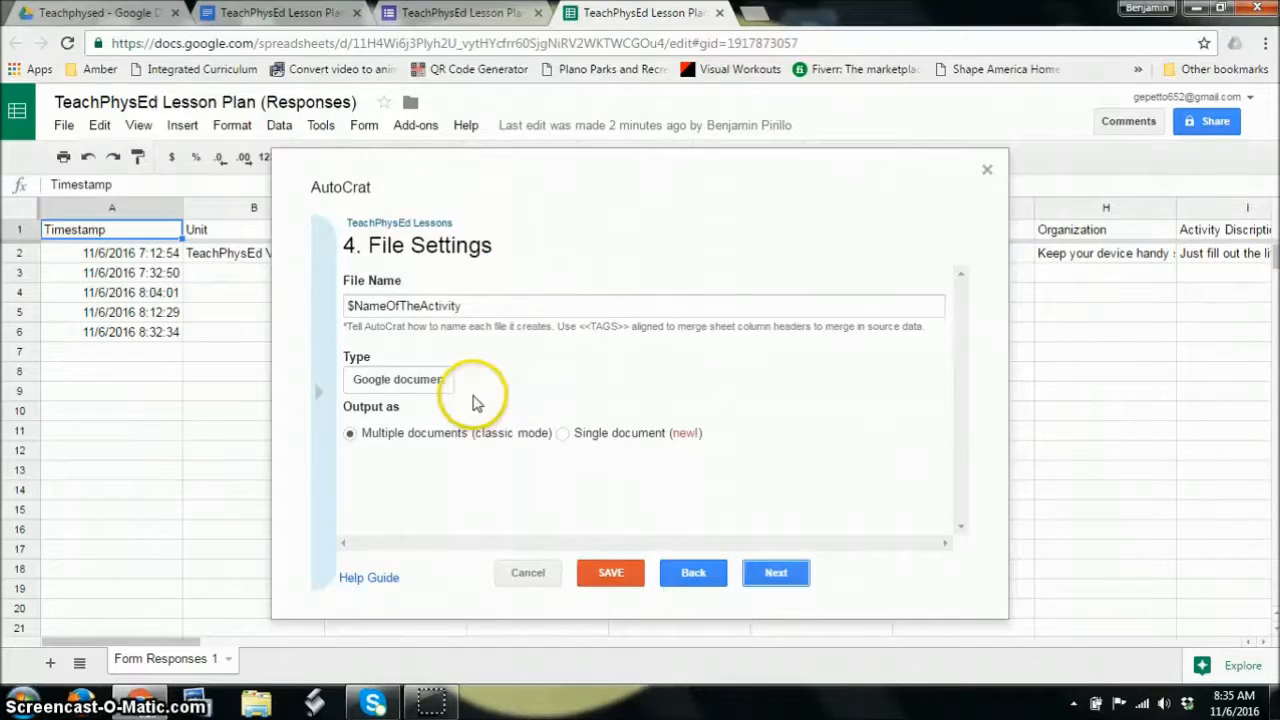
pyautogui.click(440, 381)
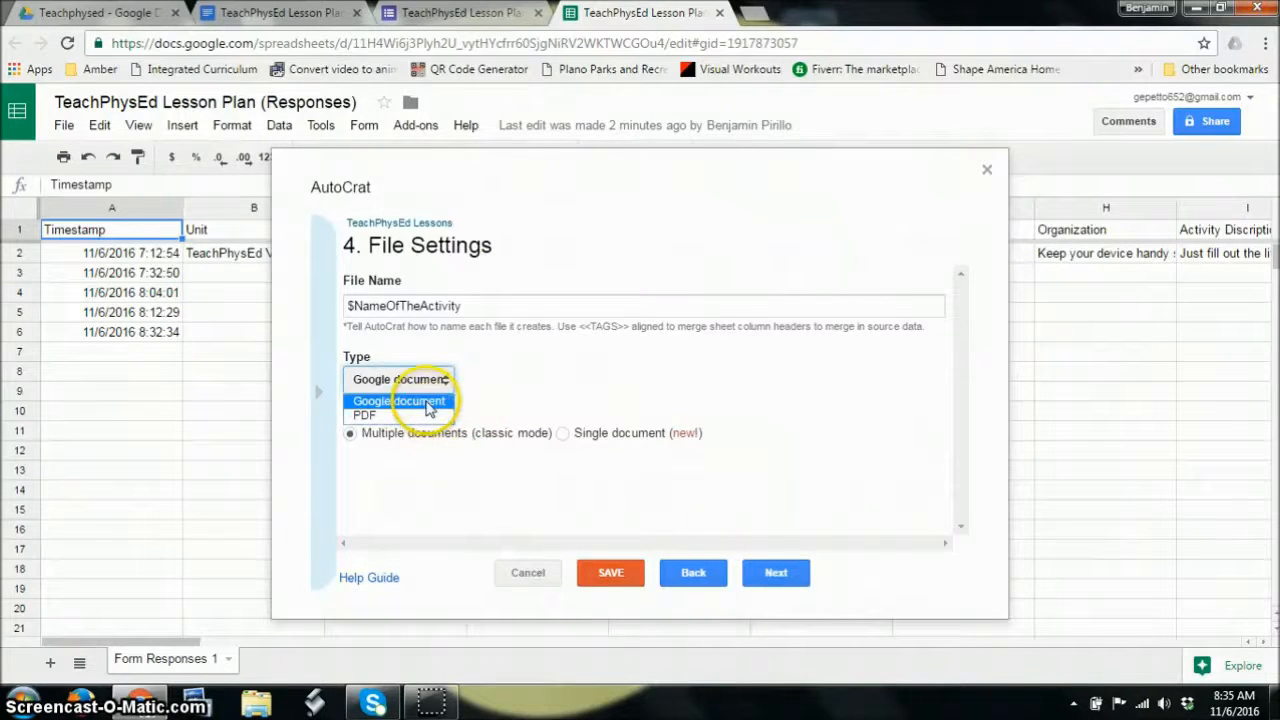
pyautogui.click(428, 403)
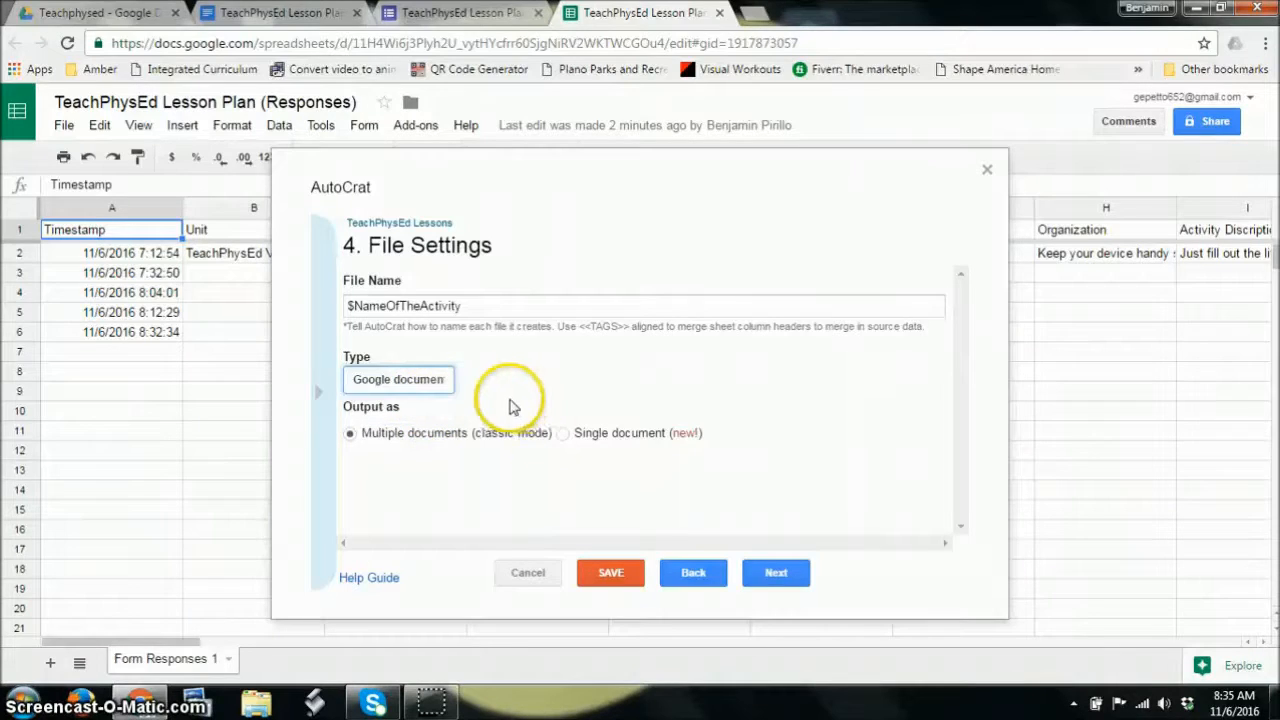
pyautogui.click(770, 575)
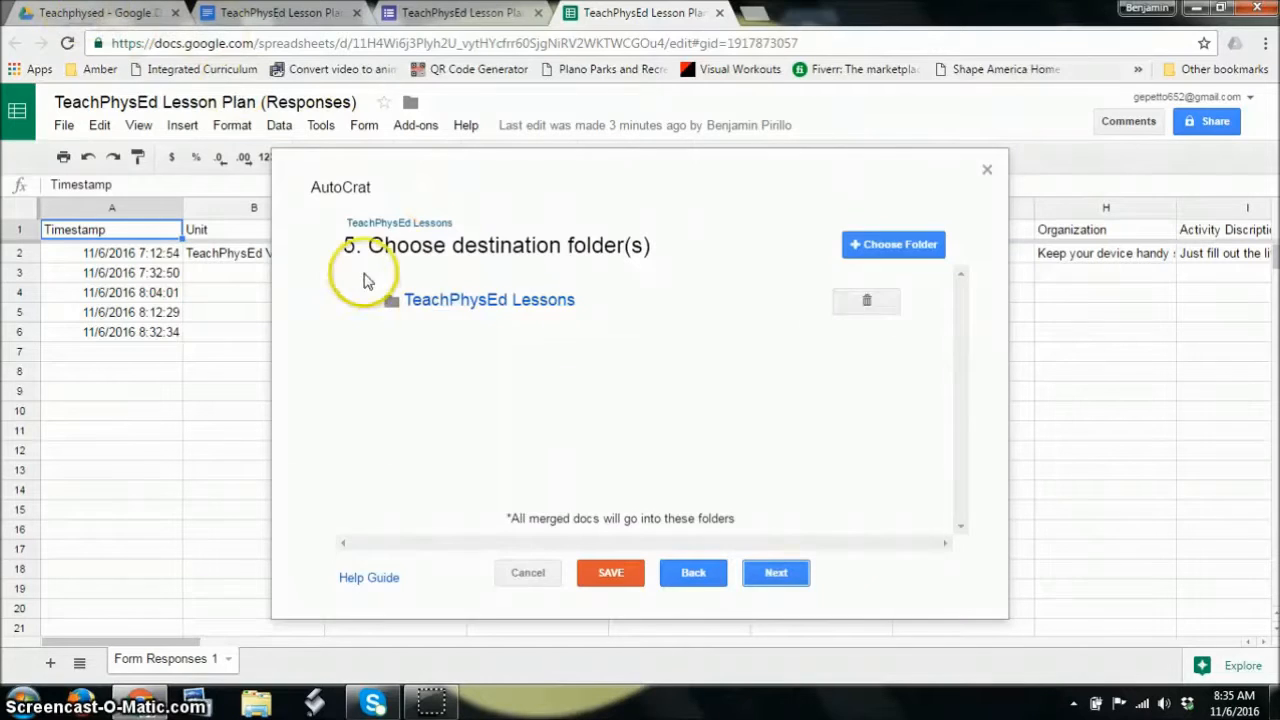
# Continue through the remaining job settings with their existing folder, condition, sharing and trigger options, save the job and close autoCrat.
pyautogui.click(805, 576)
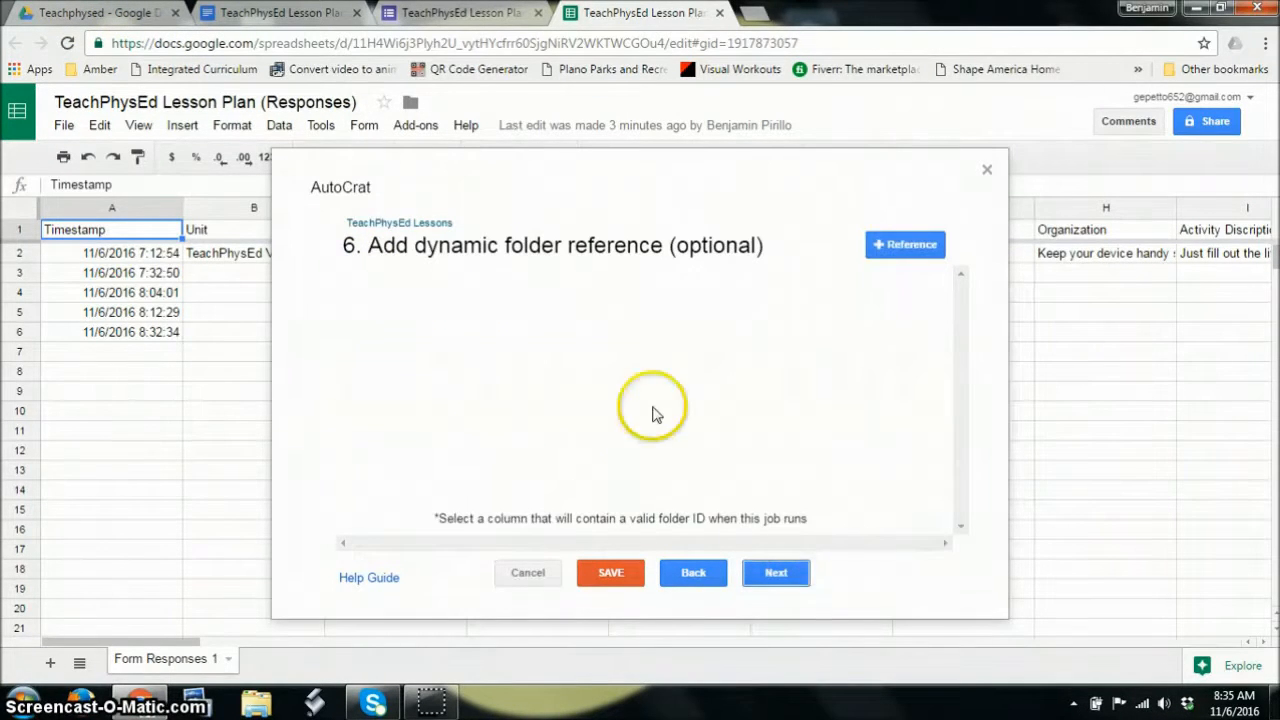
pyautogui.click(782, 585)
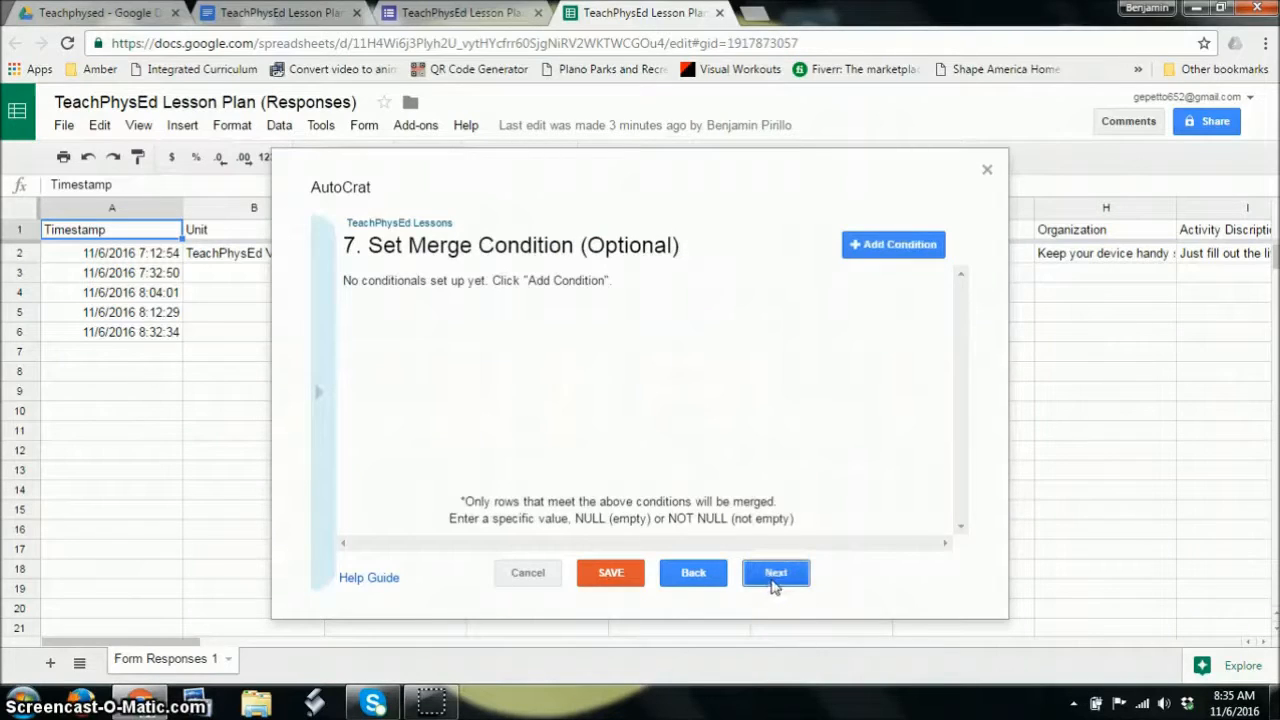
pyautogui.click(772, 584)
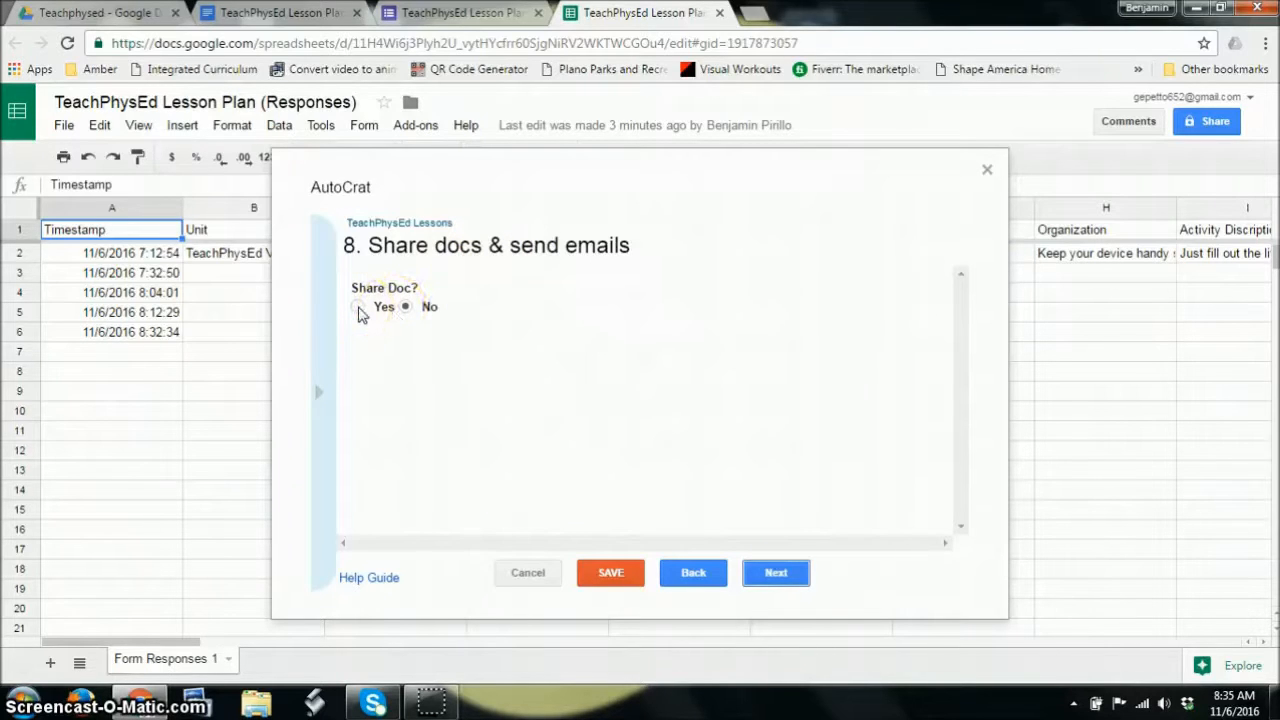
pyautogui.click(778, 574)
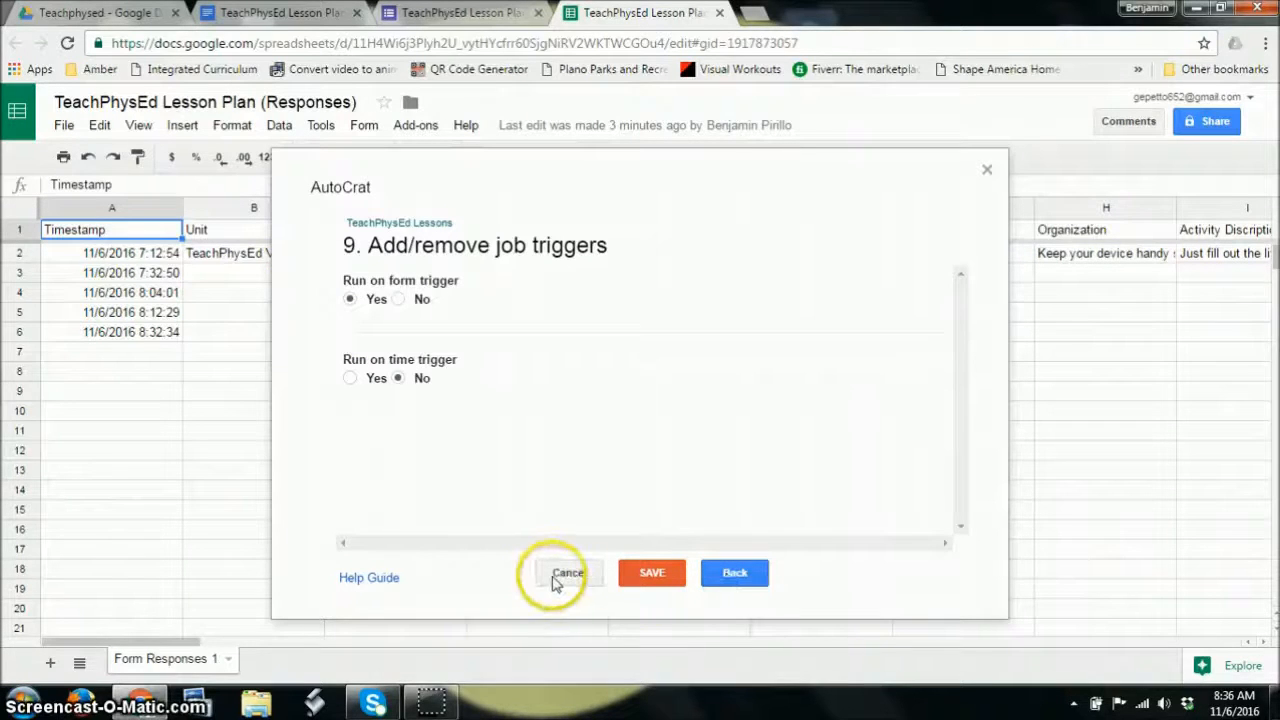
pyautogui.click(679, 583)
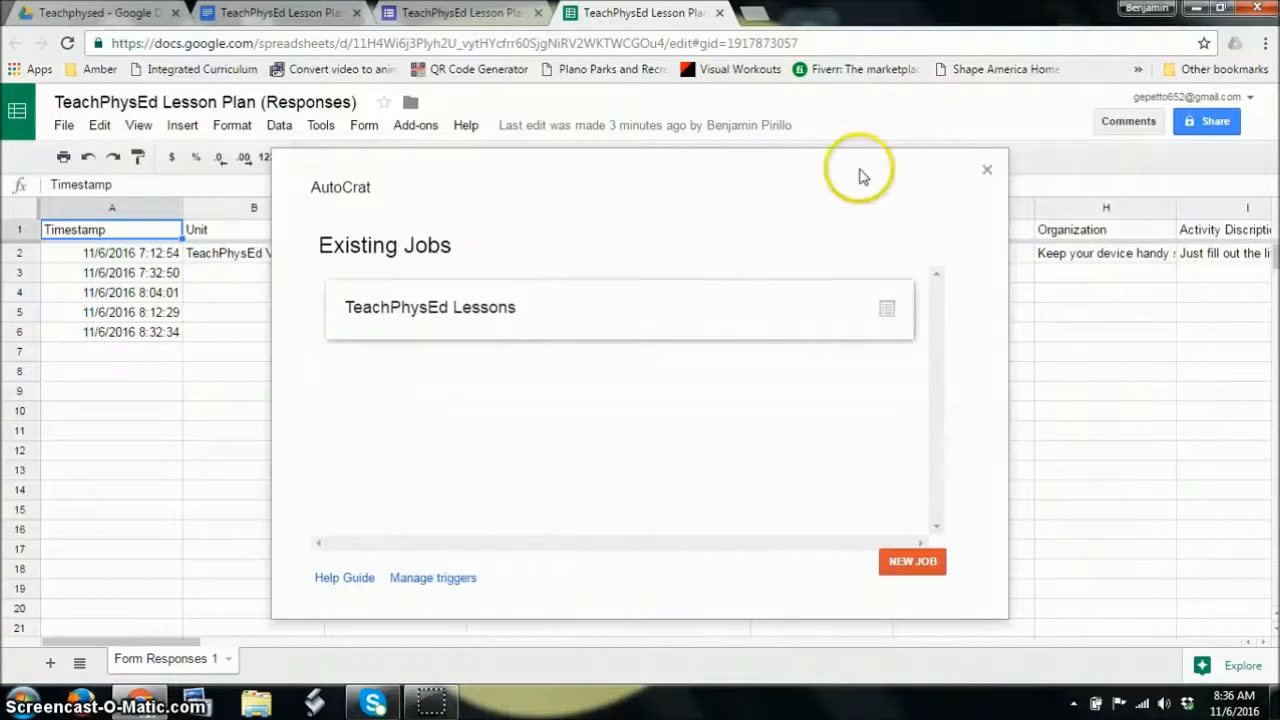
pyautogui.click(986, 171)
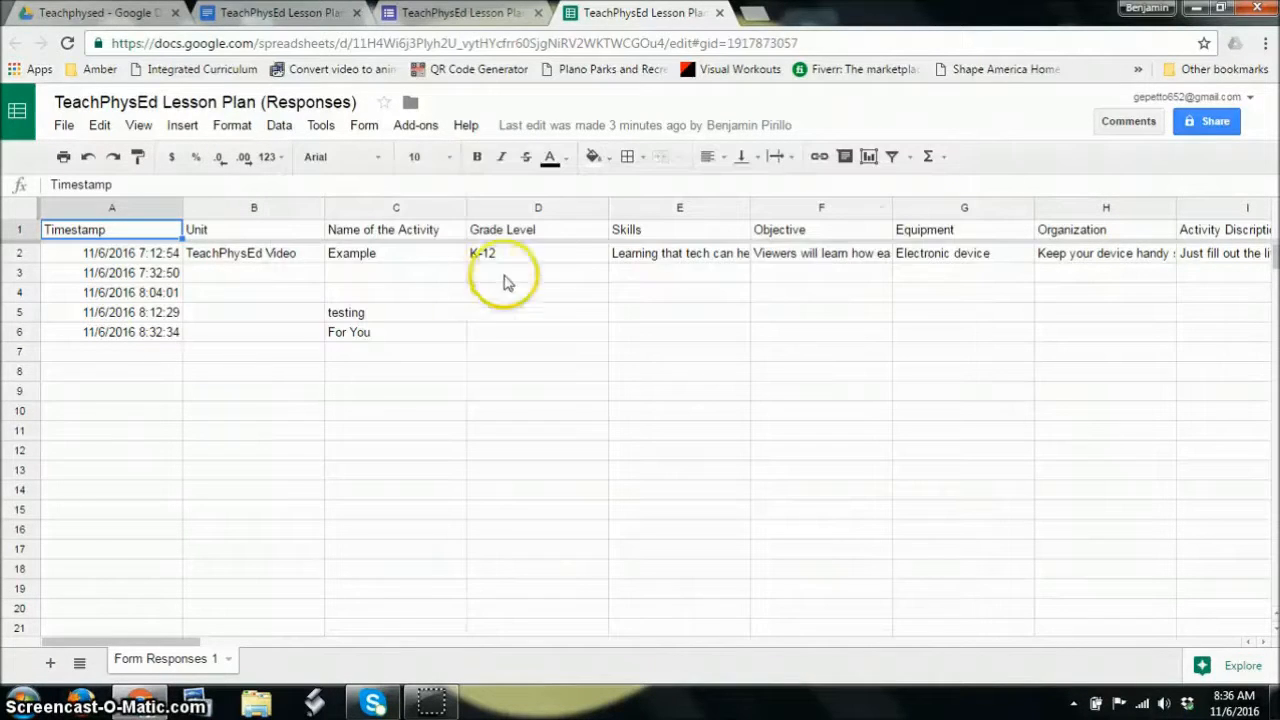
# Reopen autoCrat to view the list of existing merge jobs, and close it again.
pyautogui.click(397, 122)
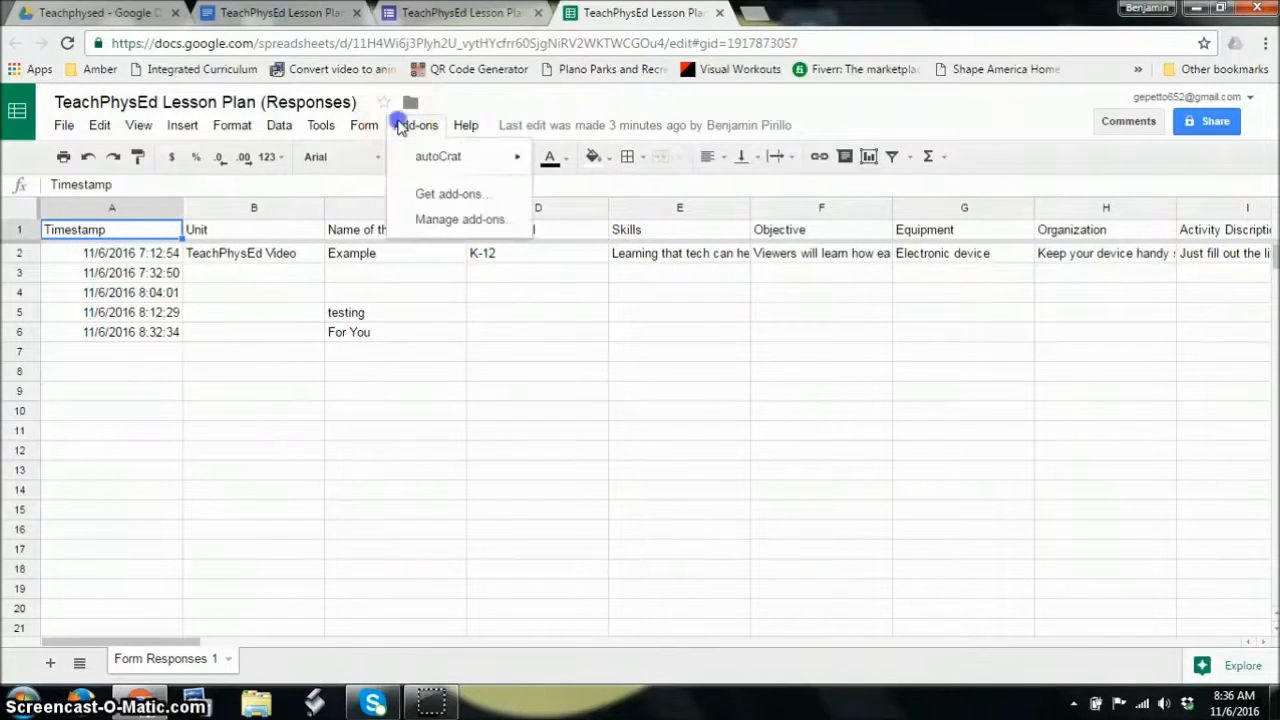
pyautogui.click(557, 163)
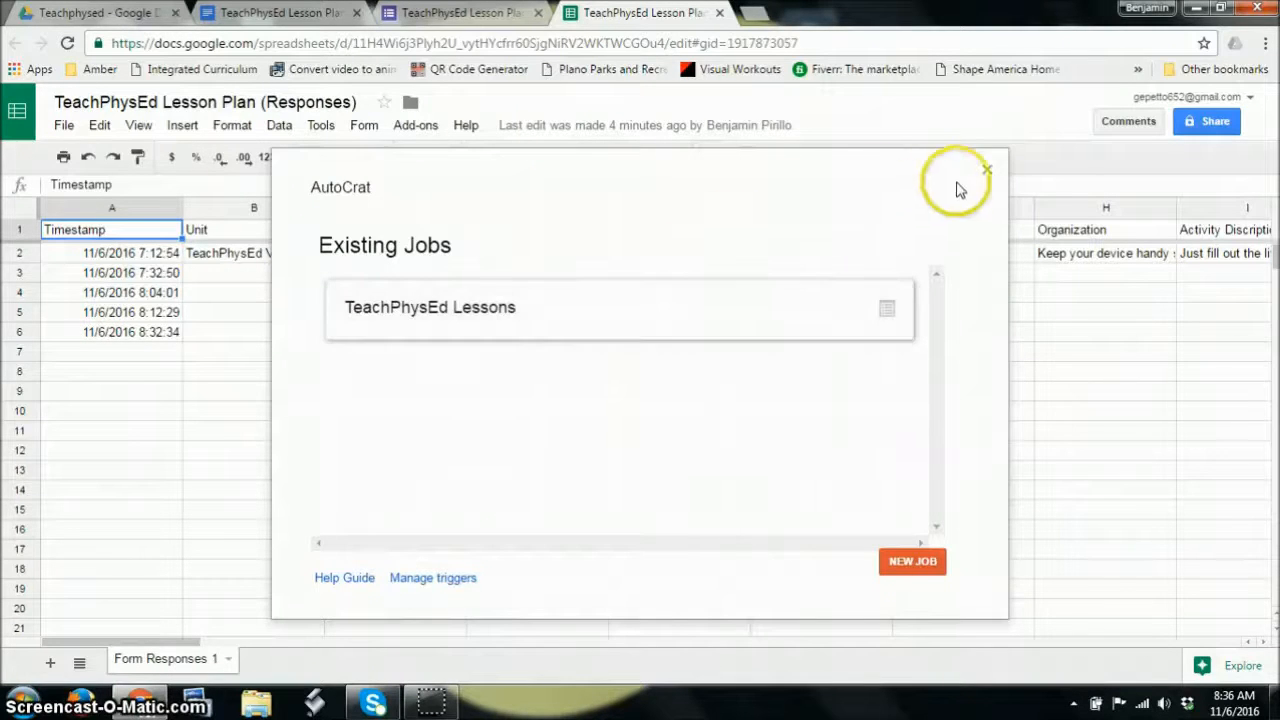
pyautogui.click(985, 169)
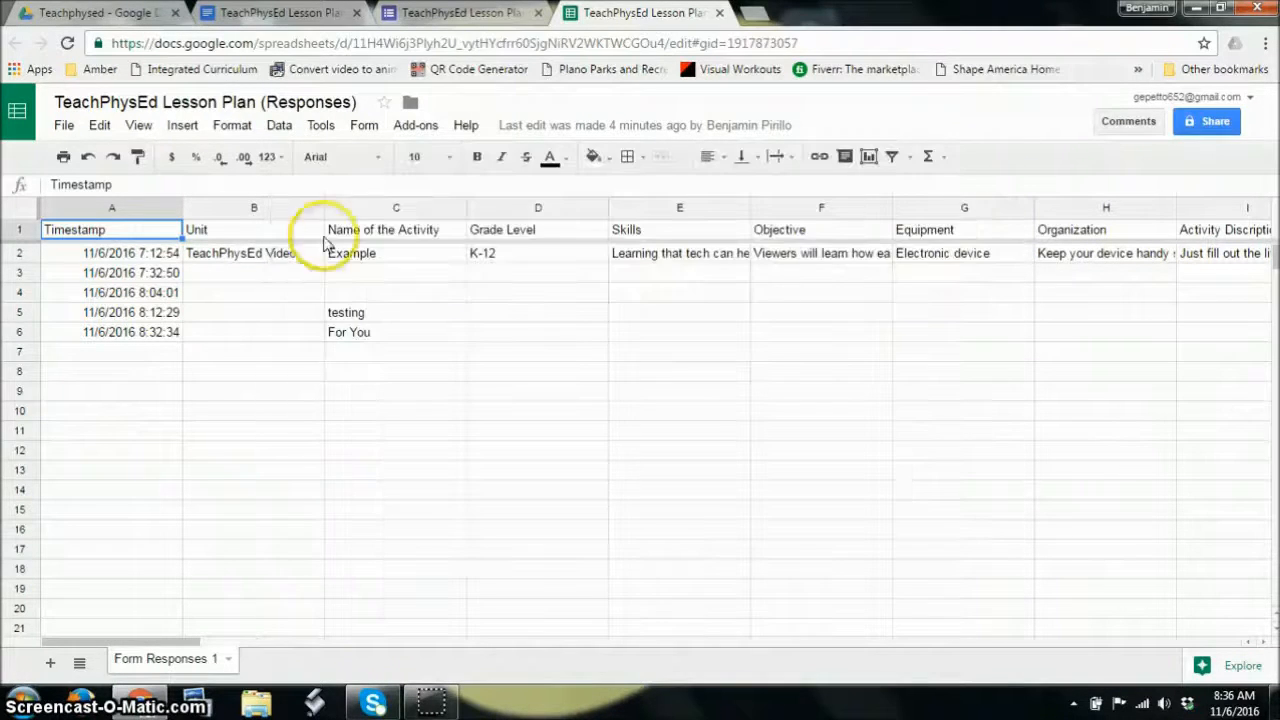
# Switch to Google Drive and open the TeachPhysEd Lessons folder inside the Teachphysed folder.
pyautogui.click(122, 15)
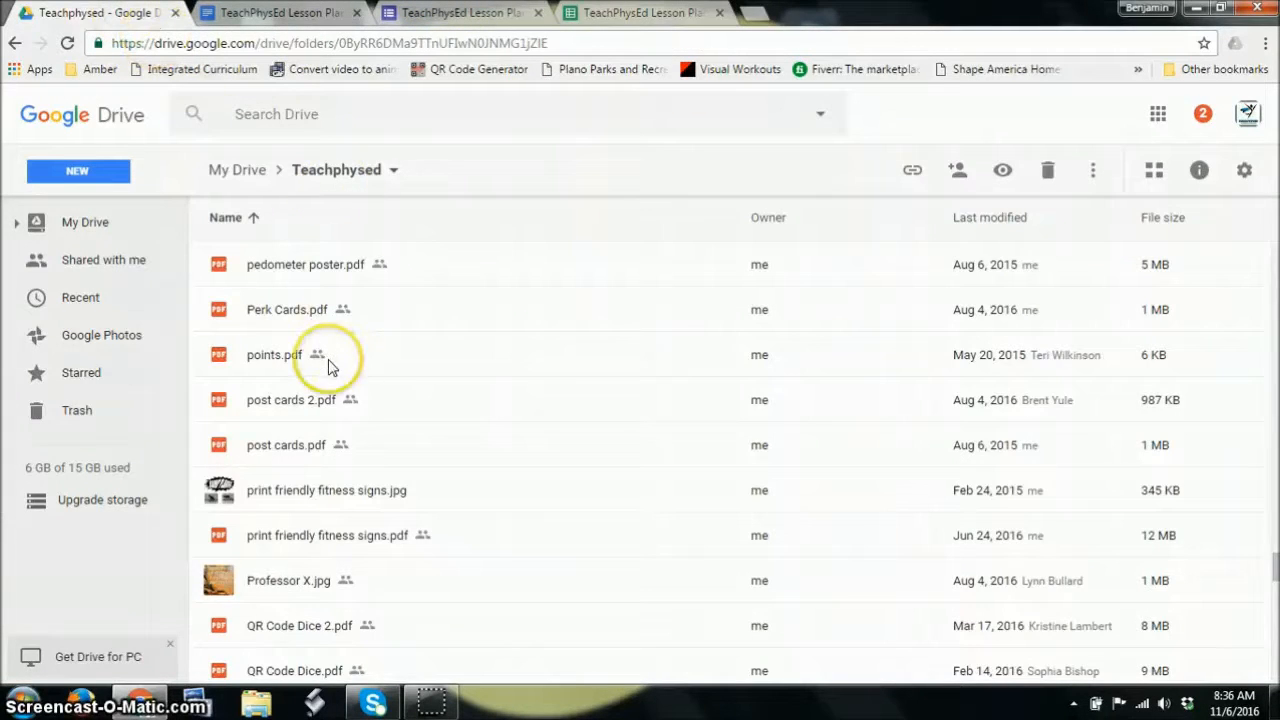
pyautogui.scroll(15, 330, 360)
pyautogui.scroll(20, 330, 366)
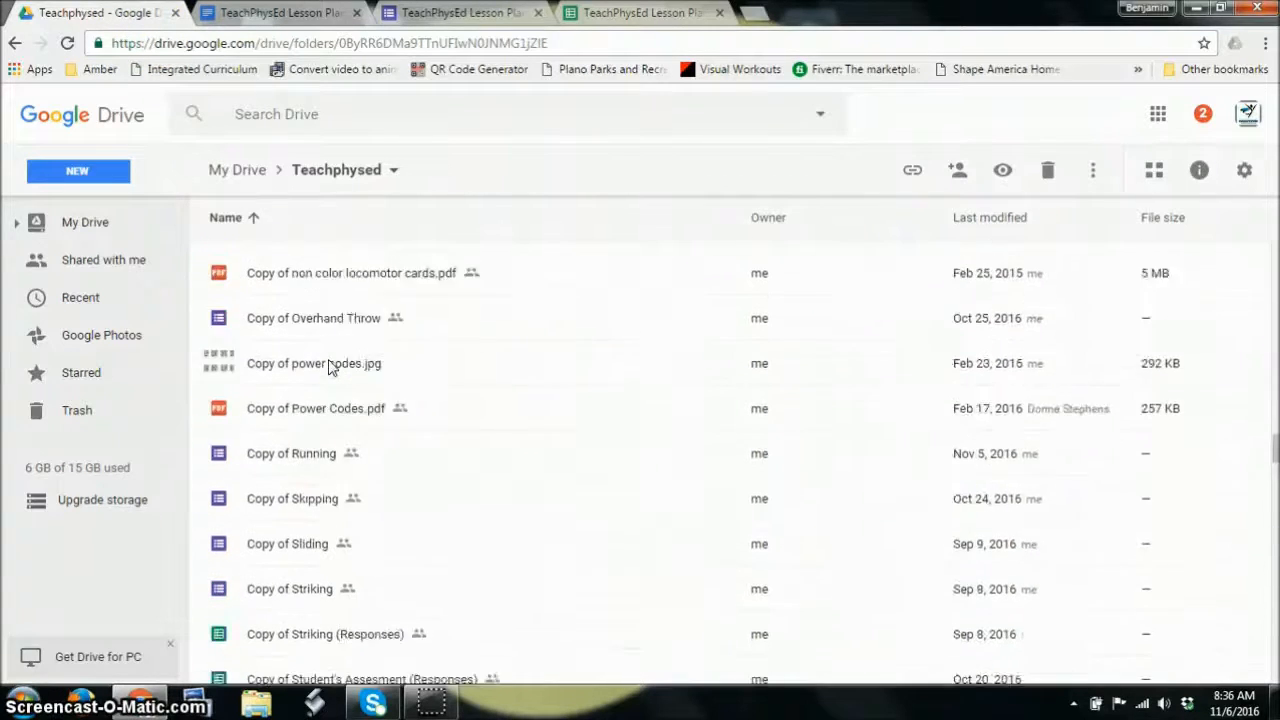
pyautogui.scroll(15, 330, 366)
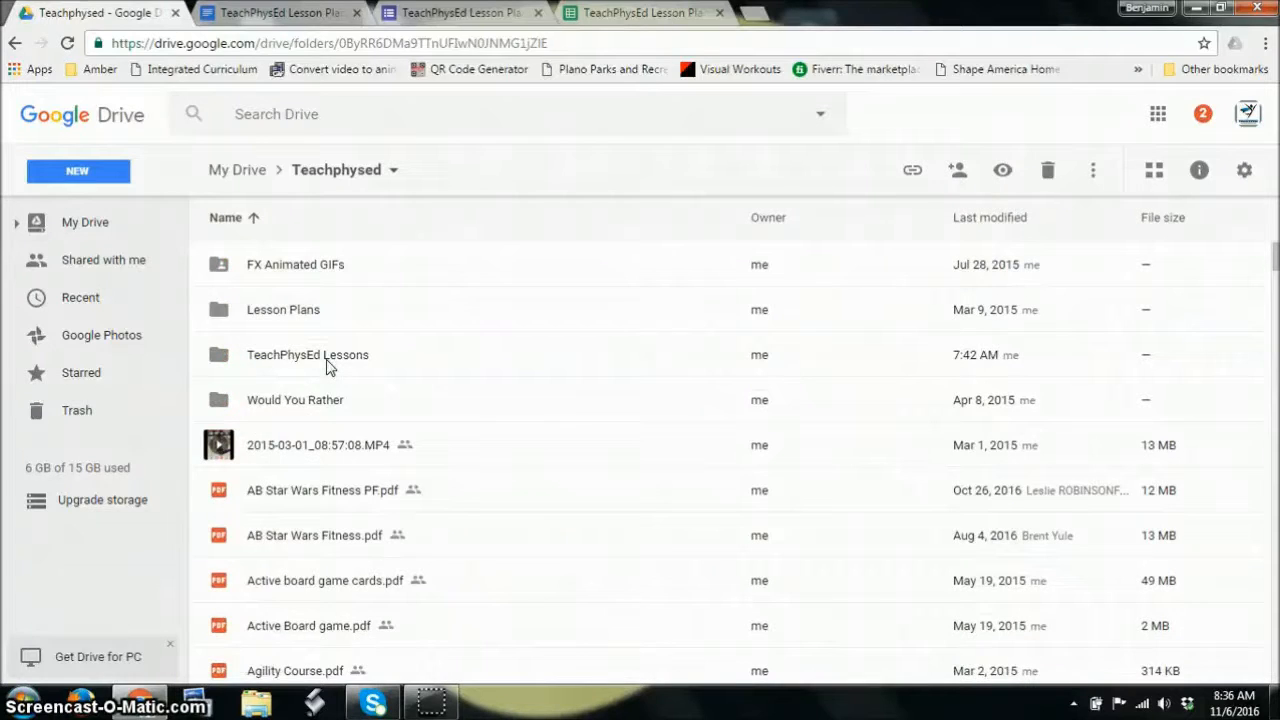
pyautogui.doubleClick(330, 360)
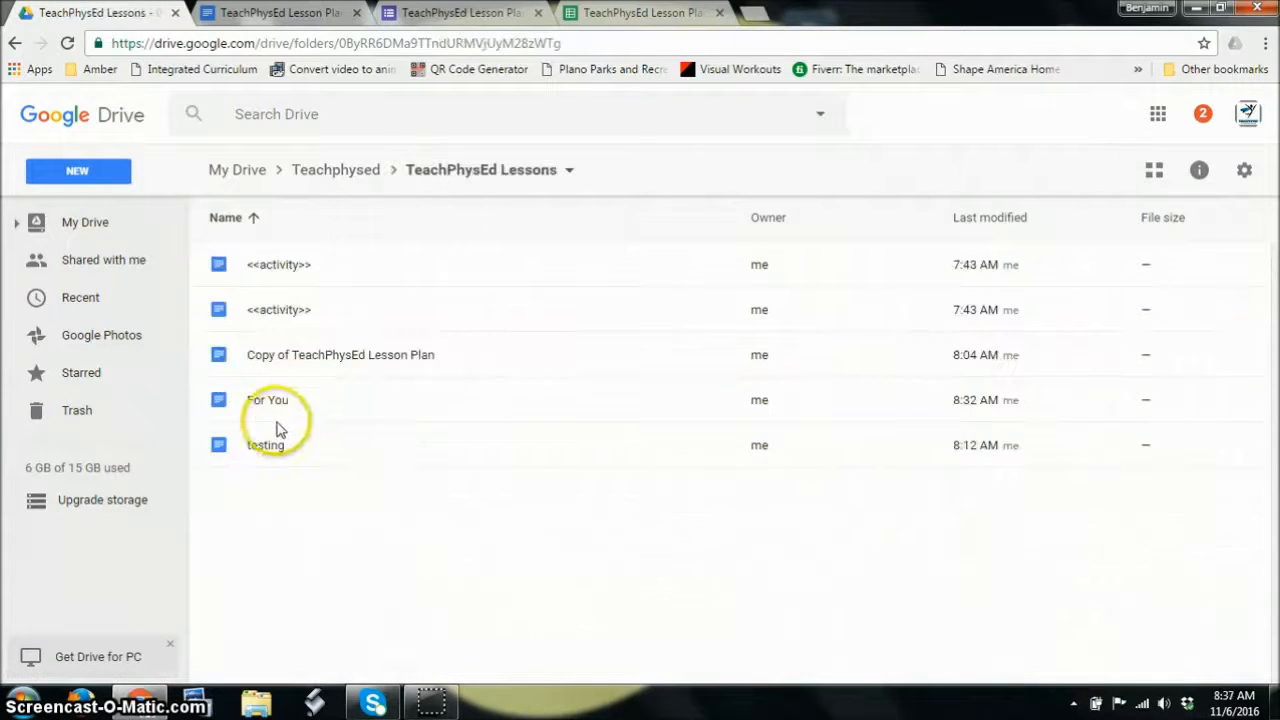
# Open the merged For You document from the TeachPhysEd Lessons folder.
pyautogui.click(270, 408)
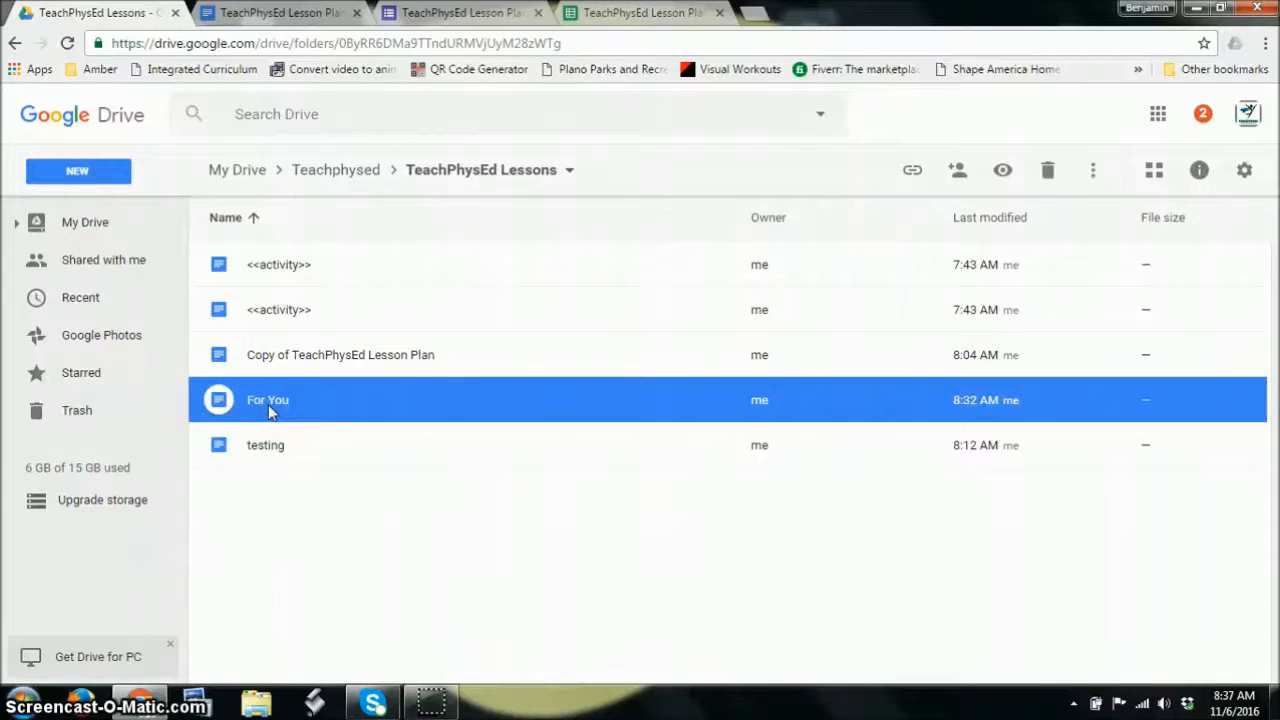
pyautogui.doubleClick(270, 410)
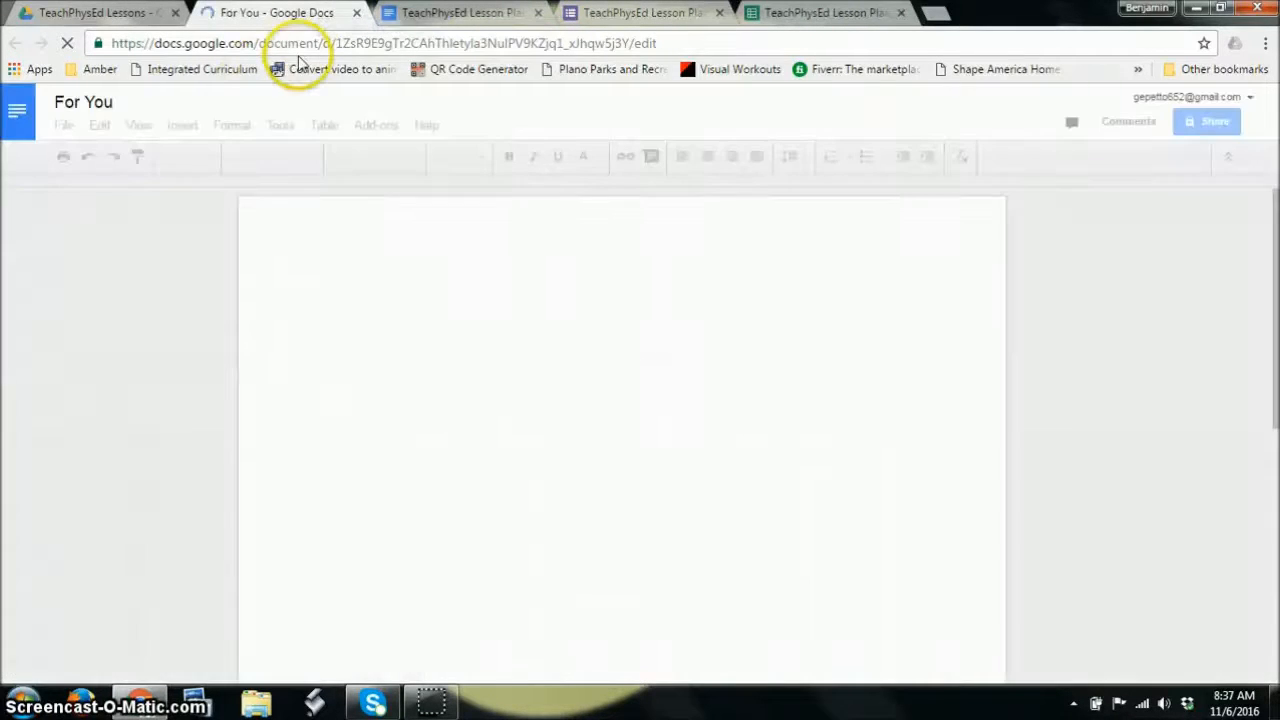
pyautogui.click(113, 12)
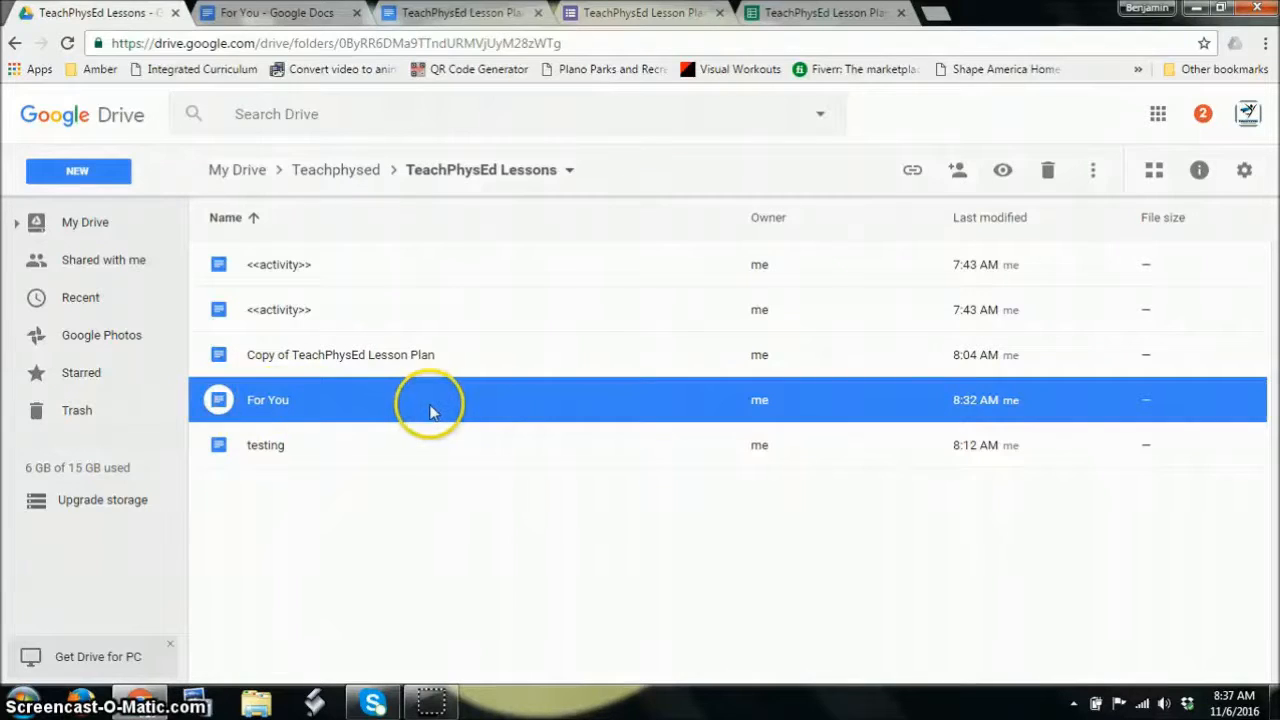
pyautogui.click(296, 12)
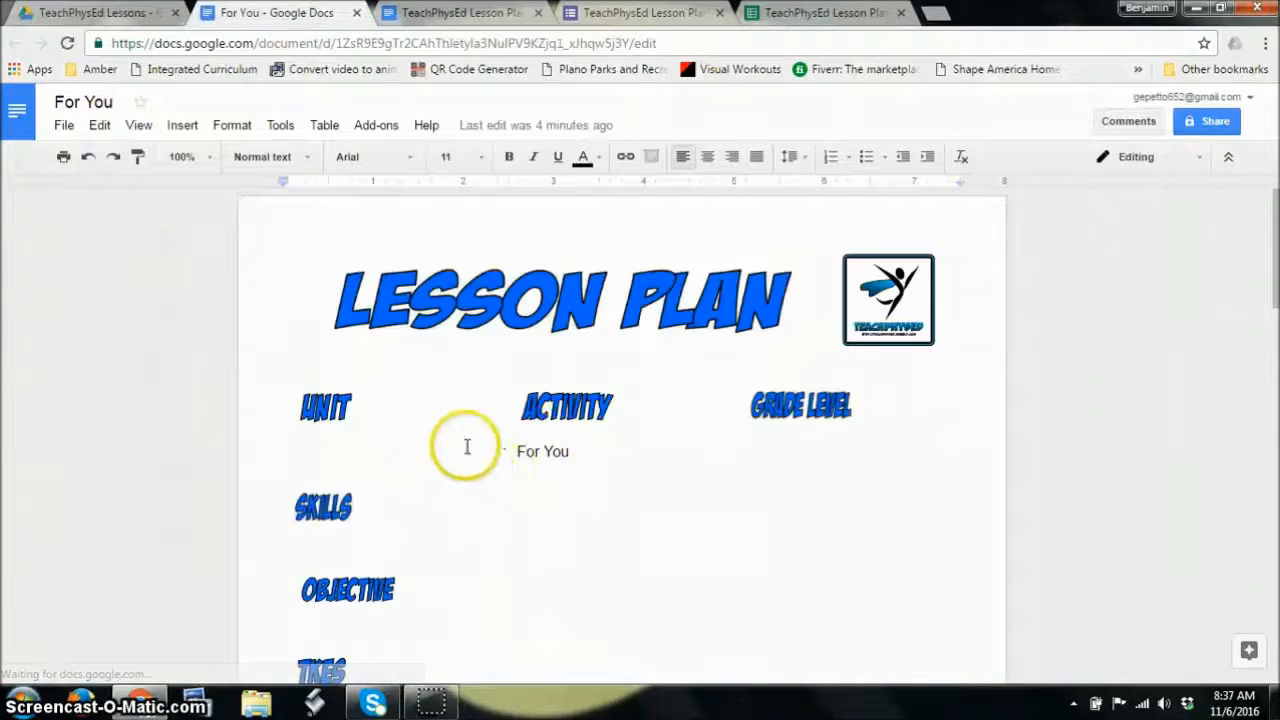
# Examine the merged For You lesson plan from the activity name and TEKS standards through to the assessment and resource sections.
pyautogui.click(544, 449)
pyautogui.scroll(-1, 497, 478)
pyautogui.scroll(-5, 497, 478)
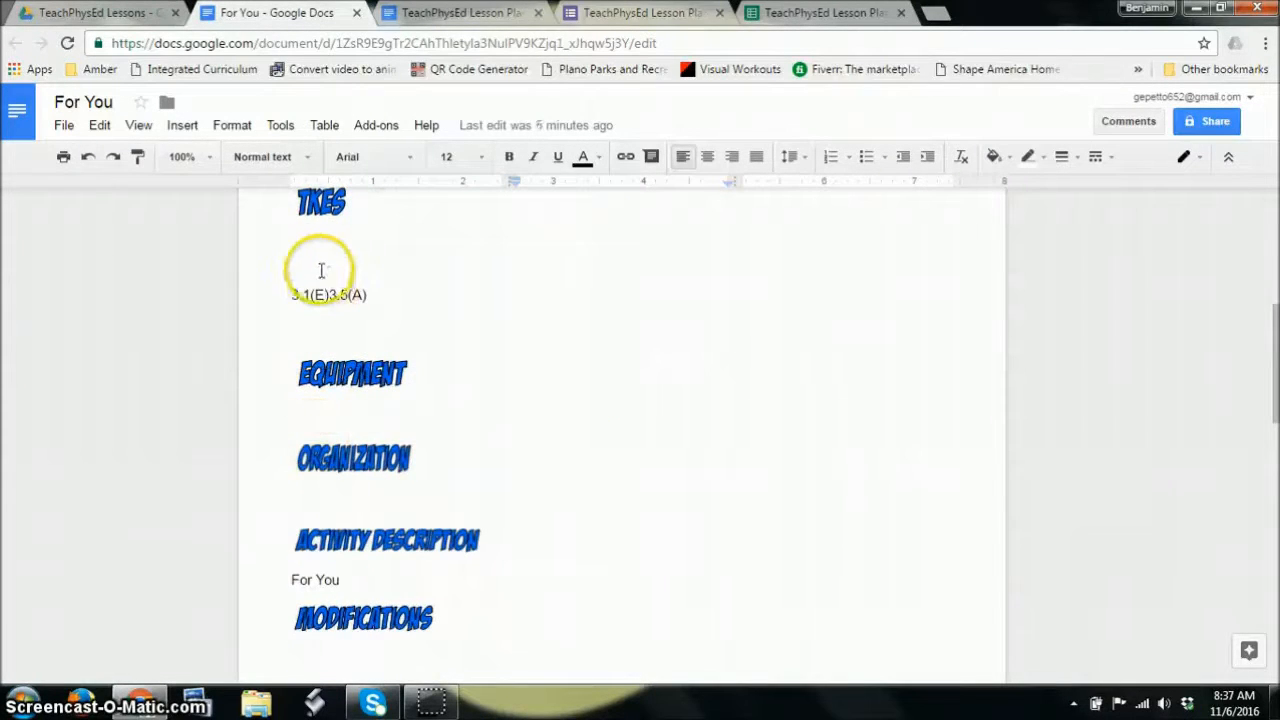
pyautogui.click(314, 262)
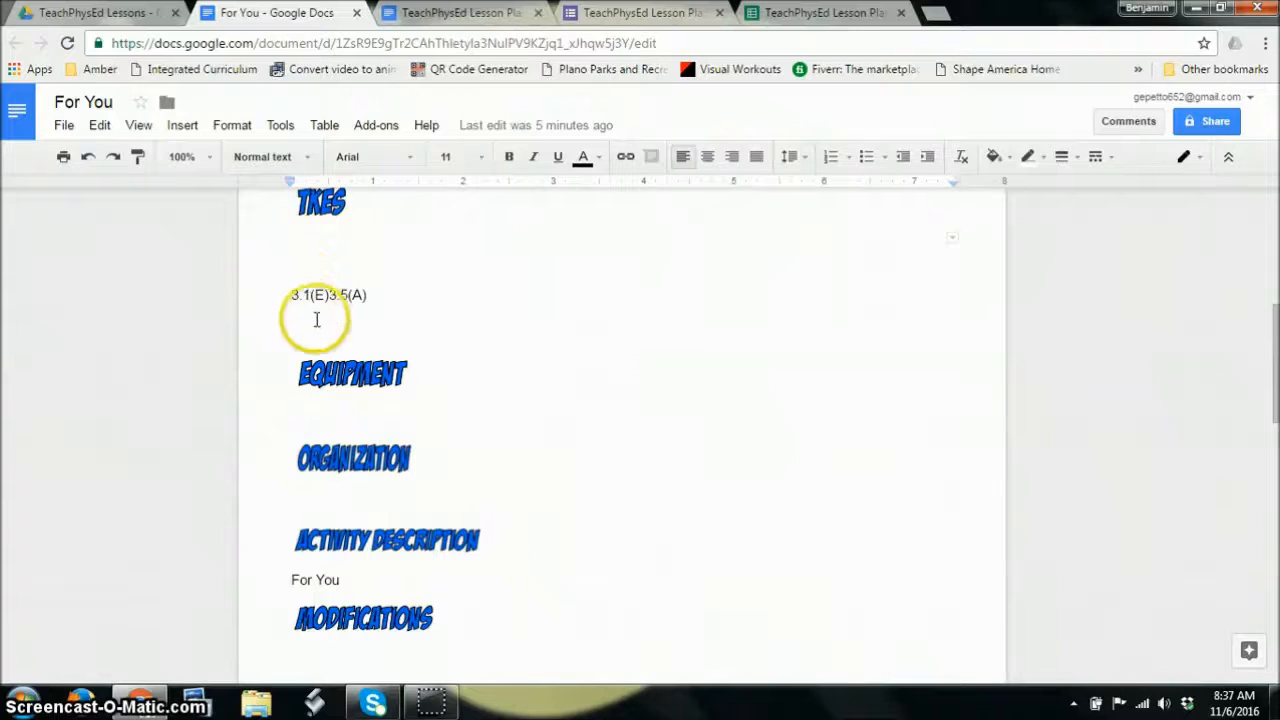
pyautogui.scroll(-2, 329, 417)
pyautogui.scroll(-6, 365, 452)
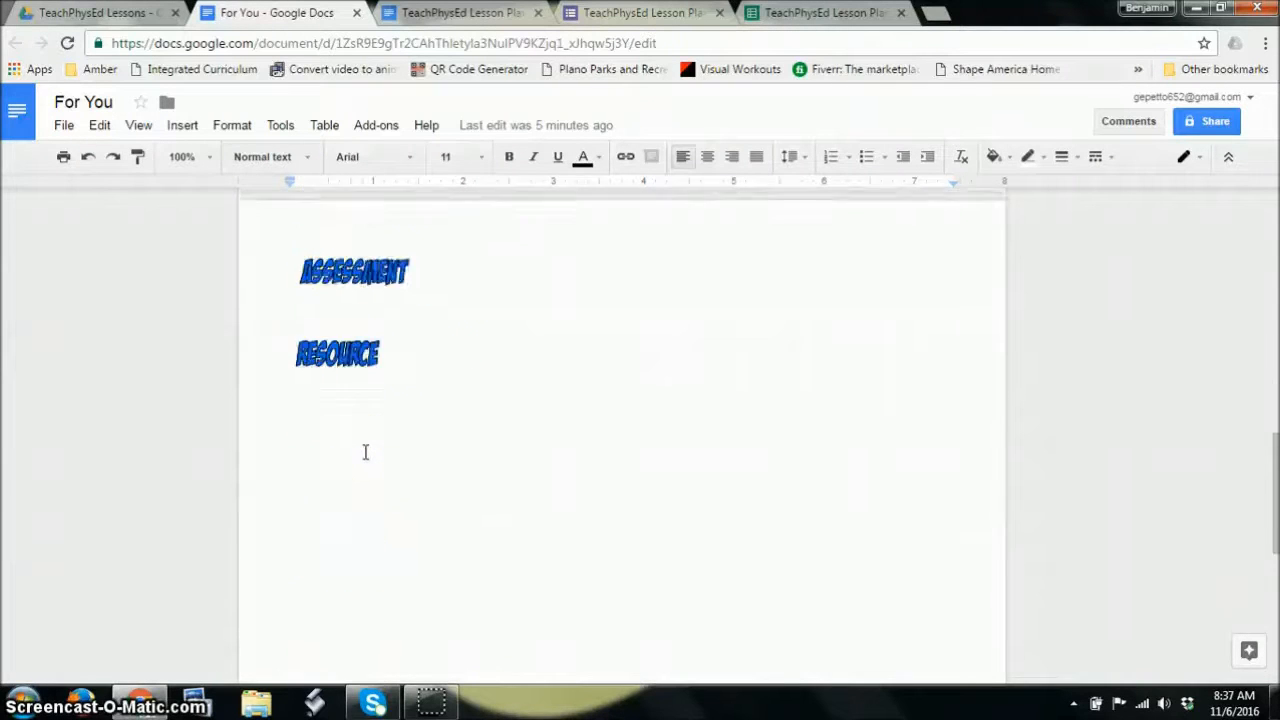
pyautogui.scroll(5, 365, 452)
pyautogui.scroll(10, 365, 452)
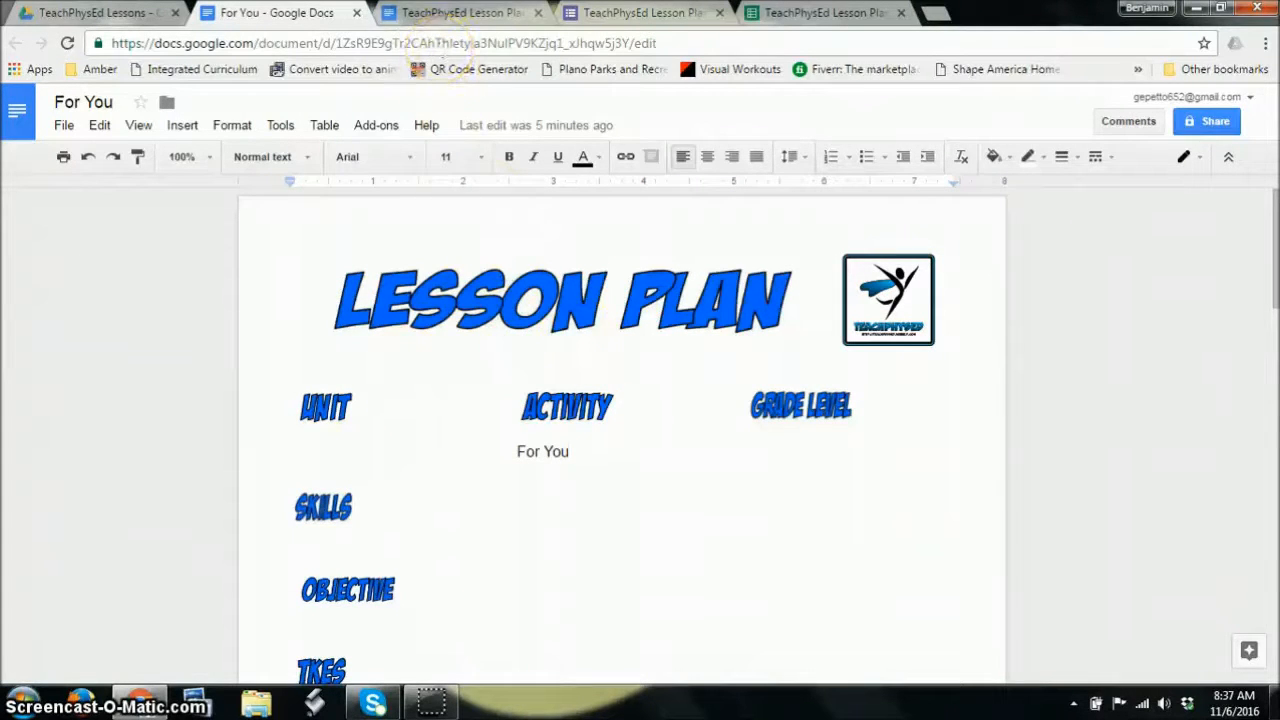
# Close the merged For You document and switch to the mirrored iPhone screen.
pyautogui.click(356, 12)
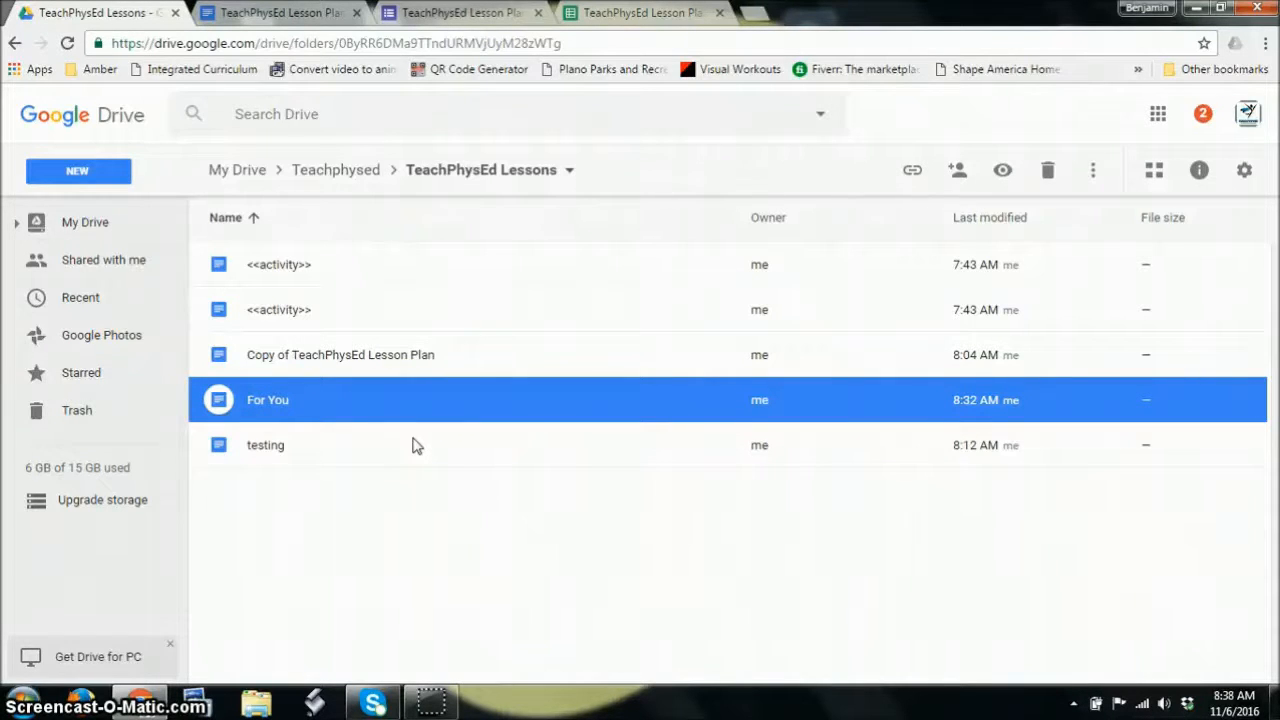
pyautogui.click(437, 700)
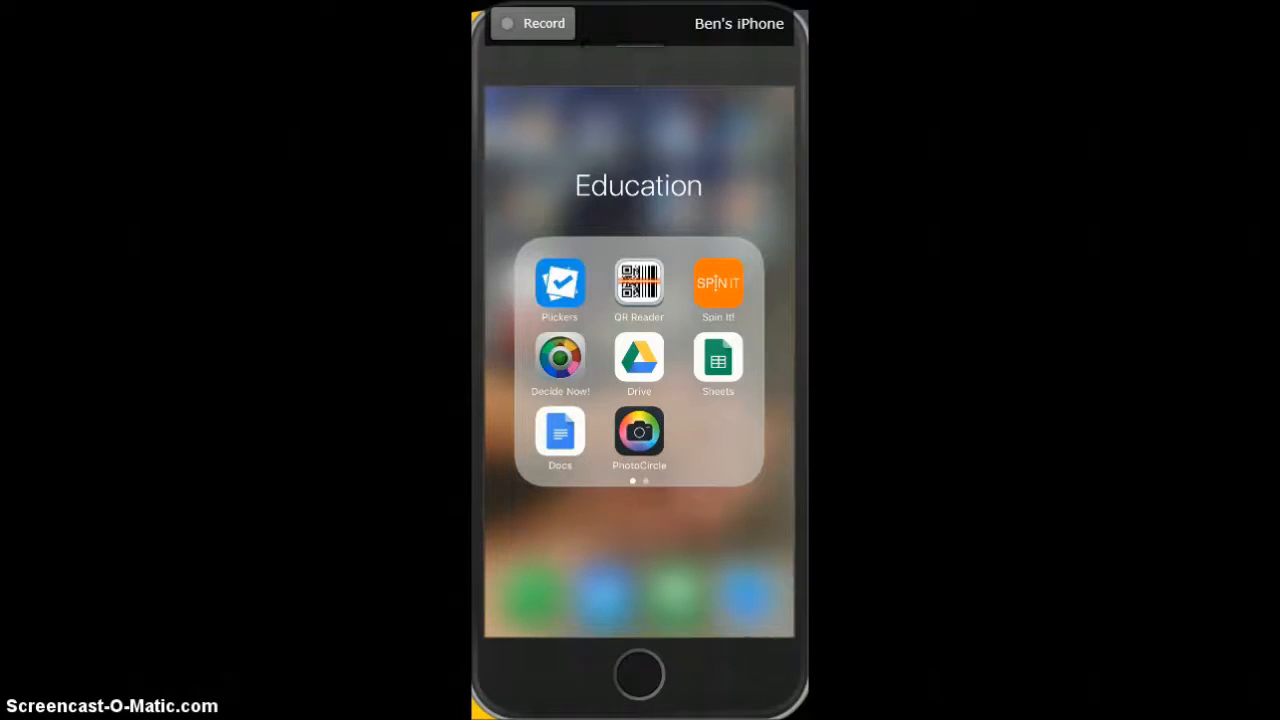
# Open the TeachPhysEd Lesson Plan form from the Teachphysed folder in the phone's Drive app.
pyautogui.click(639, 358)
pyautogui.scroll(-15, 639, 365)
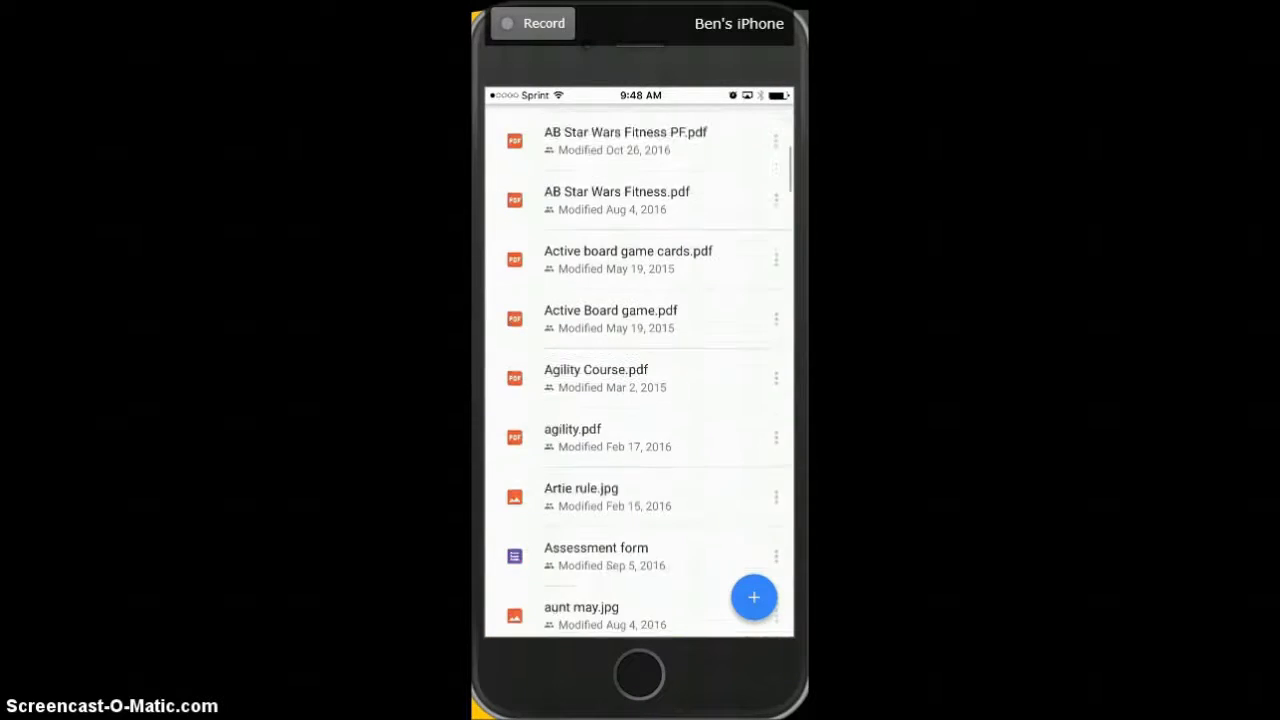
pyautogui.scroll(-15, 639, 365)
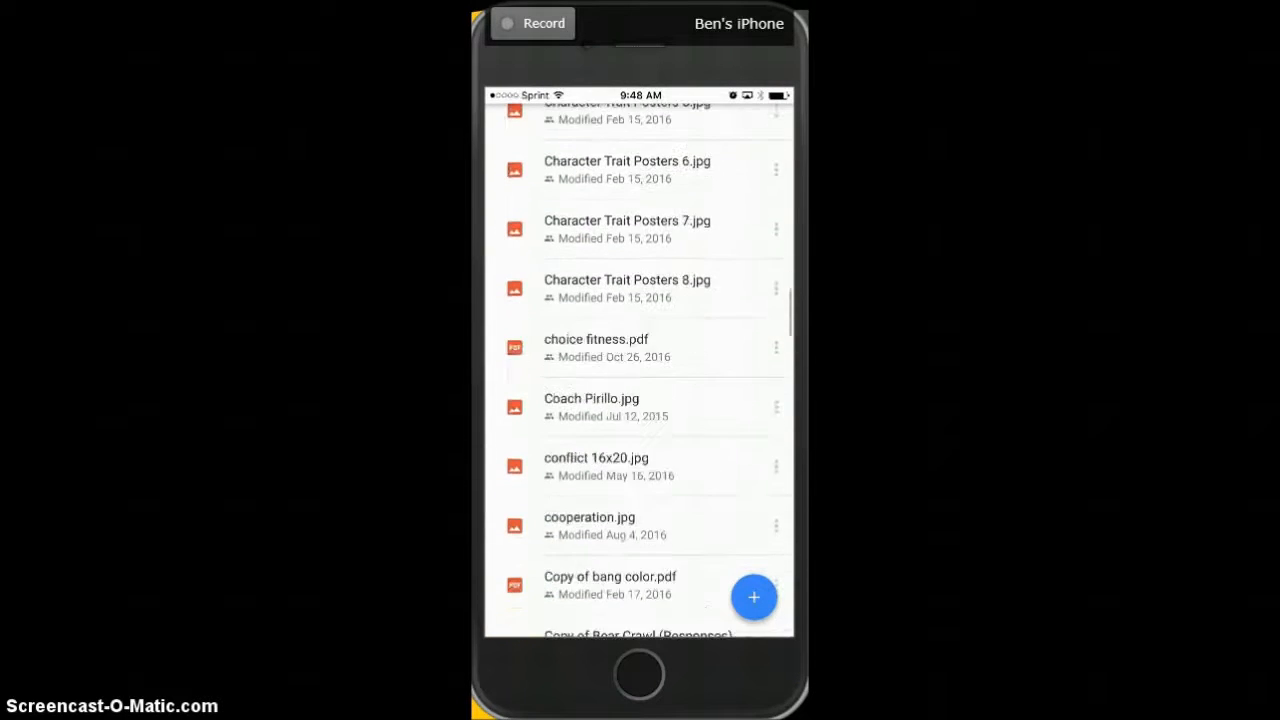
pyautogui.scroll(-15, 639, 365)
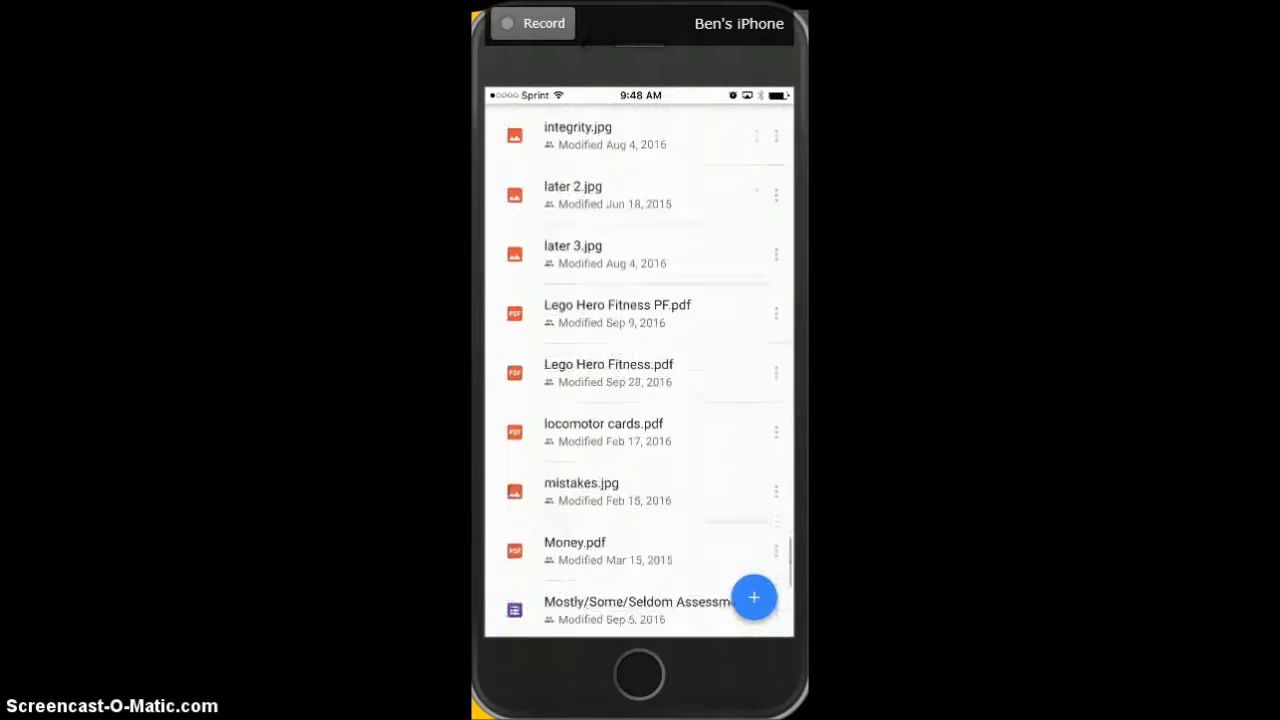
pyautogui.scroll(-10, 639, 365)
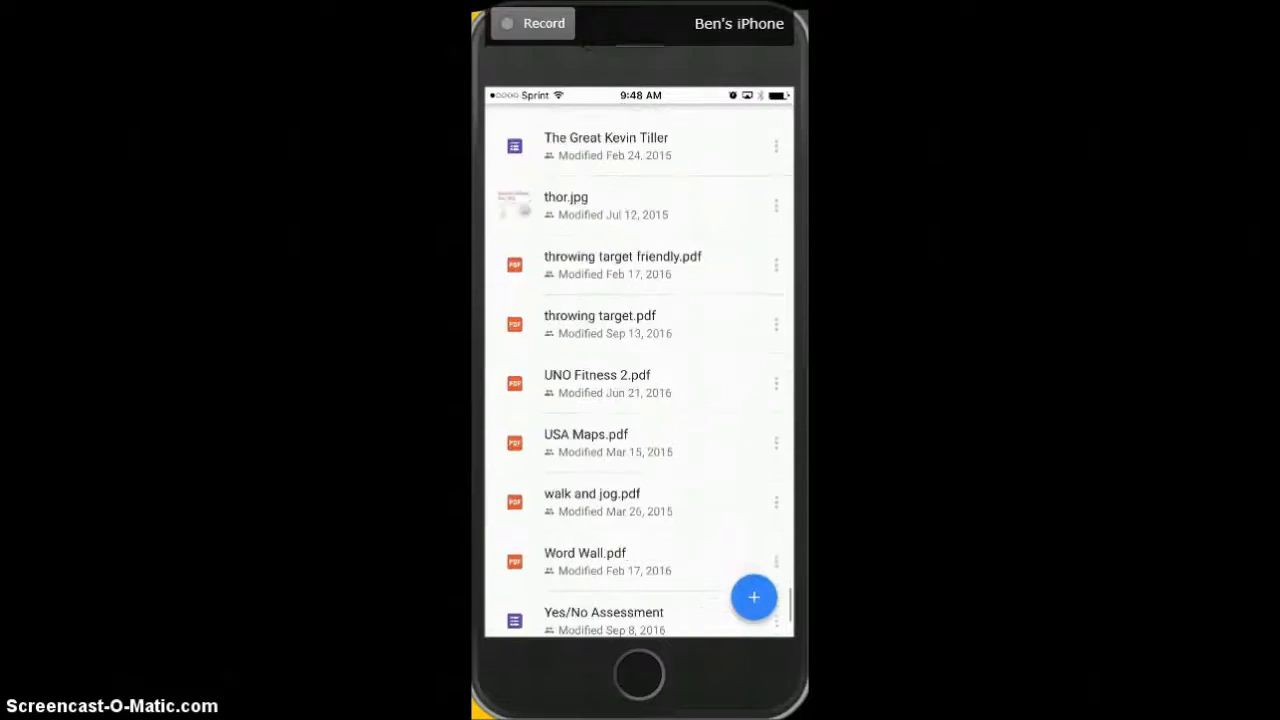
pyautogui.scroll(5, 639, 365)
pyautogui.scroll(5, 639, 365)
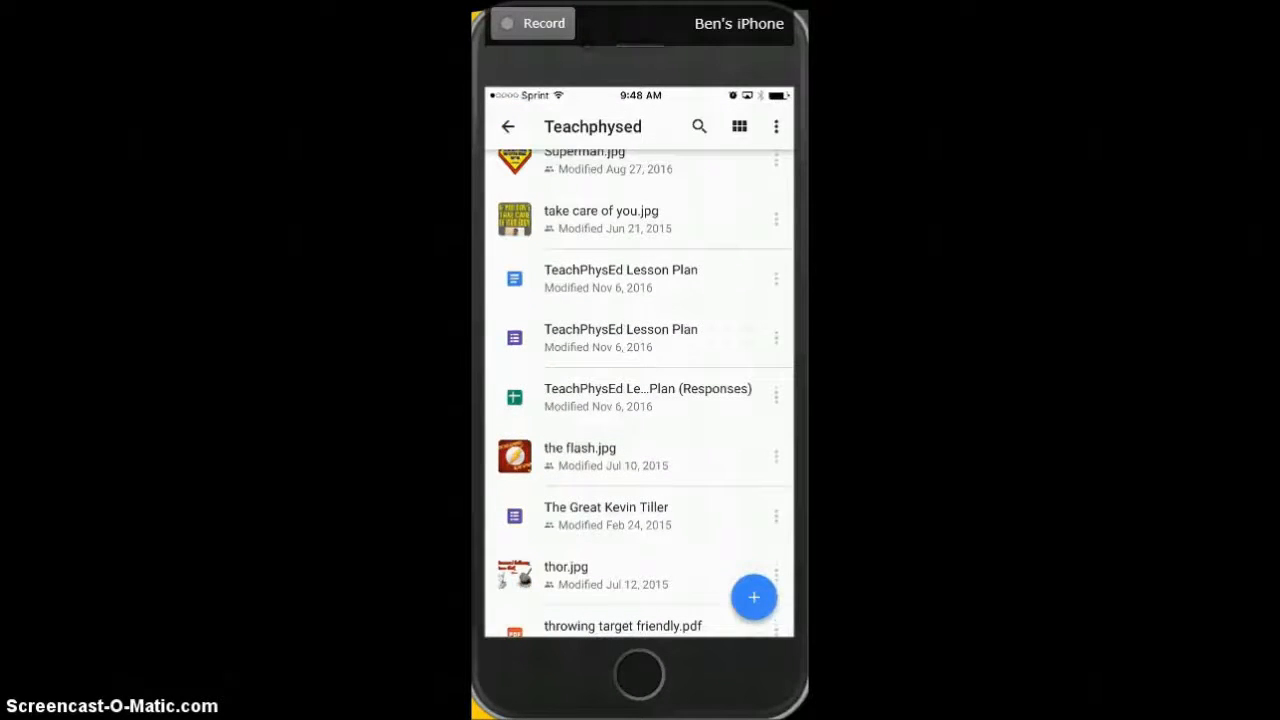
pyautogui.click(620, 338)
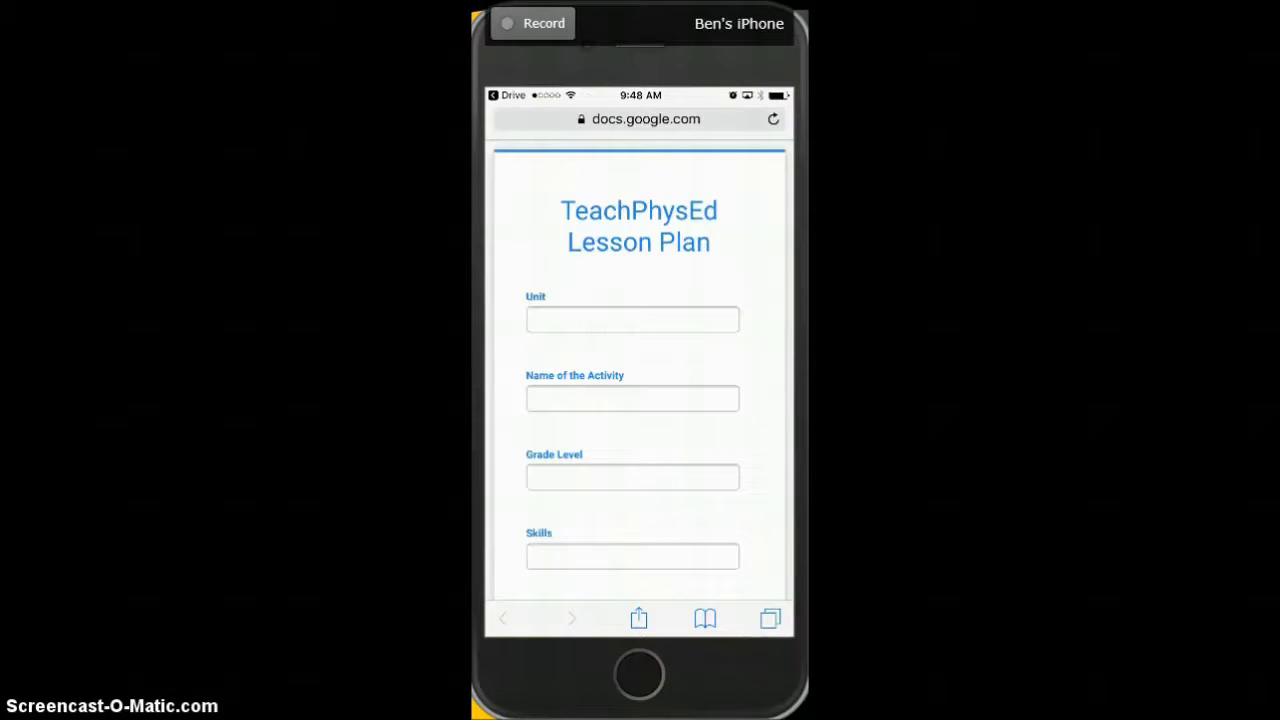
# Look over the form's opening fields and enter Cool as the name of the activity.
pyautogui.scroll(-2, 640, 370)
pyautogui.scroll(2, 640, 370)
pyautogui.scroll(-3, 640, 380)
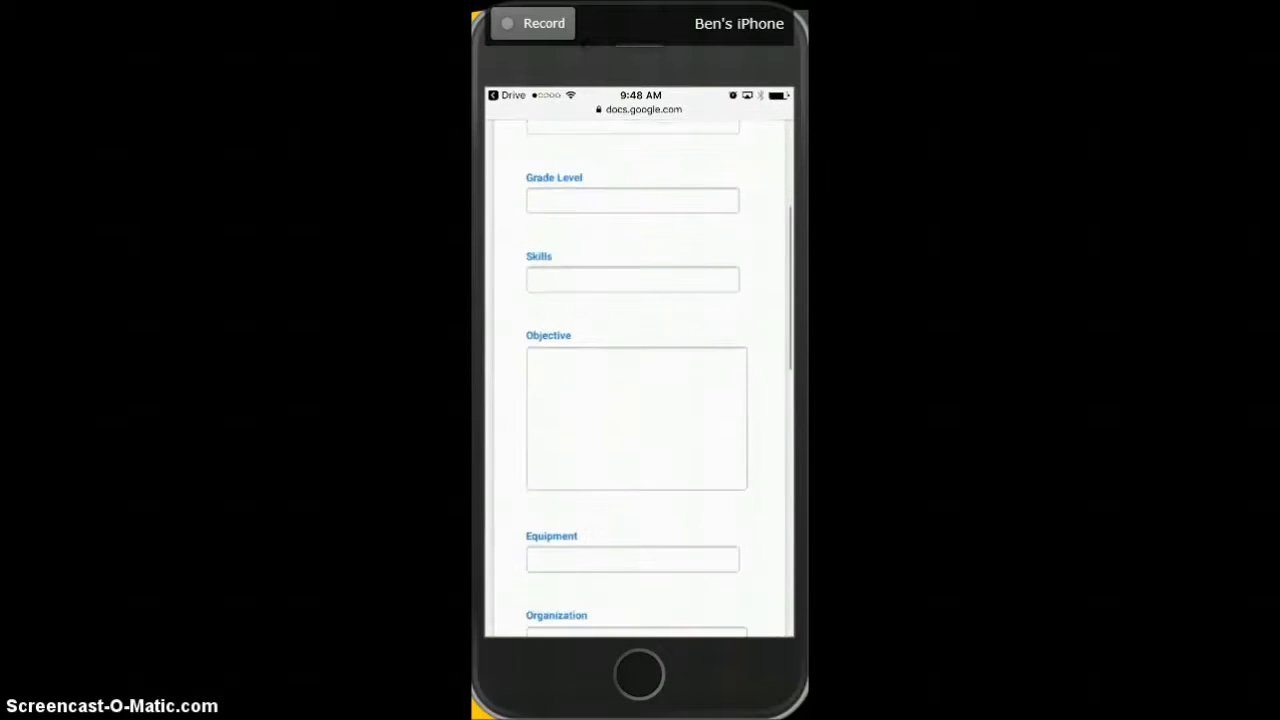
pyautogui.scroll(2, 640, 380)
pyautogui.scroll(2, 640, 370)
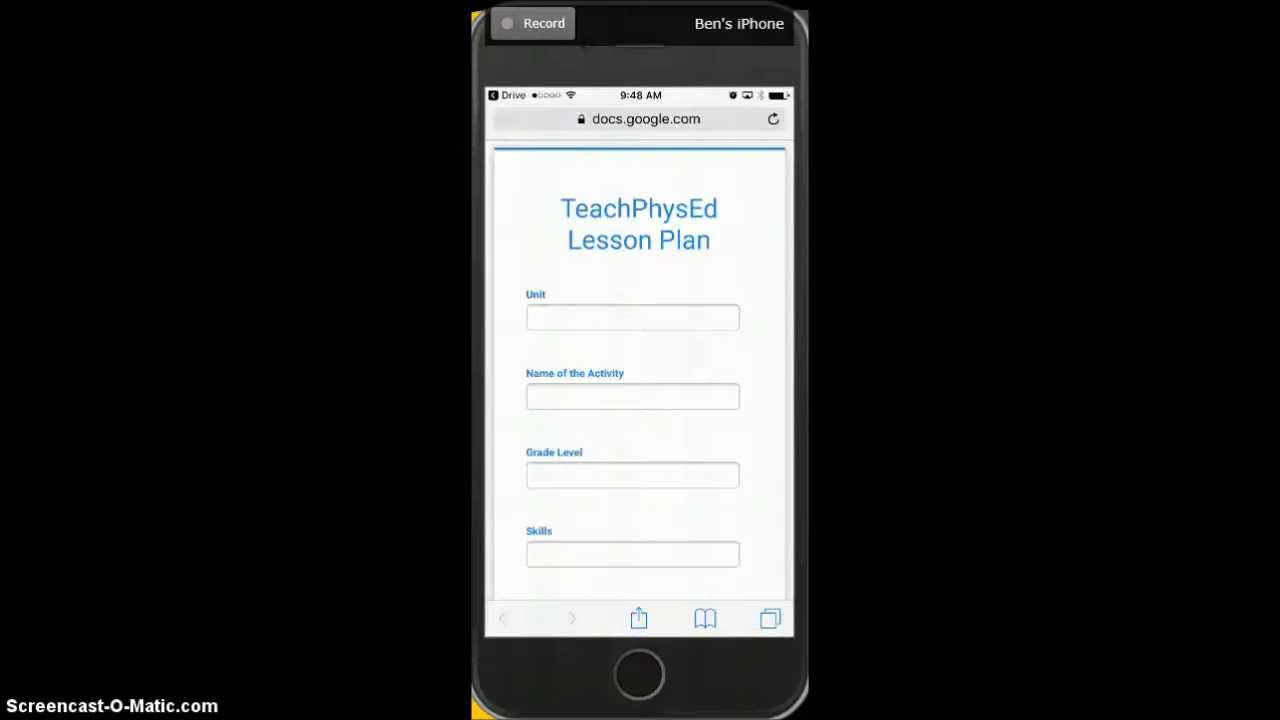
pyautogui.click(633, 397)
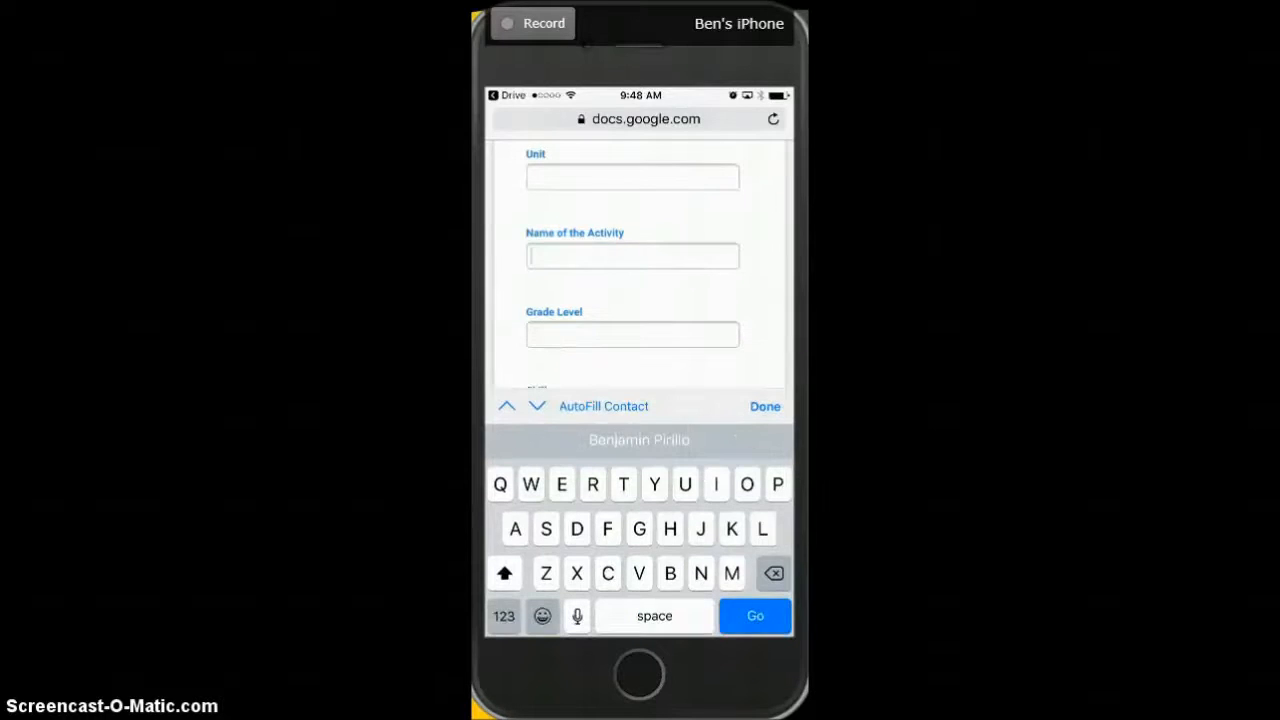
pyautogui.write('Cool')
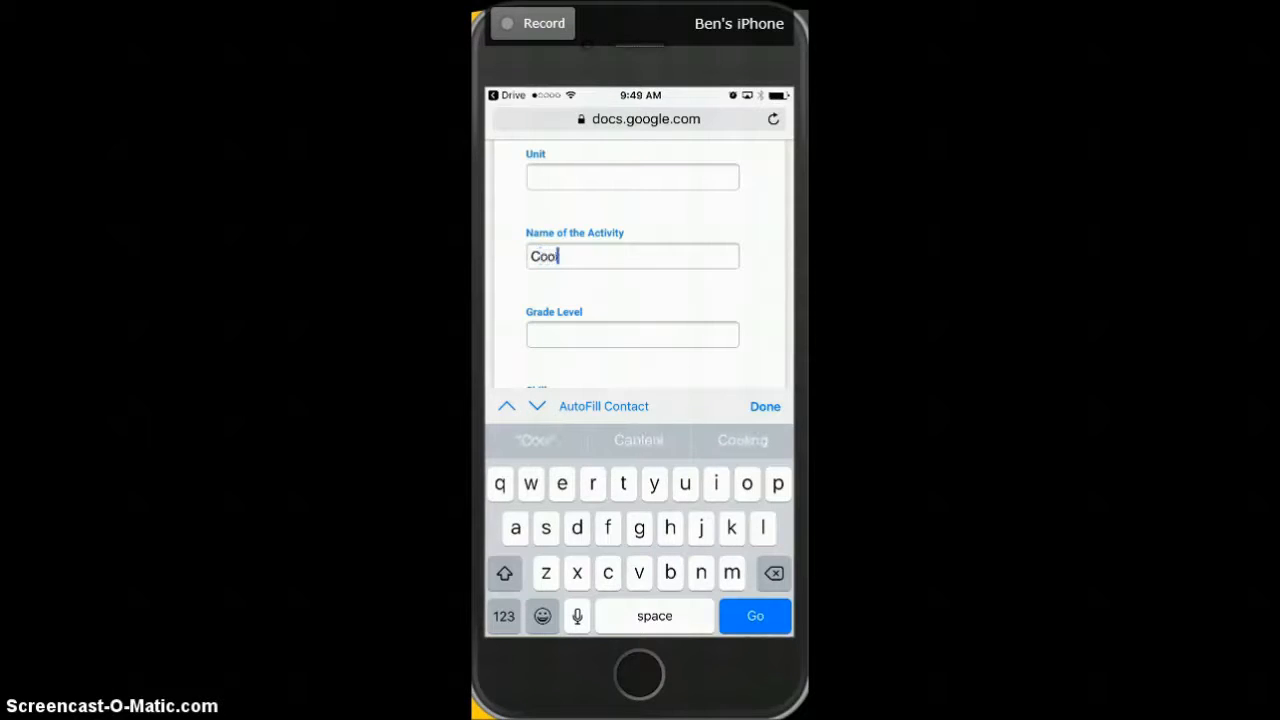
# Set the form's TEKS option to 3 and continue to the 3rd-grade TEKS page.
pyautogui.scroll(-10, 639, 248)
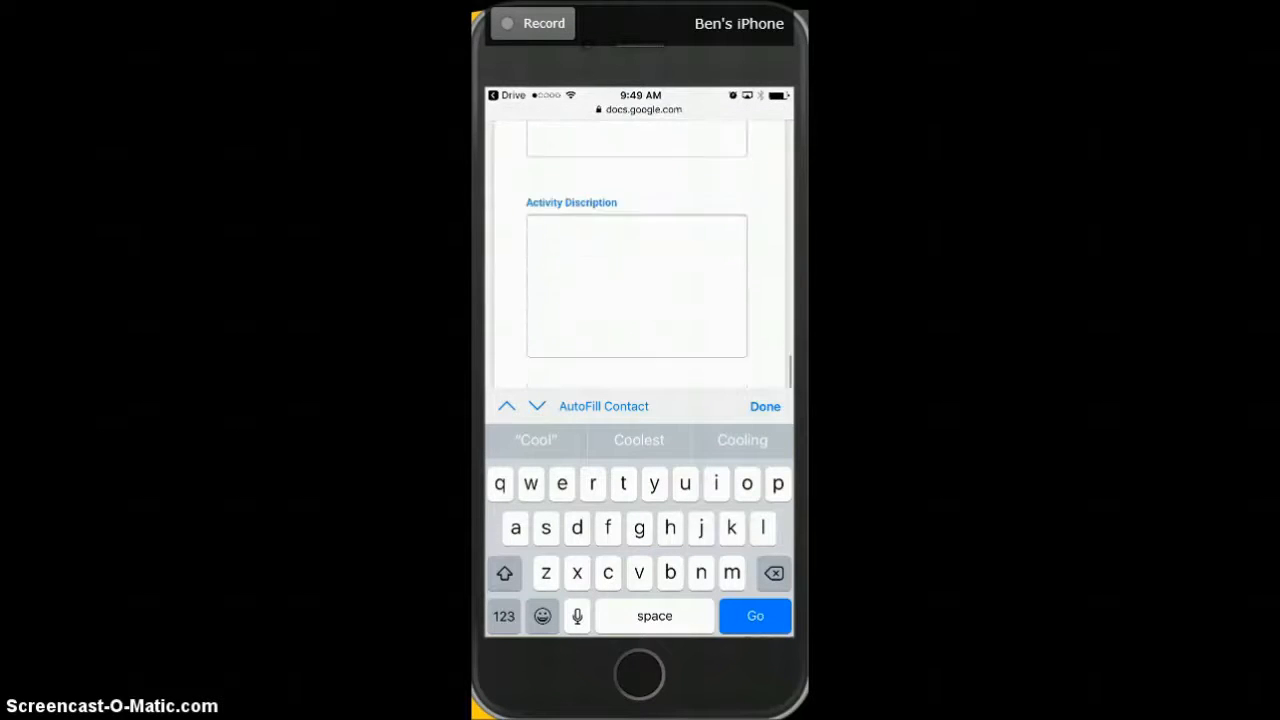
pyautogui.scroll(-1, 639, 248)
pyautogui.click(548, 249)
pyautogui.scroll(-1, 642, 548)
pyautogui.scroll(-2, 642, 548)
pyautogui.click(765, 441)
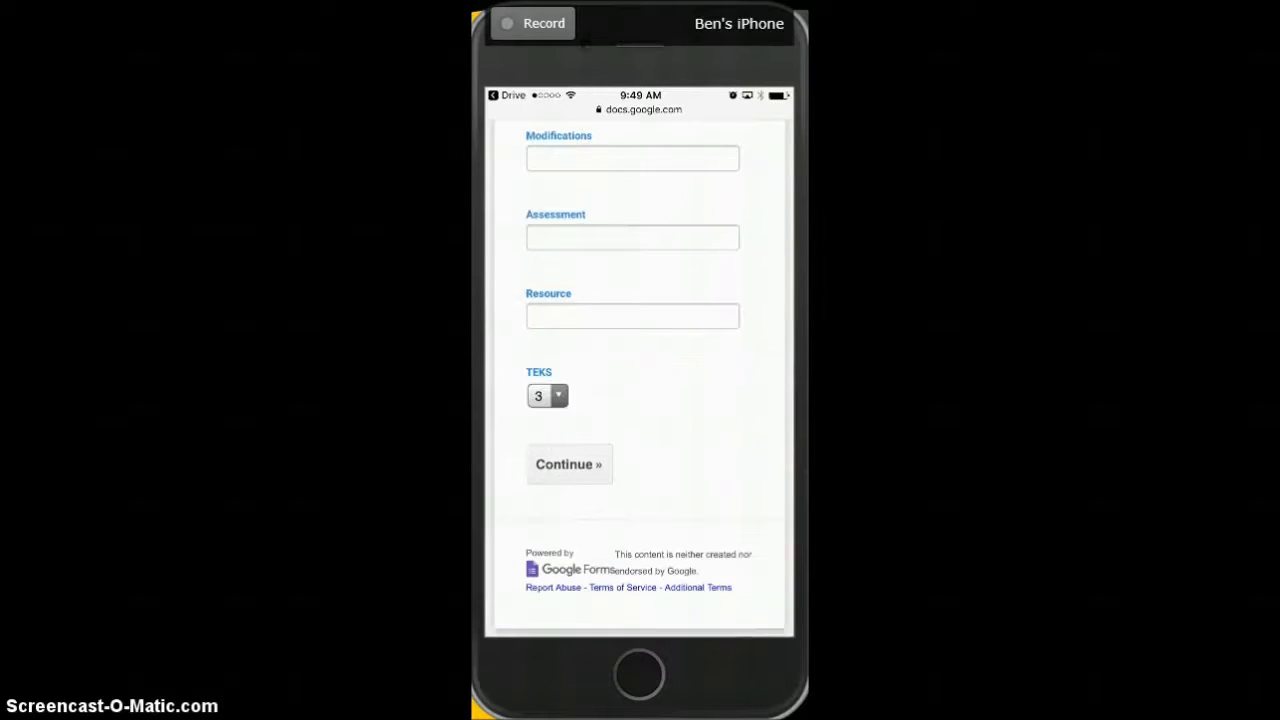
pyautogui.click(569, 464)
# Tick a standard's checkbox on the 3rd-grade TEKS page of the form.
pyautogui.scroll(-5, 639, 400)
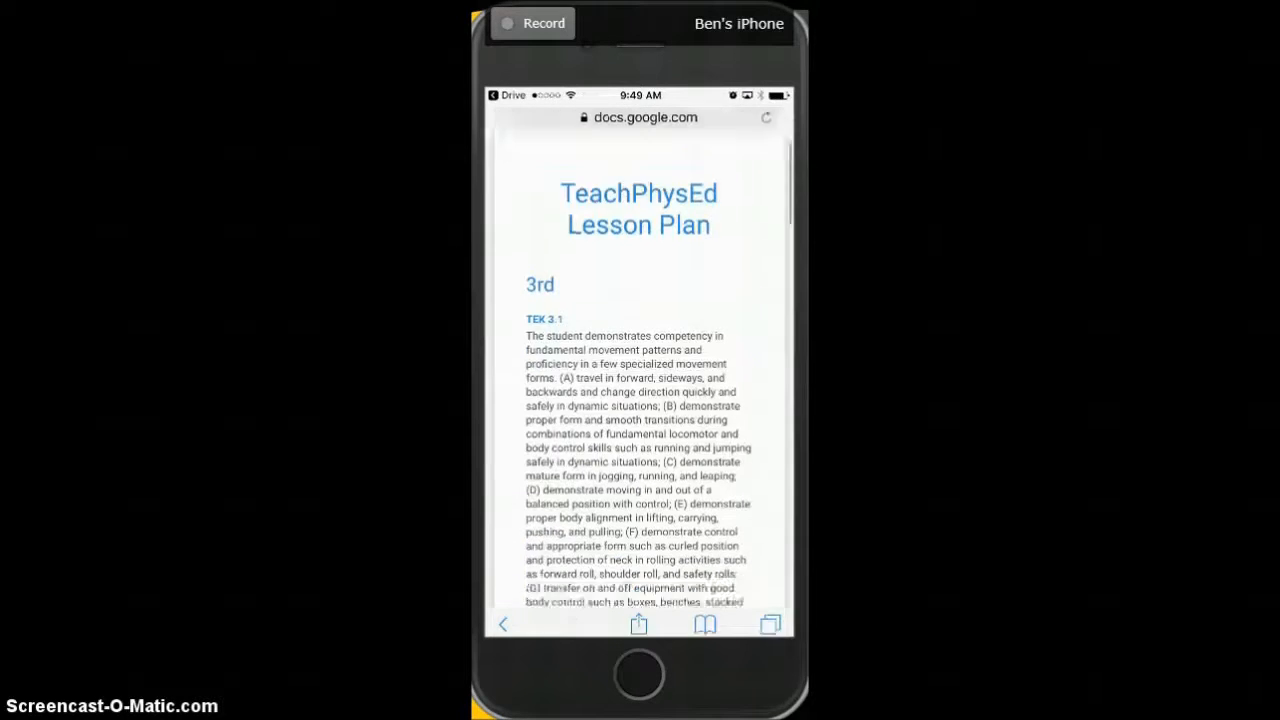
pyautogui.scroll(-8, 639, 380)
pyautogui.click(532, 384)
pyautogui.scroll(-10, 639, 380)
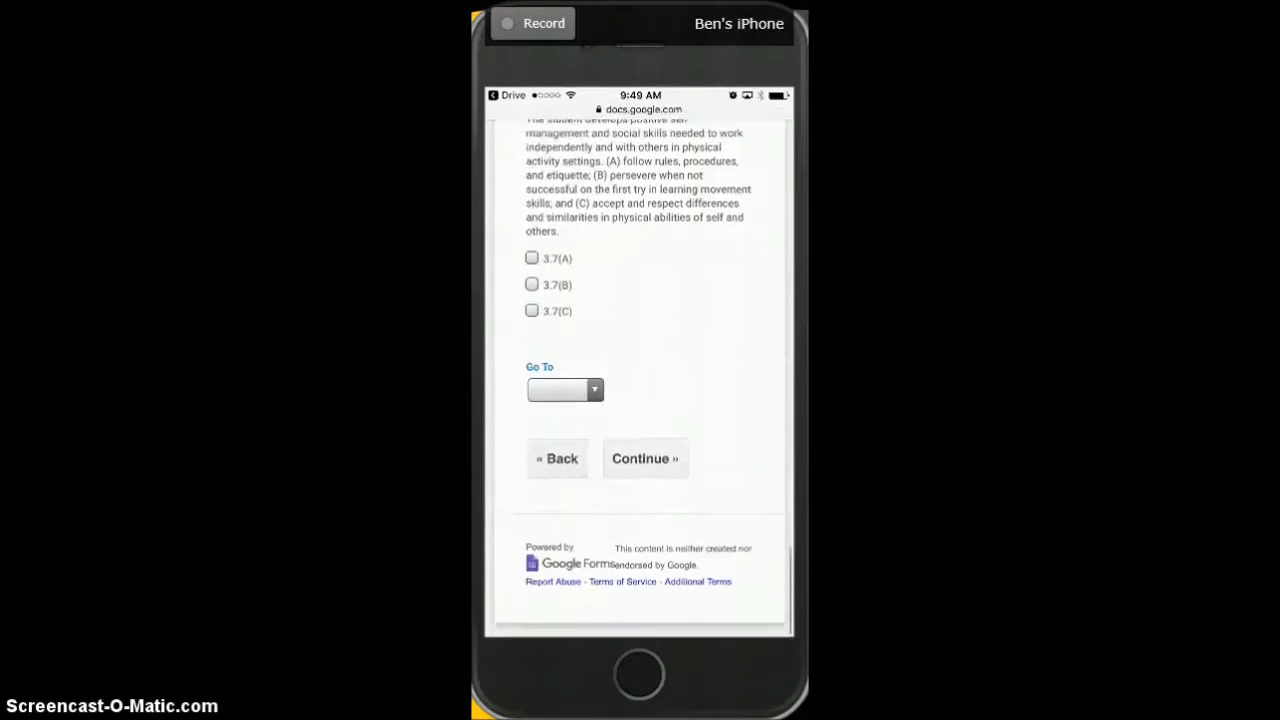
# Set the Go To option to Summit, continue to the final page and submit the form response.
pyautogui.click(565, 395)
pyautogui.scroll(-5, 642, 548)
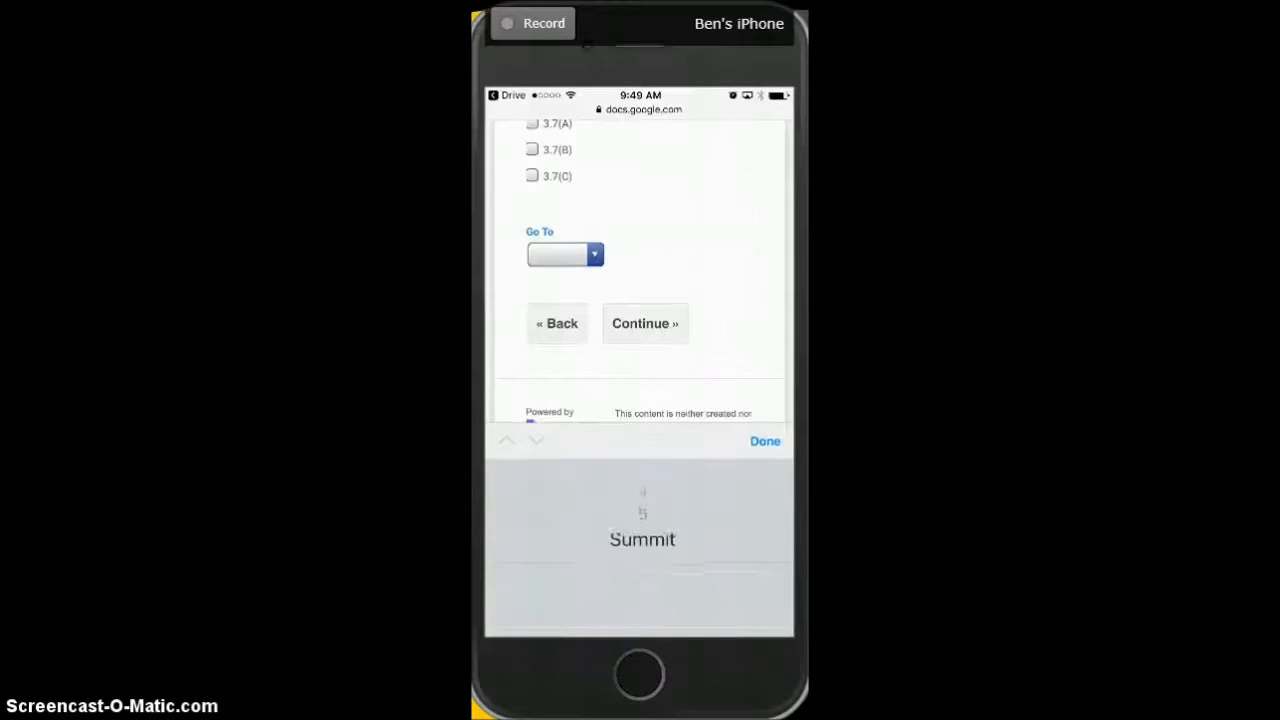
pyautogui.click(765, 441)
pyautogui.click(643, 463)
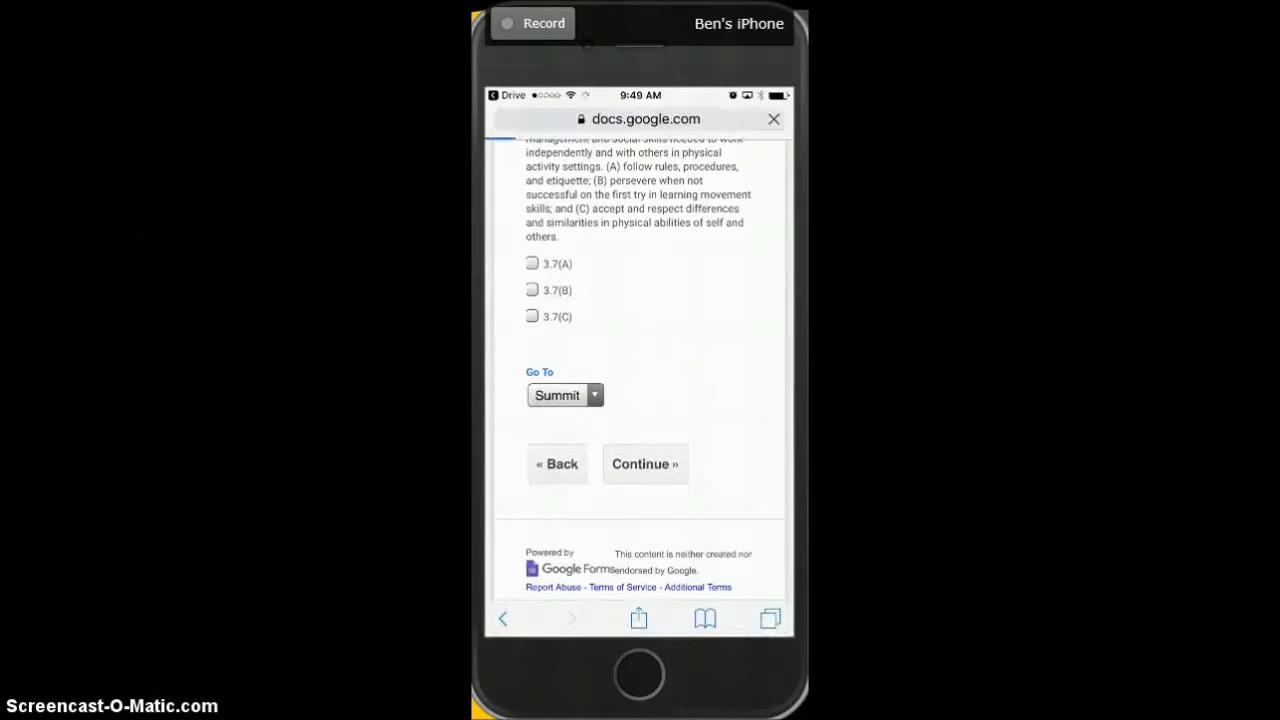
pyautogui.click(634, 340)
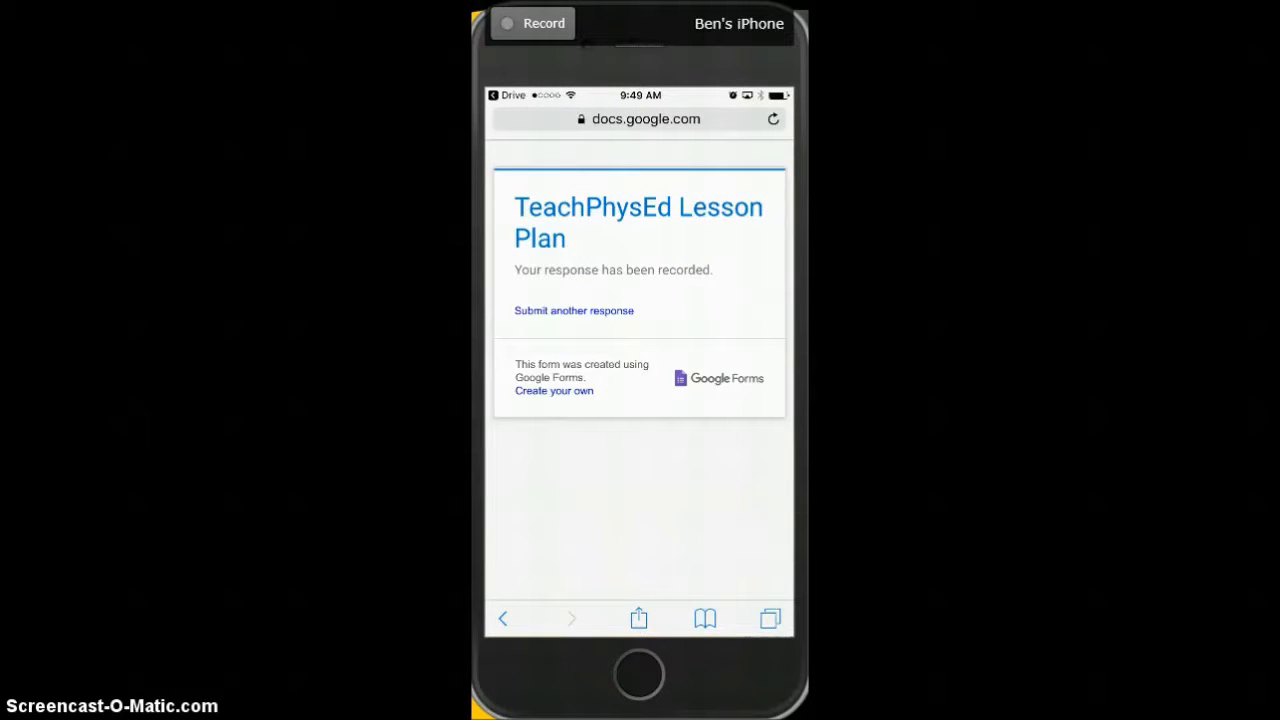
# Return to the Drive app on the phone and open the TeachPhysEd Lessons folder inside the Teachphysed folder.
pyautogui.click(639, 674)
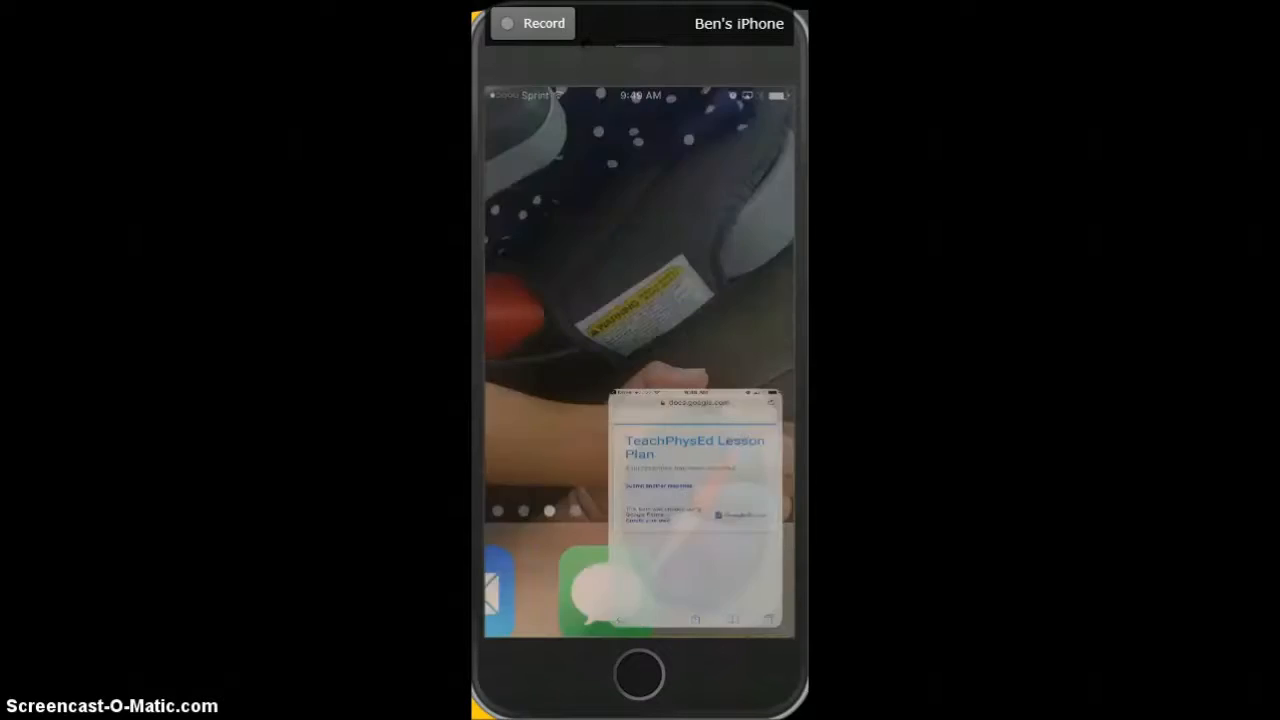
pyautogui.click(603, 208)
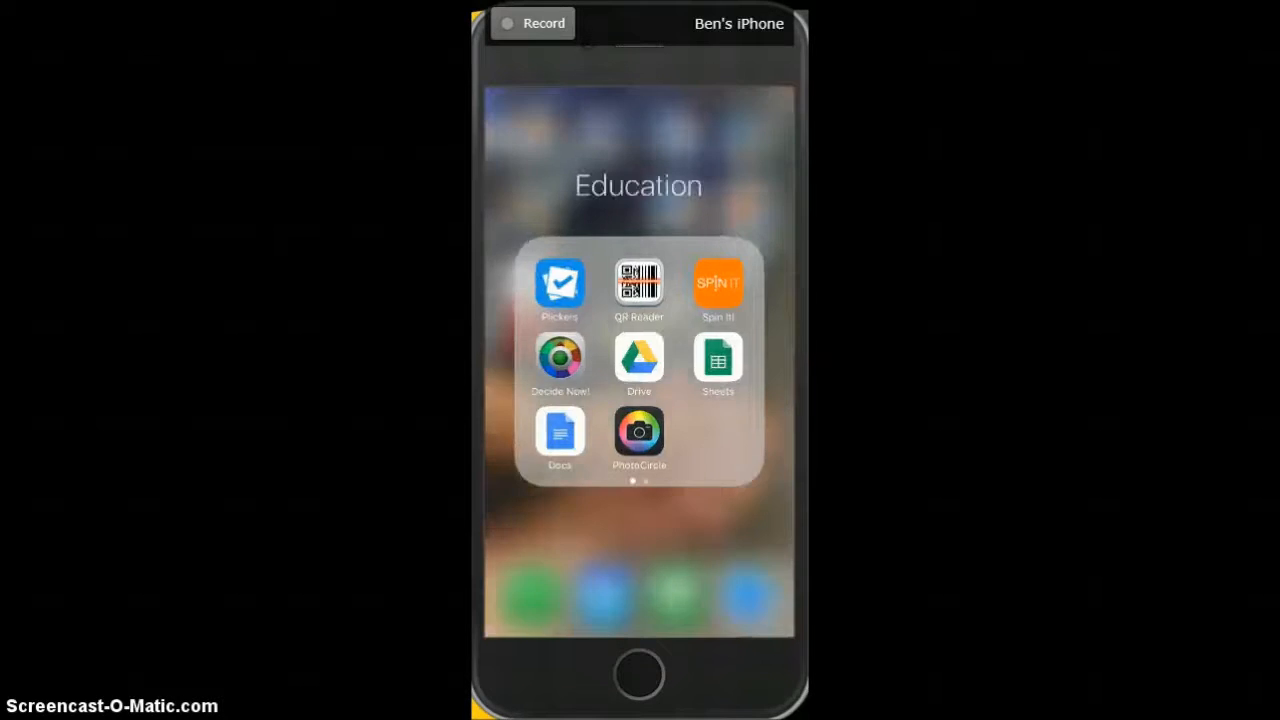
pyautogui.click(638, 358)
pyautogui.scroll(15, 640, 390)
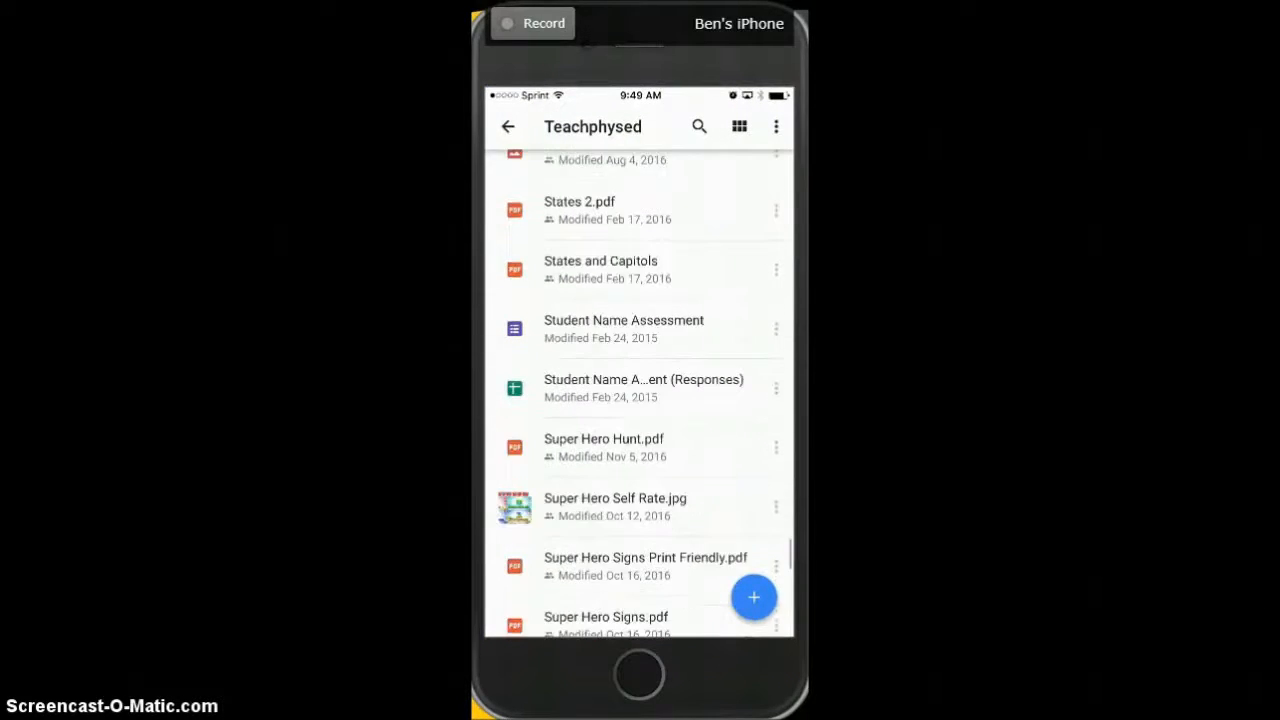
pyautogui.scroll(15, 640, 390)
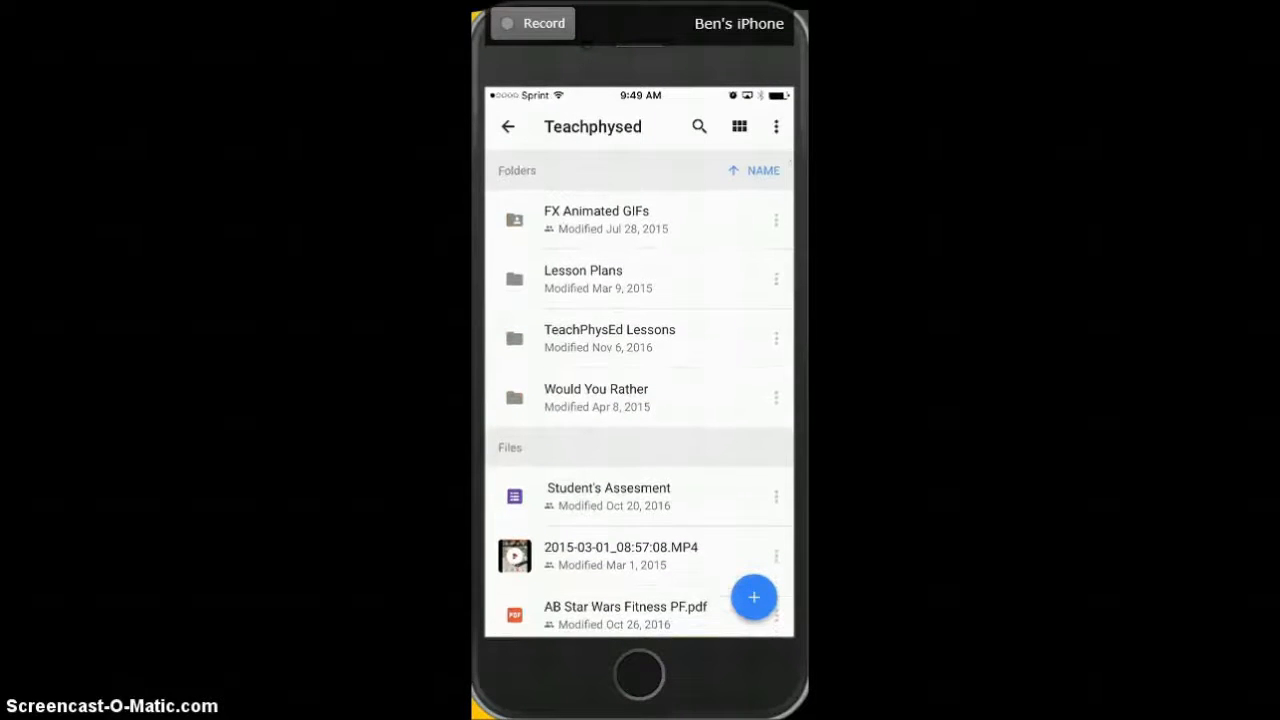
pyautogui.click(610, 338)
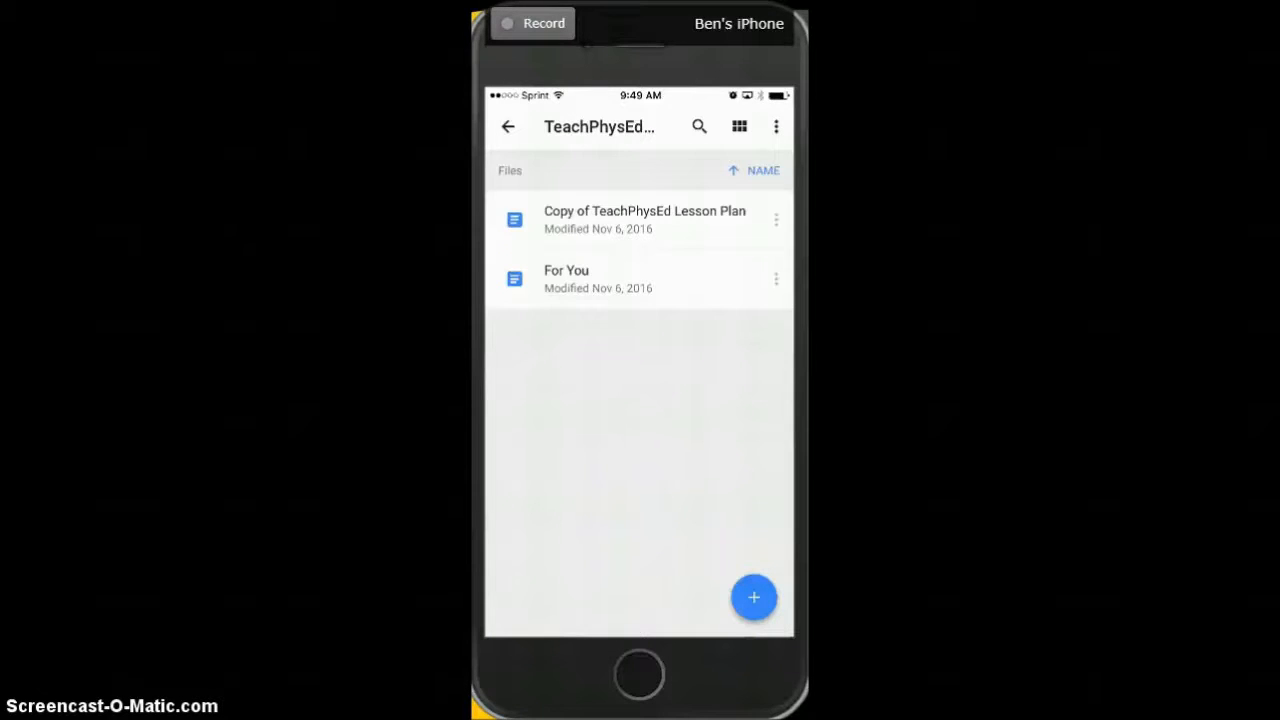
# Refresh the TeachPhysEd Lessons folder and open the merged Cool lesson plan document.
pyautogui.scroll(2, 640, 400)
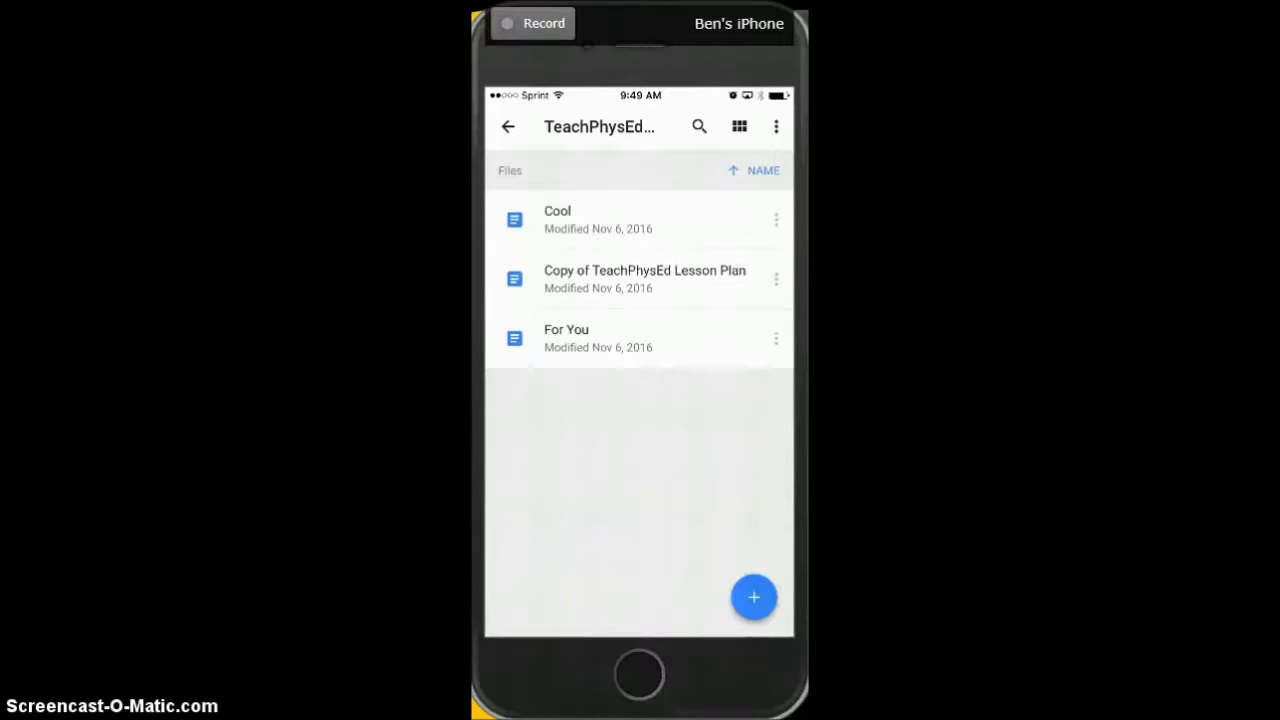
pyautogui.click(598, 220)
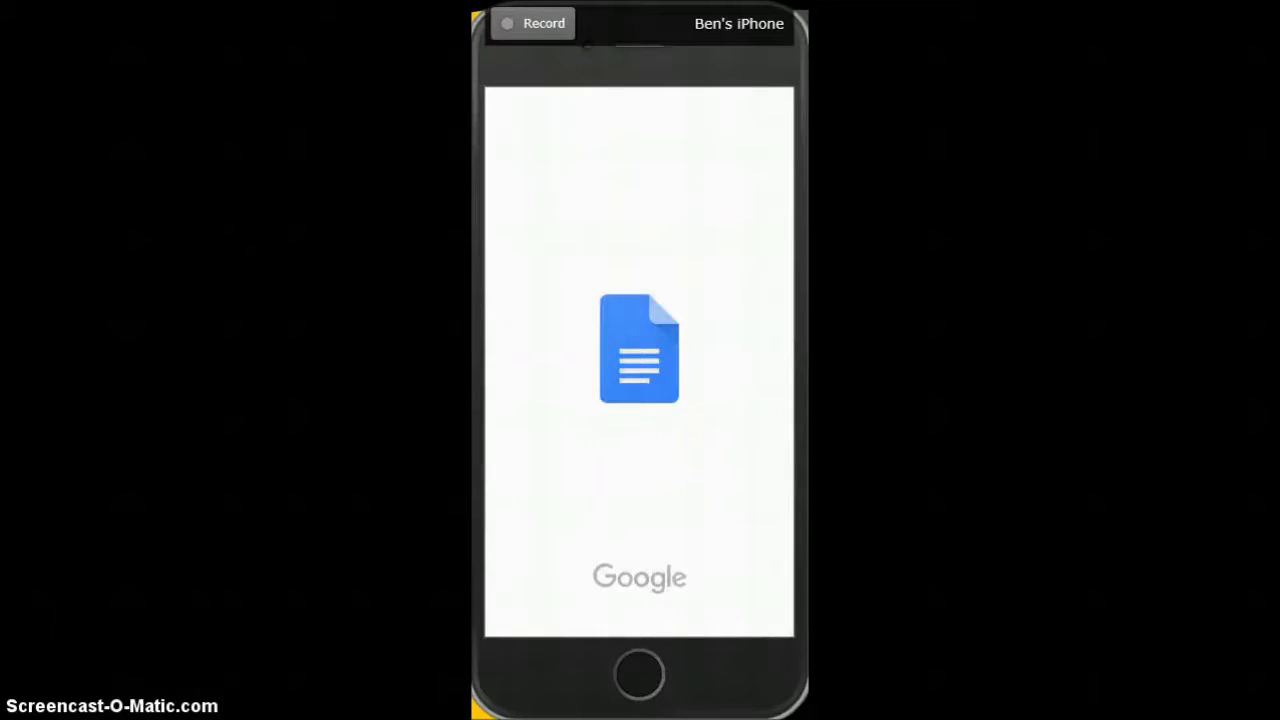